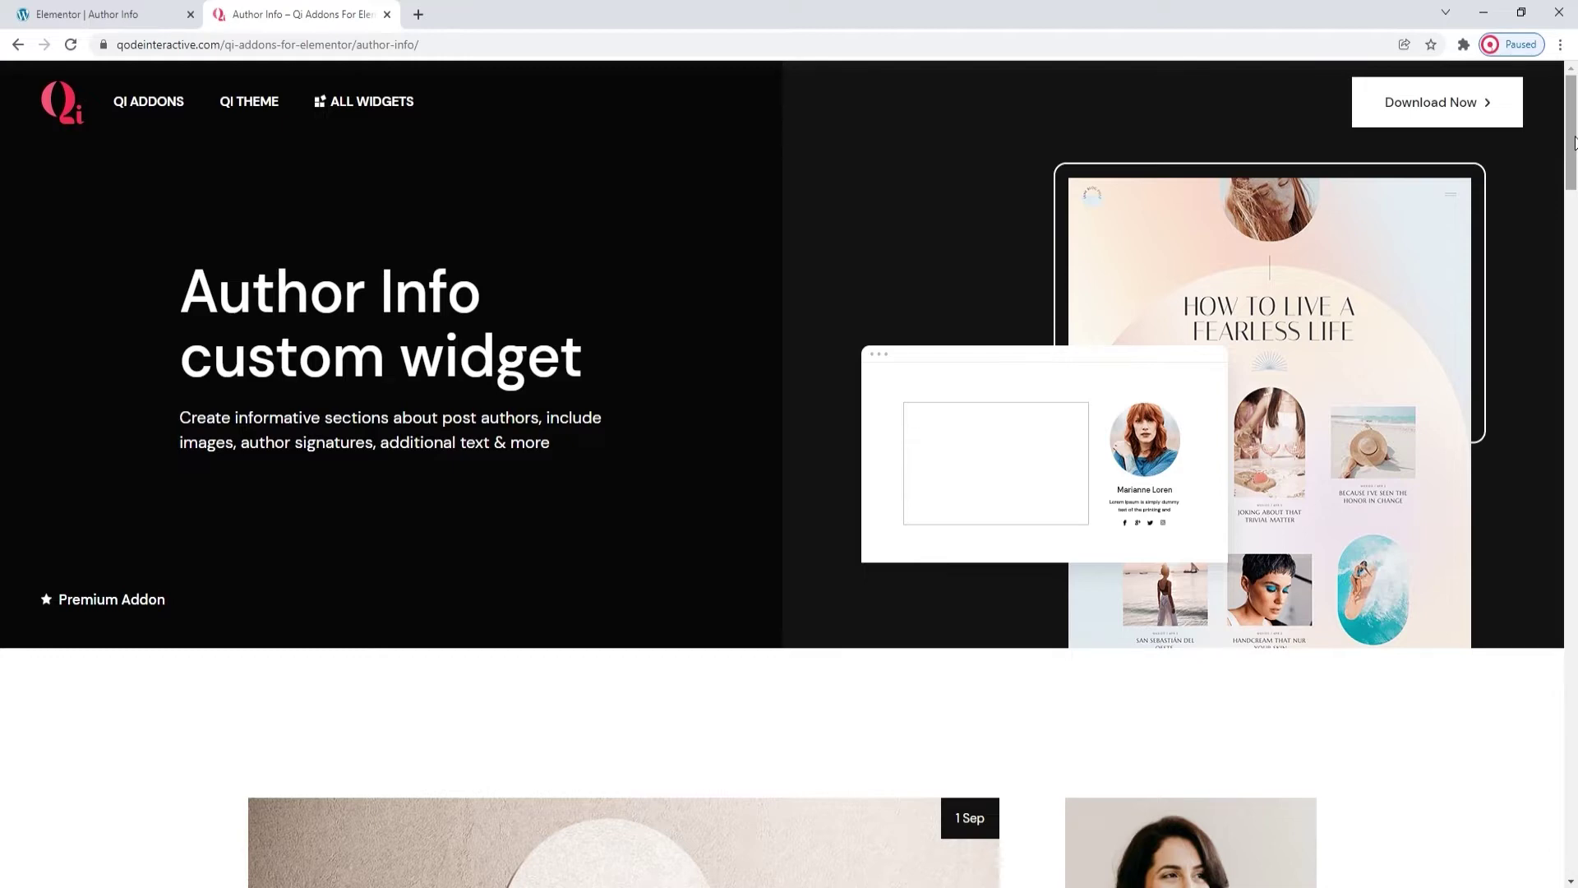
Browse the Qi Addons Author Info demo examples, then return to the Elementor editor tab.
left_click(1576, 142)
left_click_drag(1575, 142, 1576, 232)
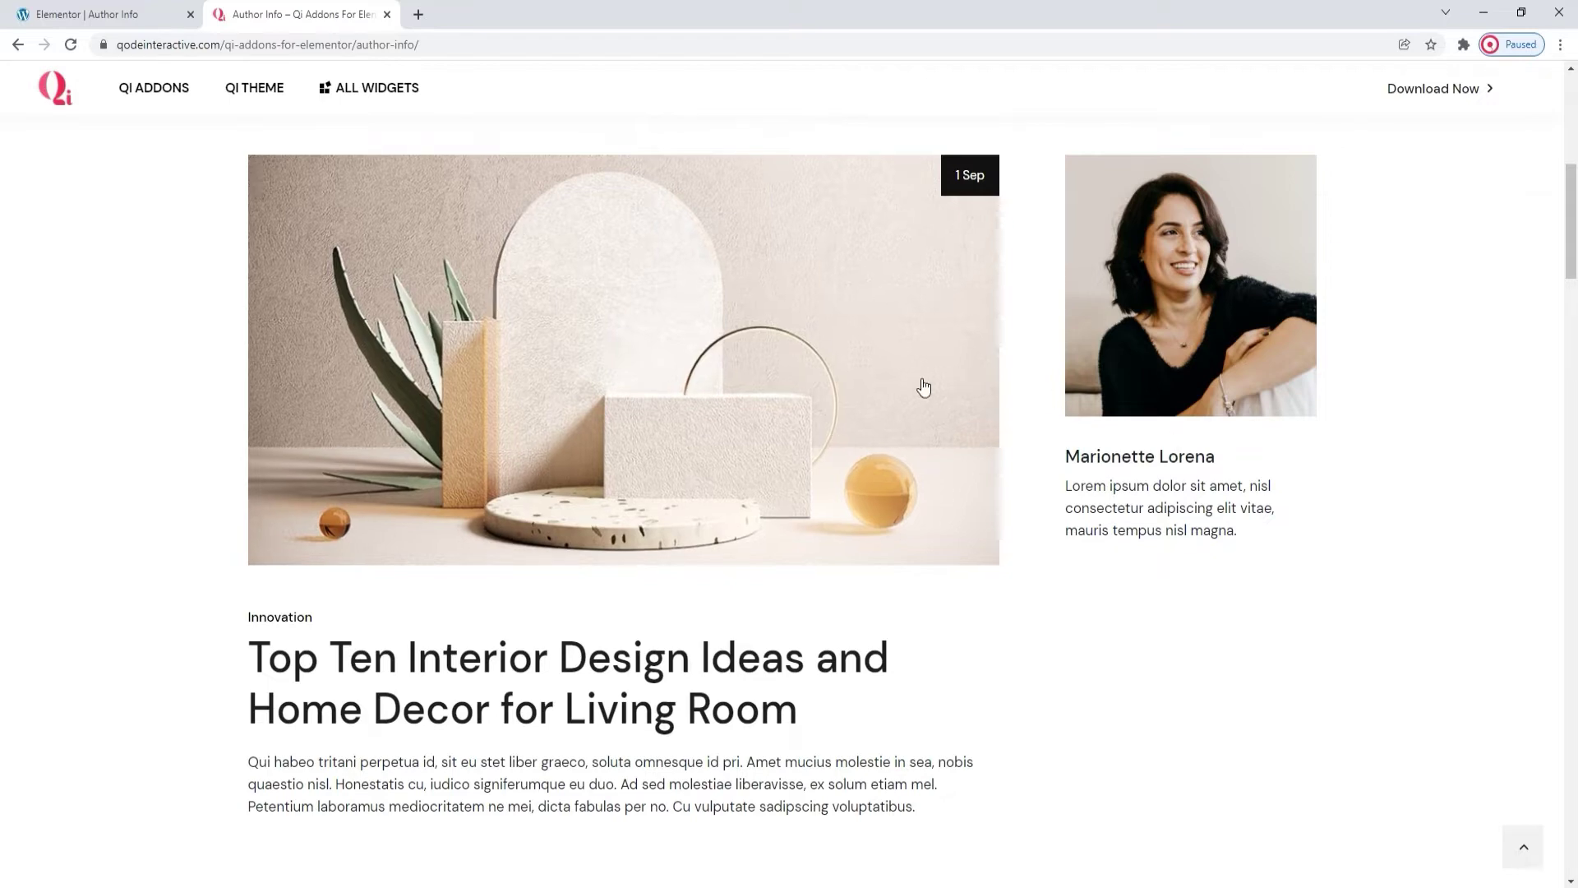
left_click_drag(1575, 237, 1576, 372)
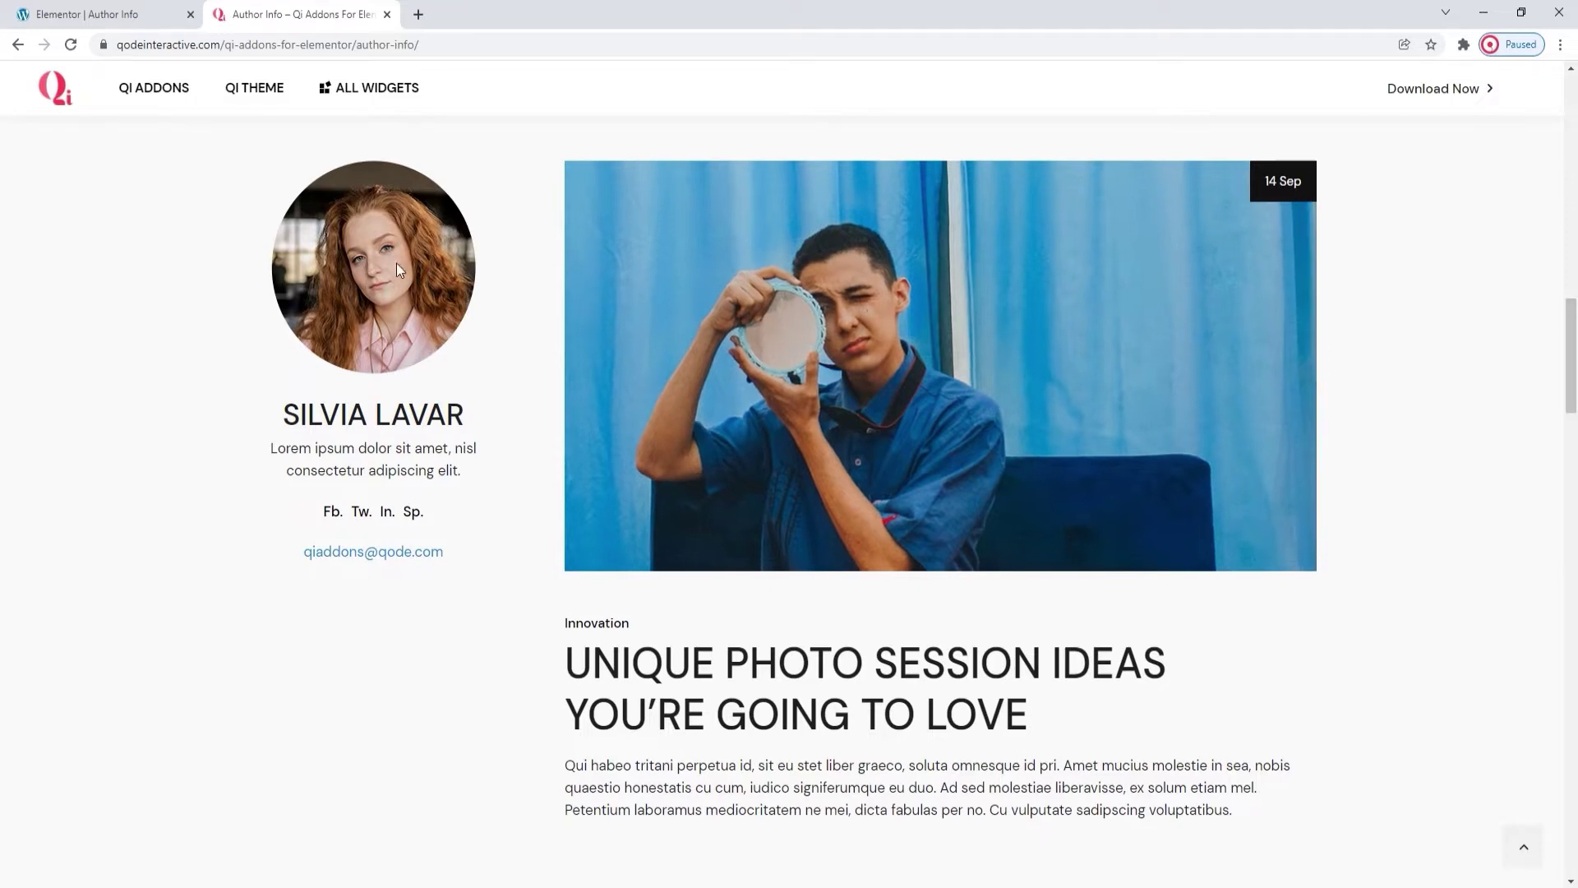
left_click_drag(1576, 337, 1575, 607)
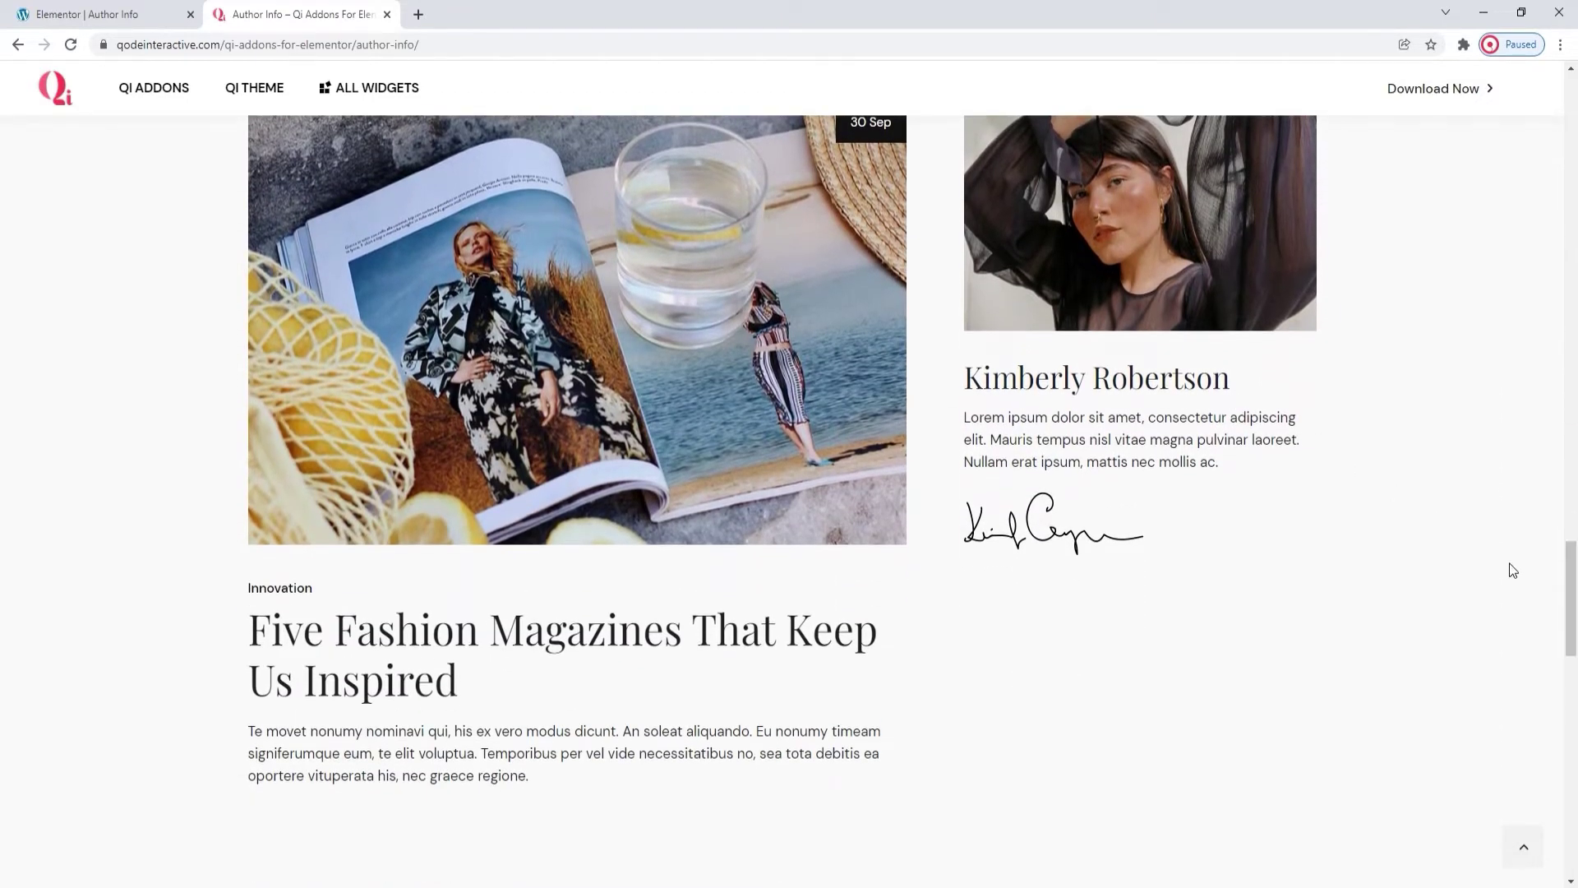
left_click_drag(1573, 586, 1575, 716)
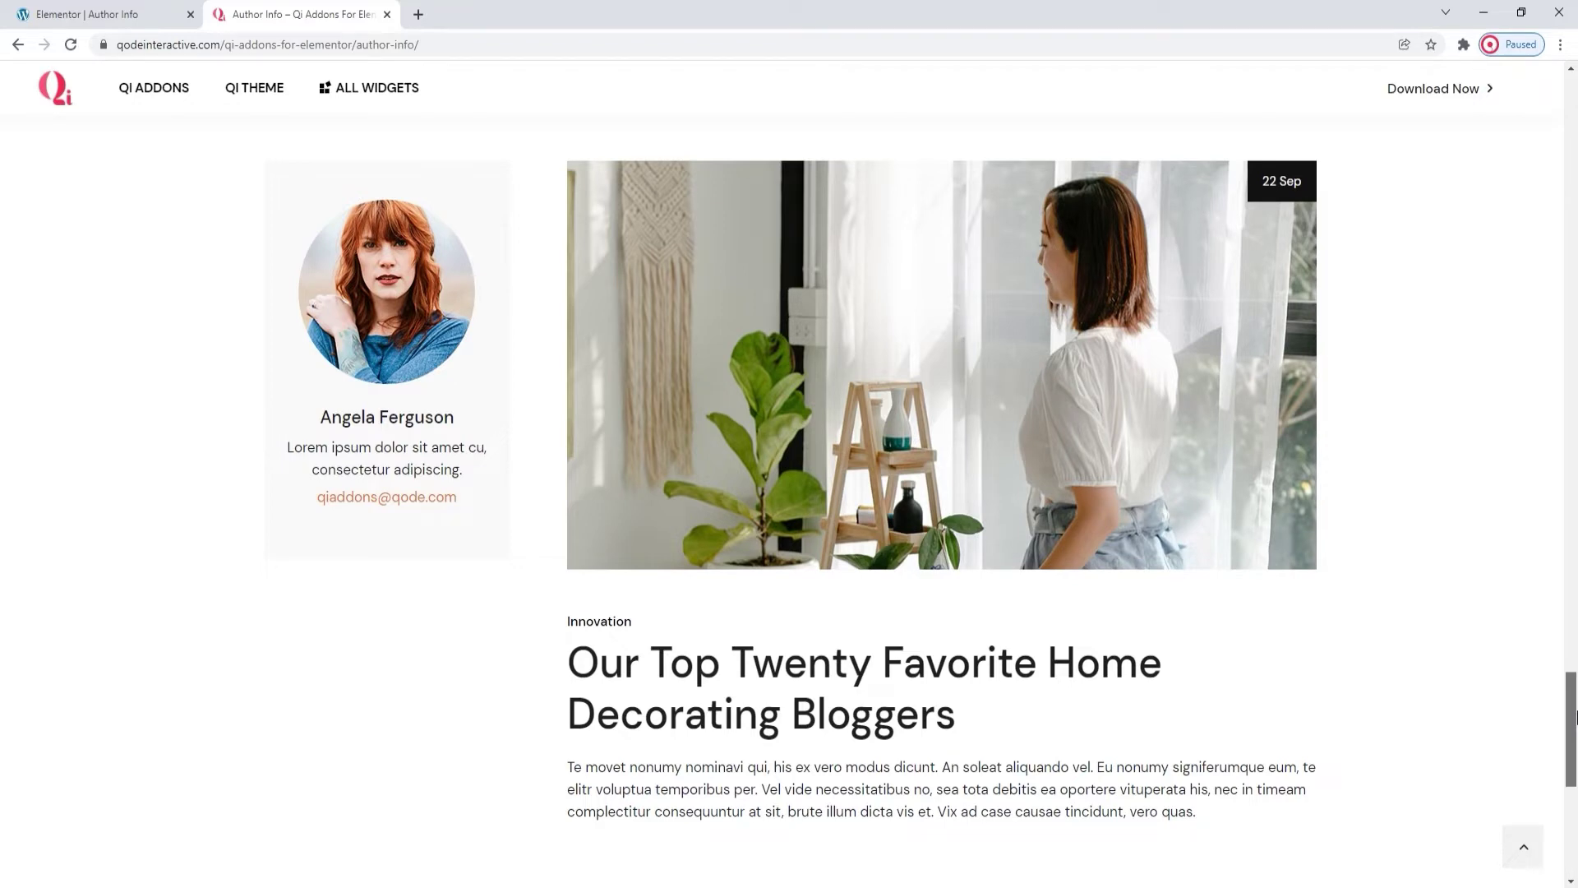
left_click_drag(1575, 716, 1575, 744)
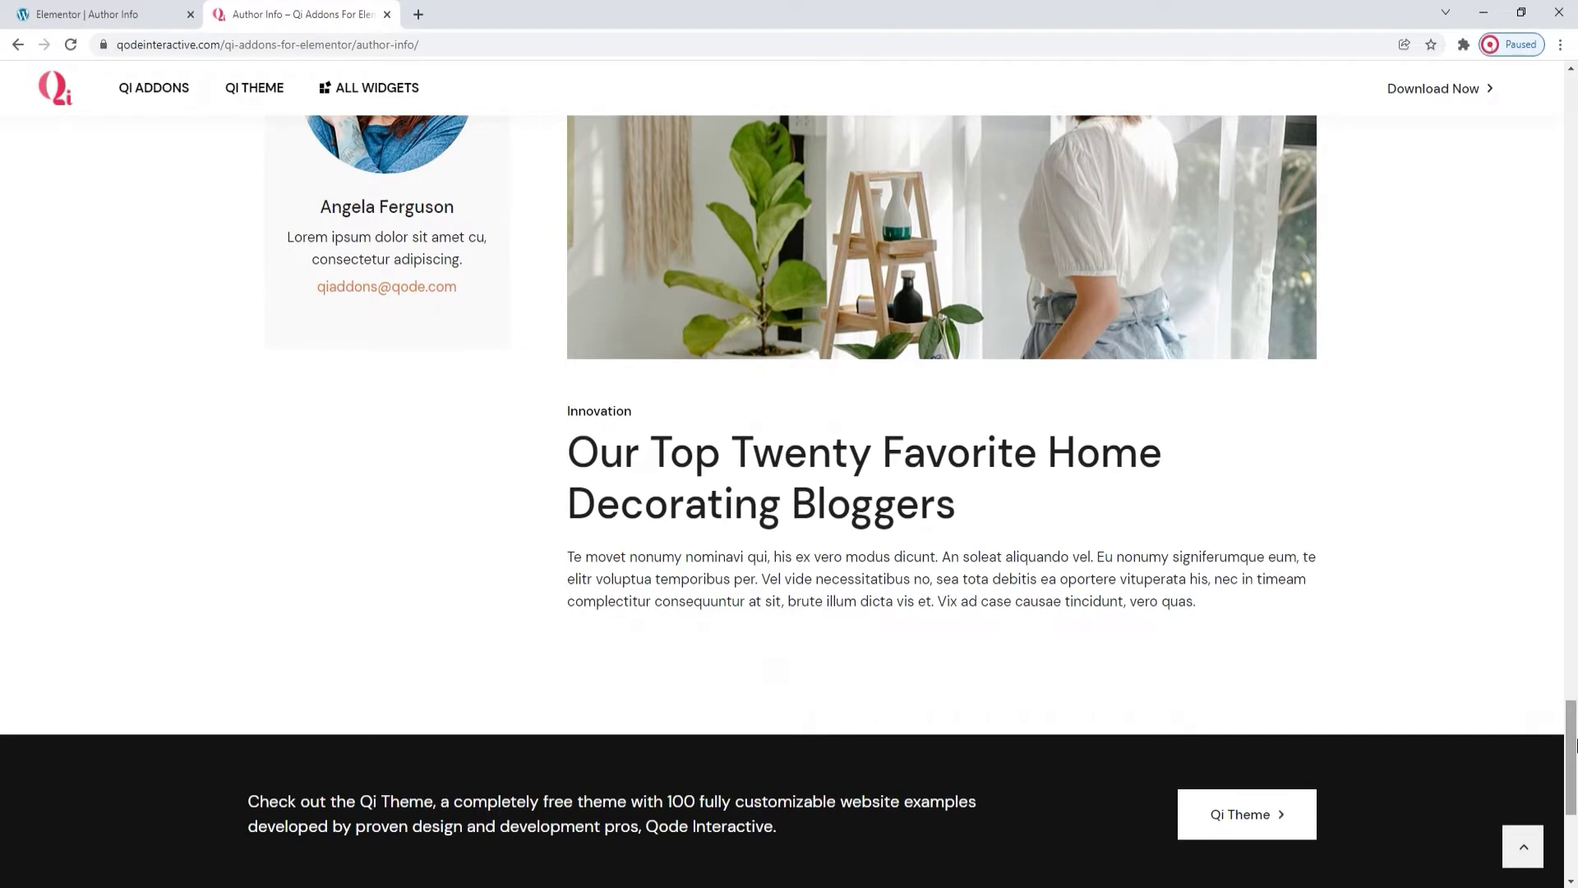
left_click(136, 17)
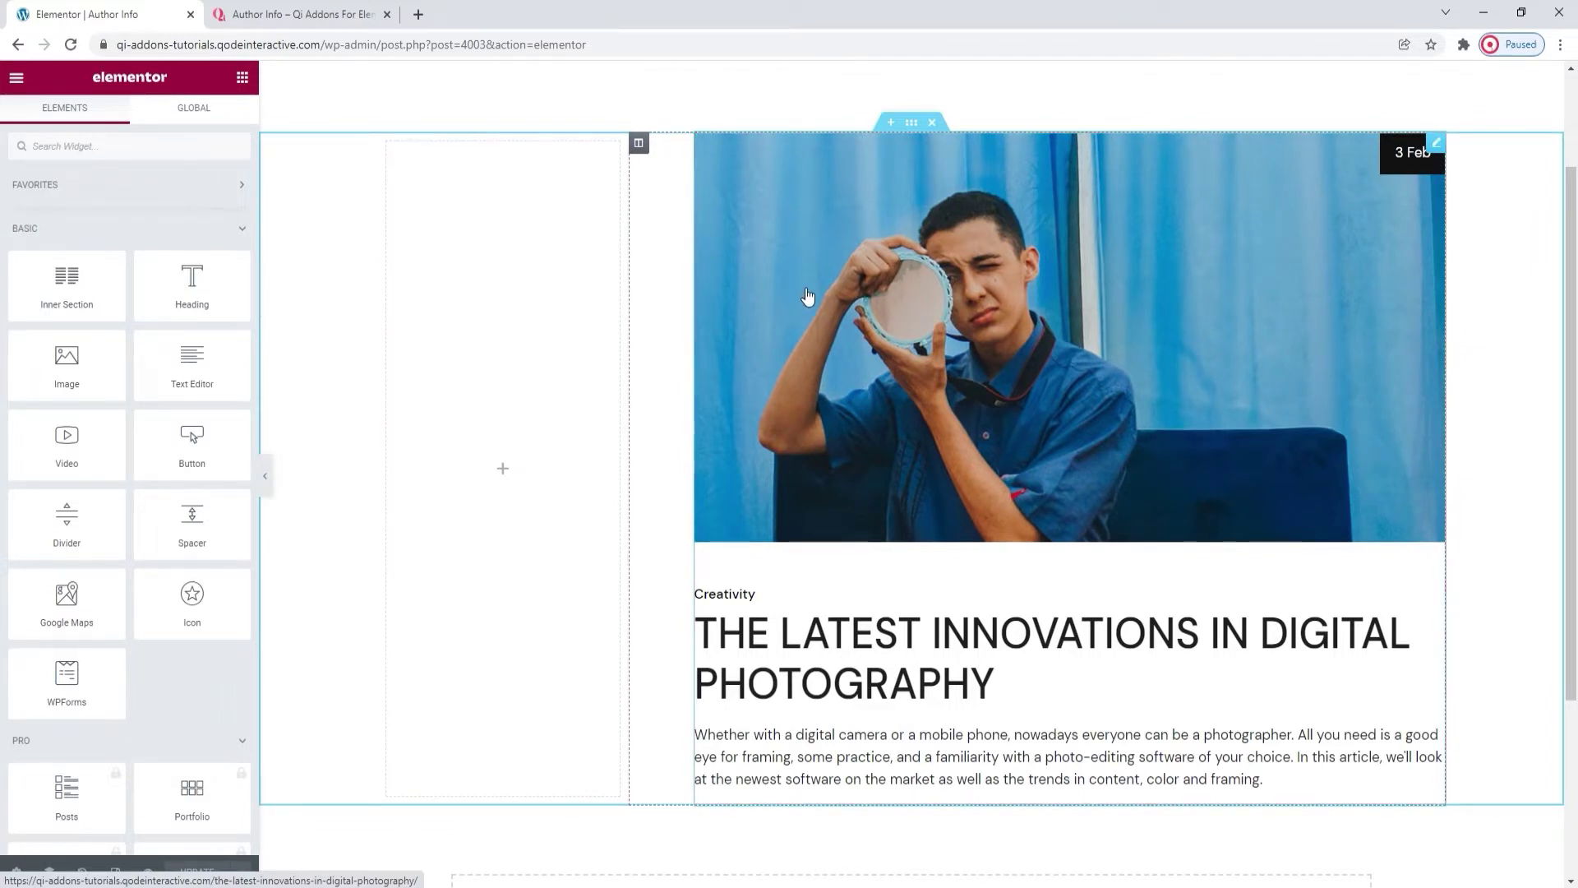
left_click(808, 296)
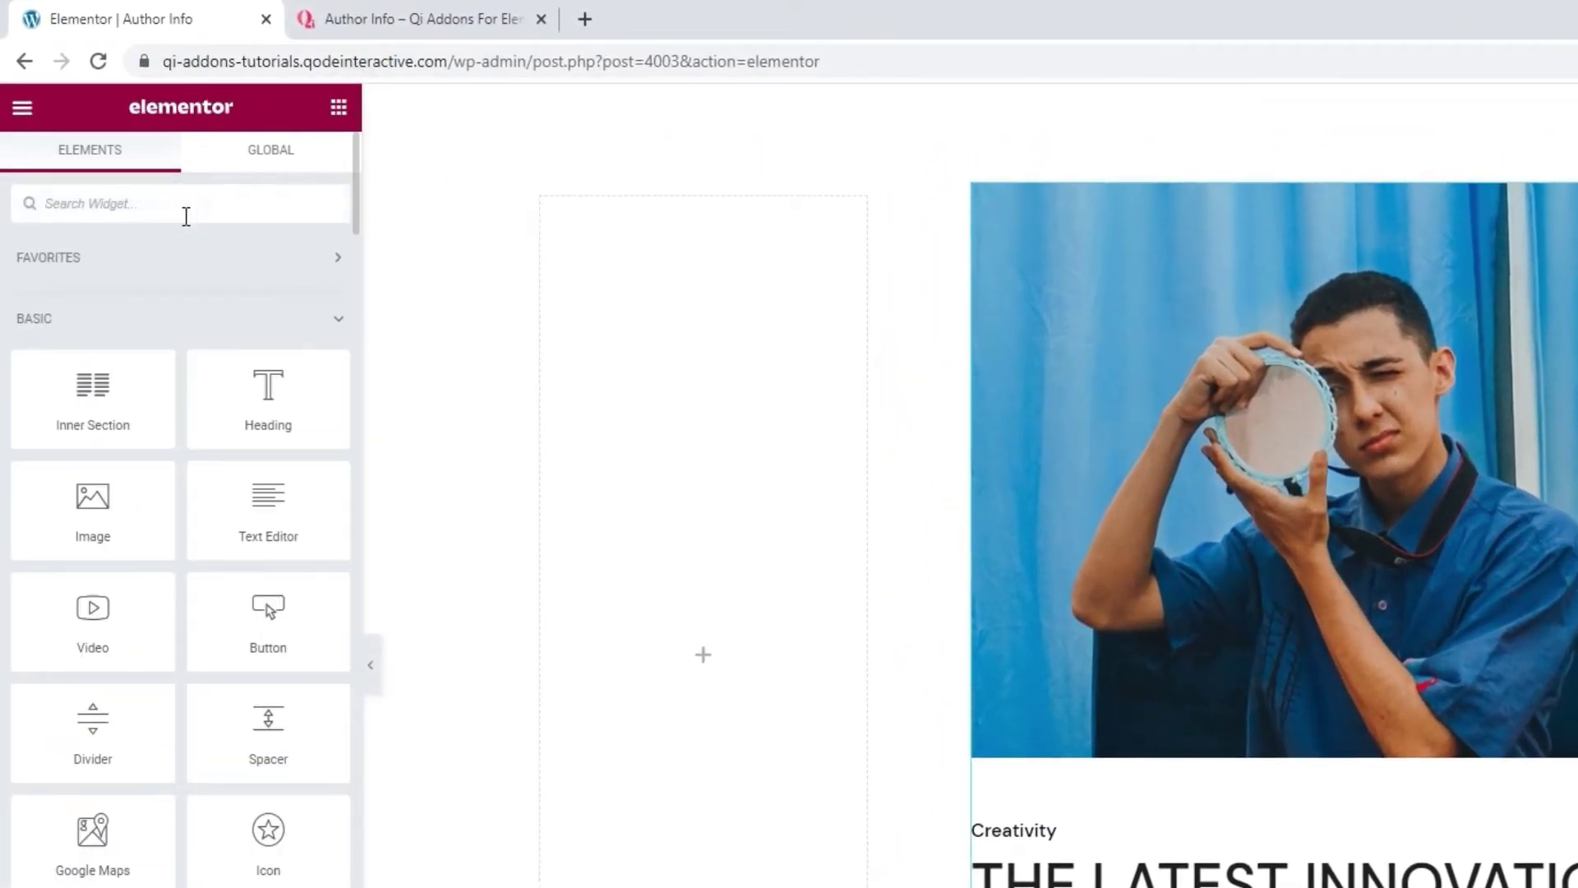
type("author")
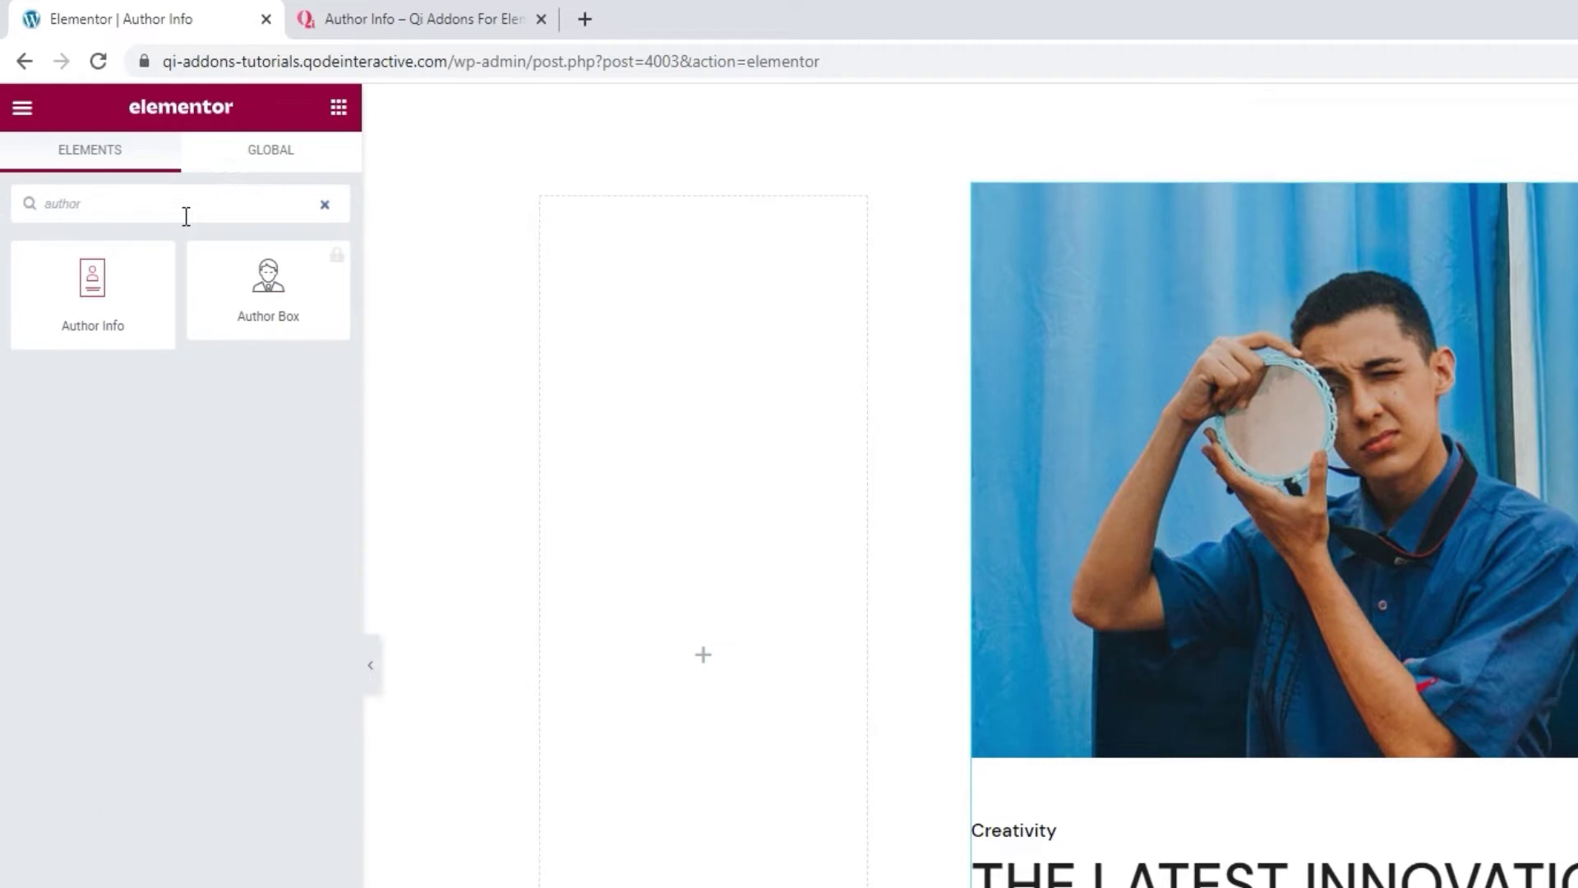
Drag the Author Info widget into the empty left column beside the blog post.
left_click_drag(170, 246, 679, 519)
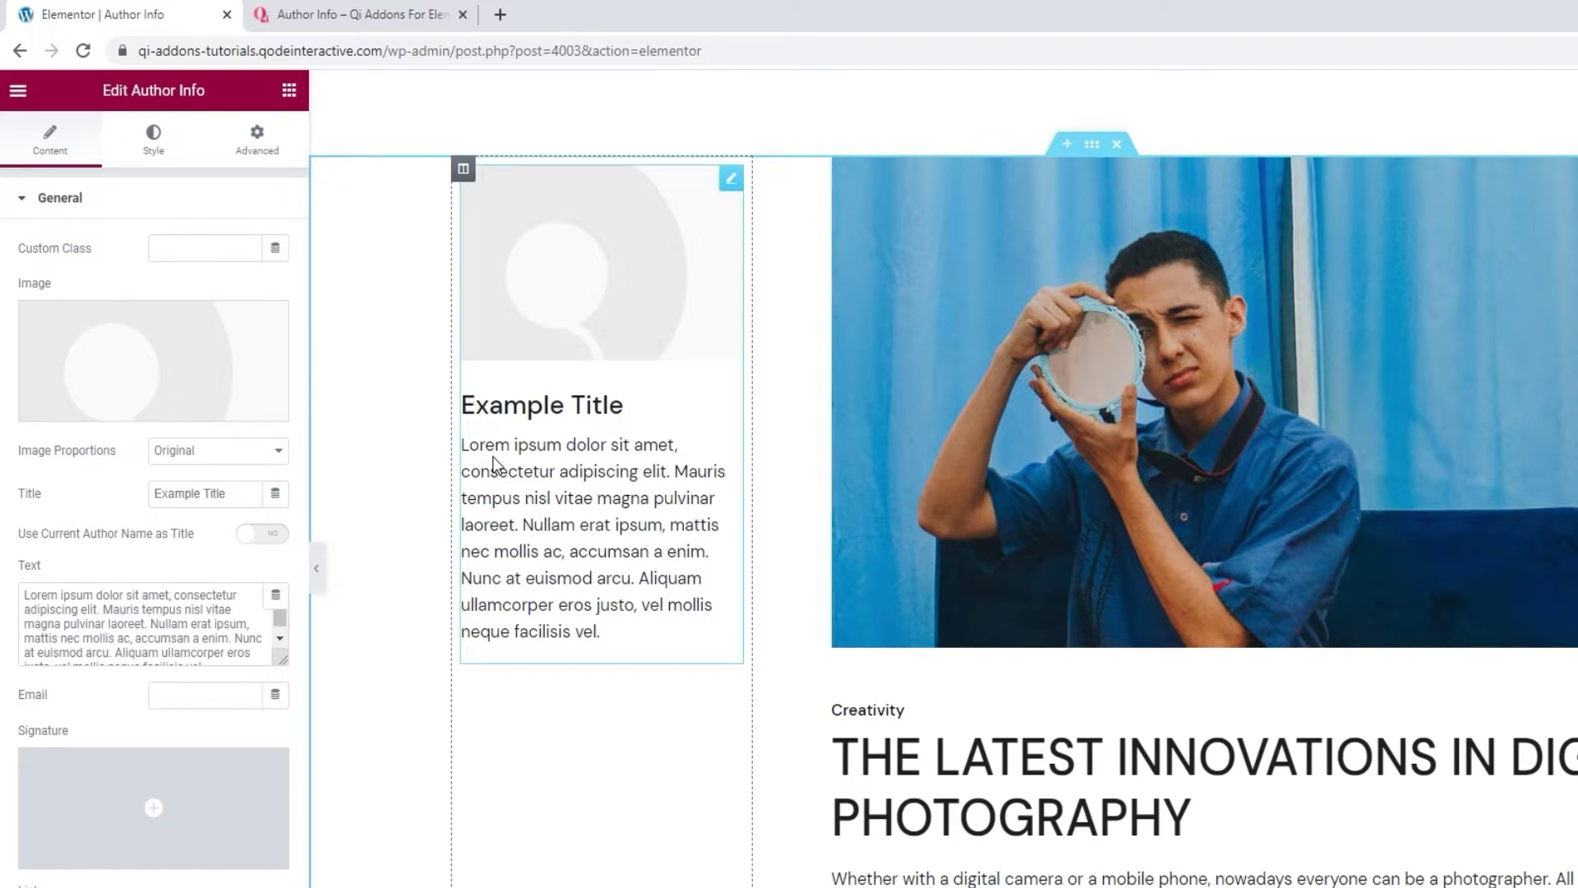
Insert the red-haired portrait author-box-image.png from the Media Library as the card image.
left_click(197, 358)
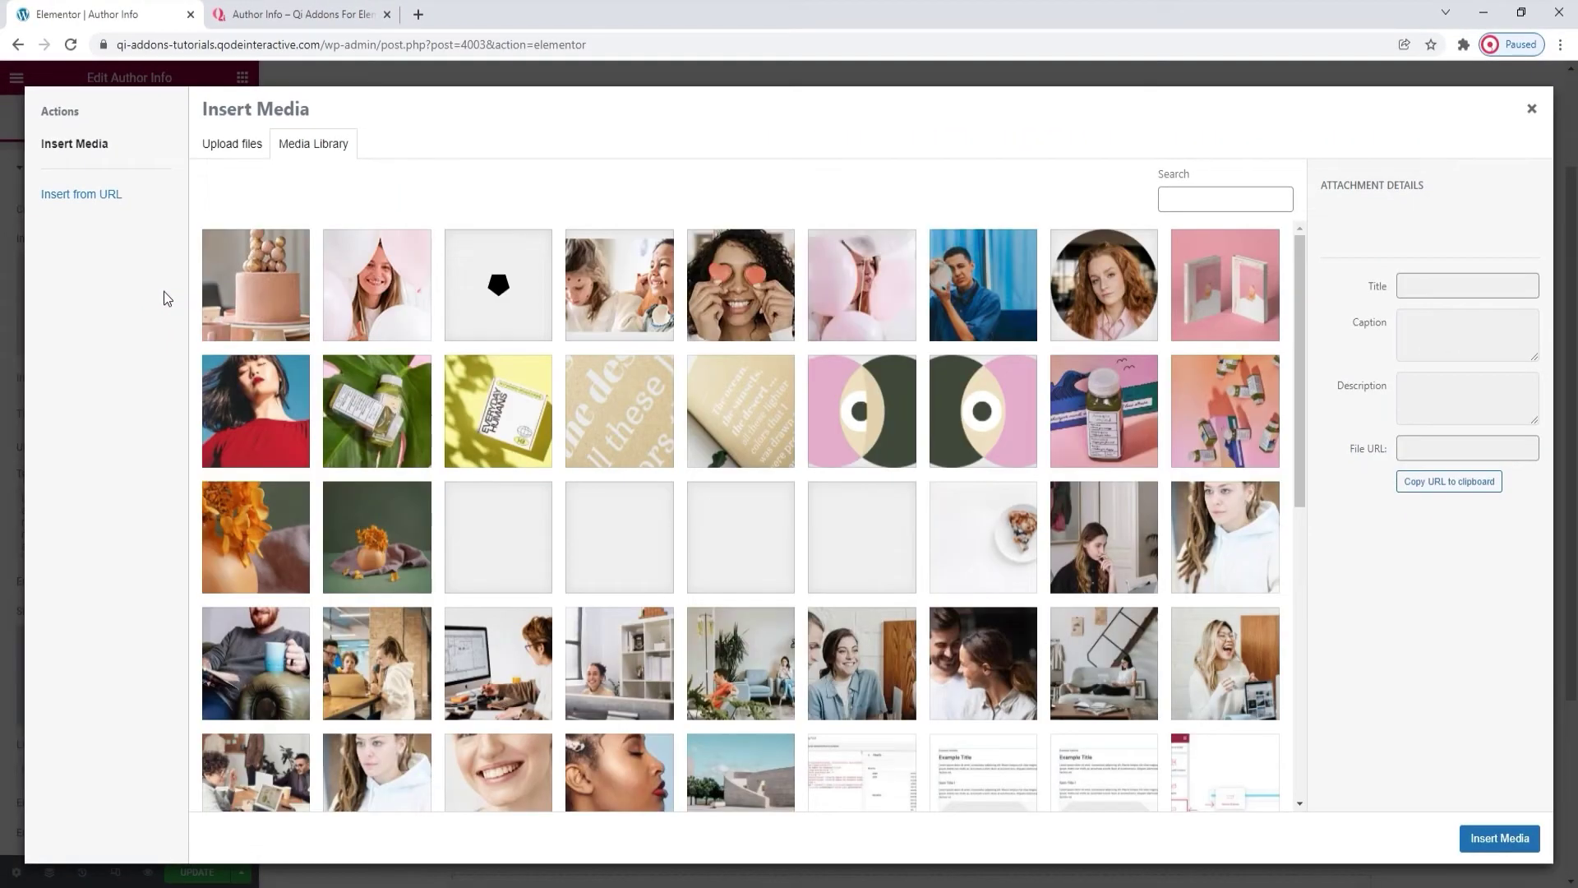
left_click(1096, 279)
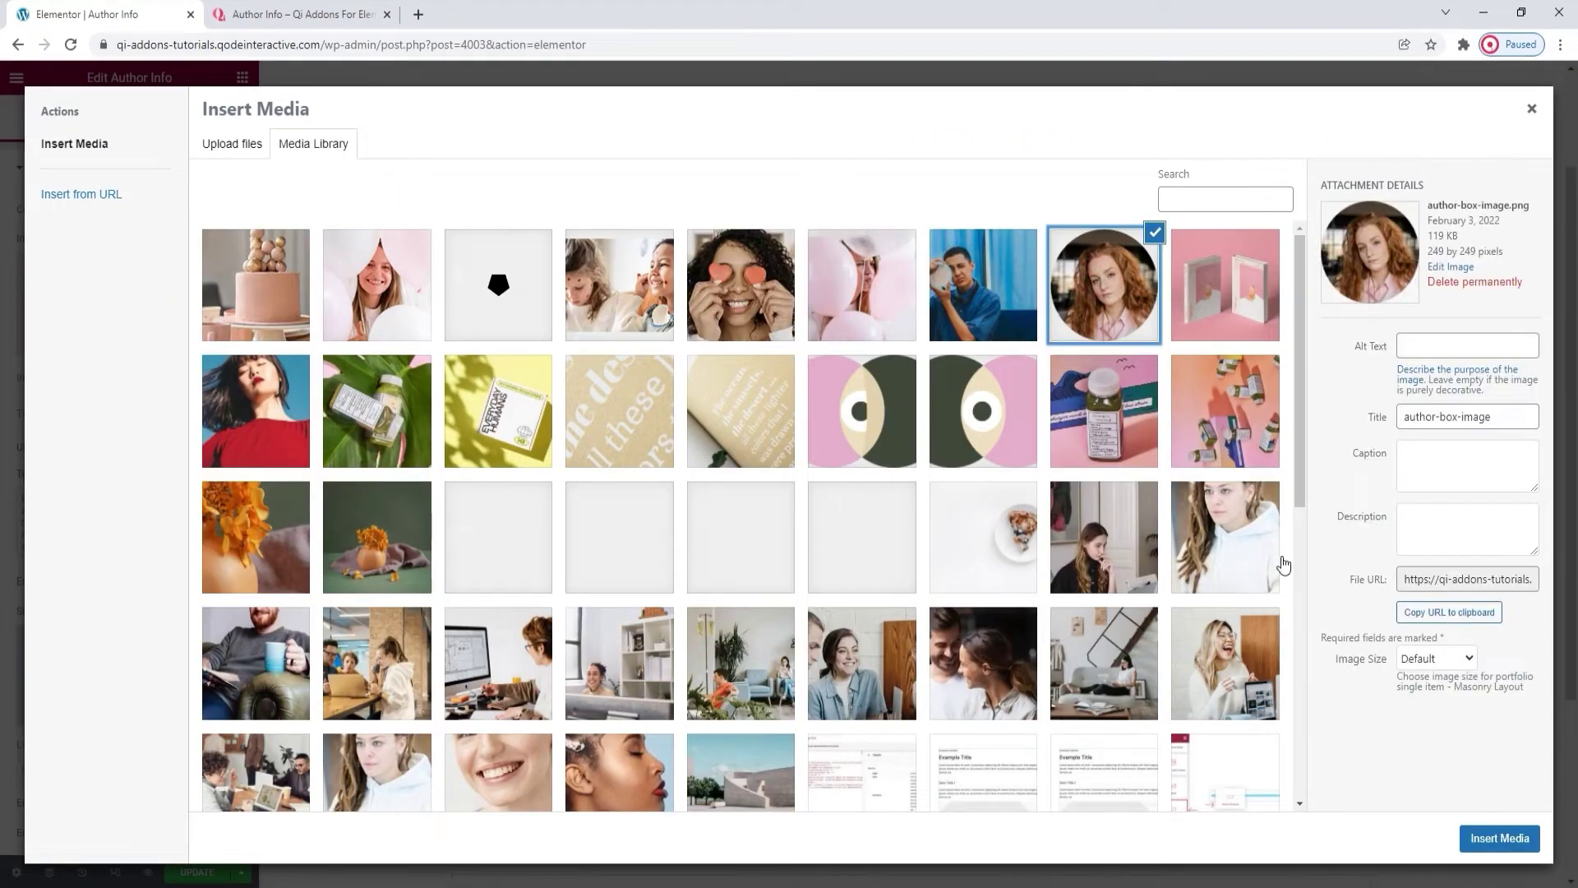
left_click(1484, 837)
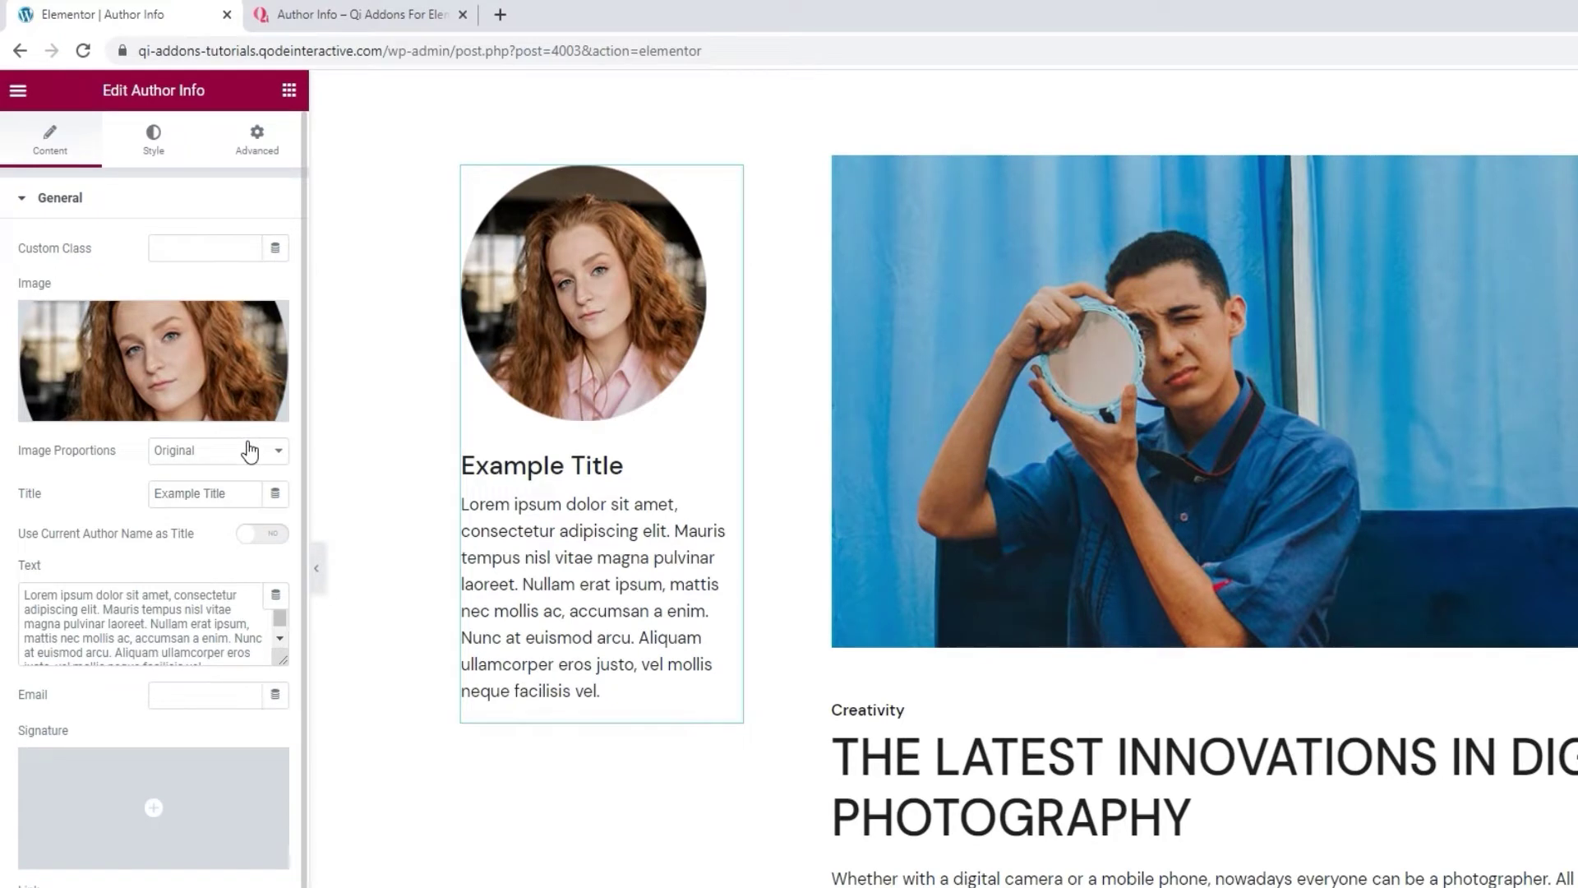
Try Thumbnail image proportions, then set Image Proportions back to Original.
left_click(250, 452)
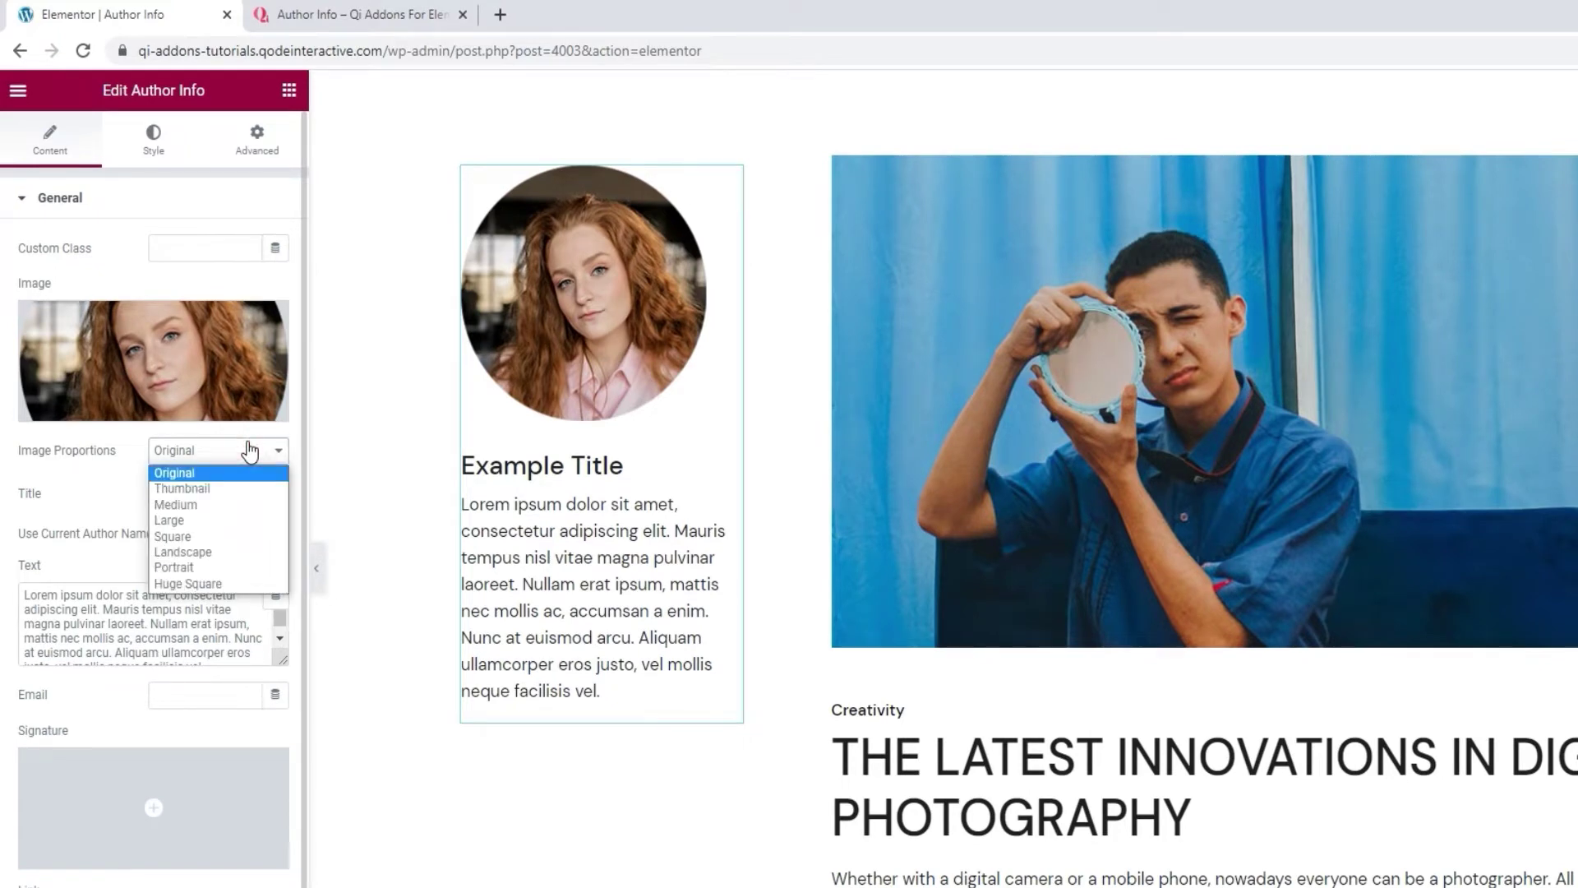
left_click(236, 485)
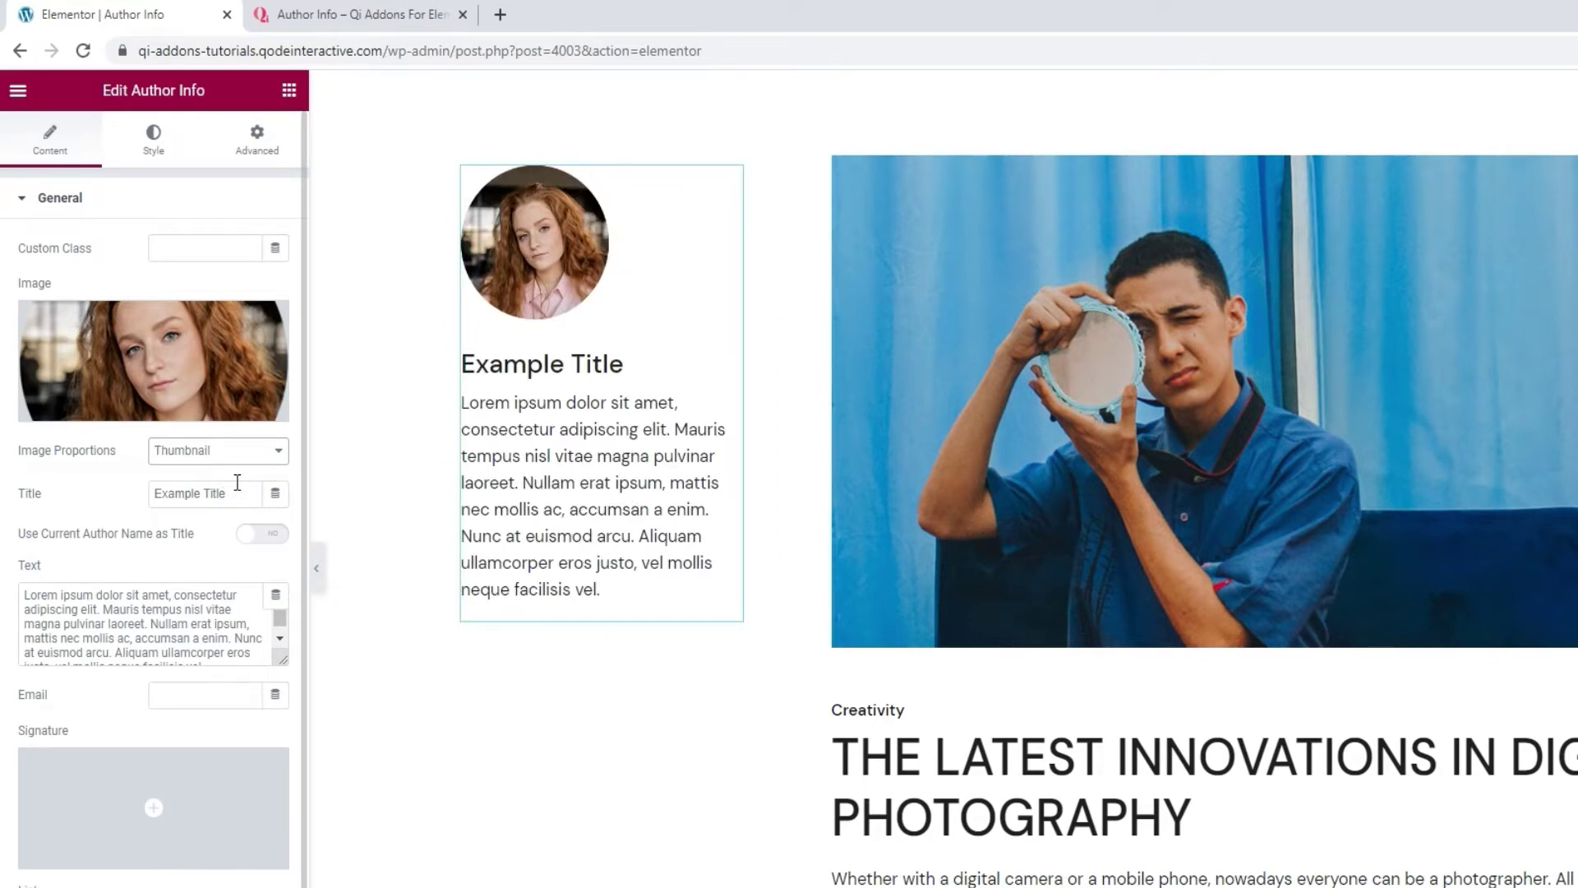
left_click(218, 451)
left_click(215, 467)
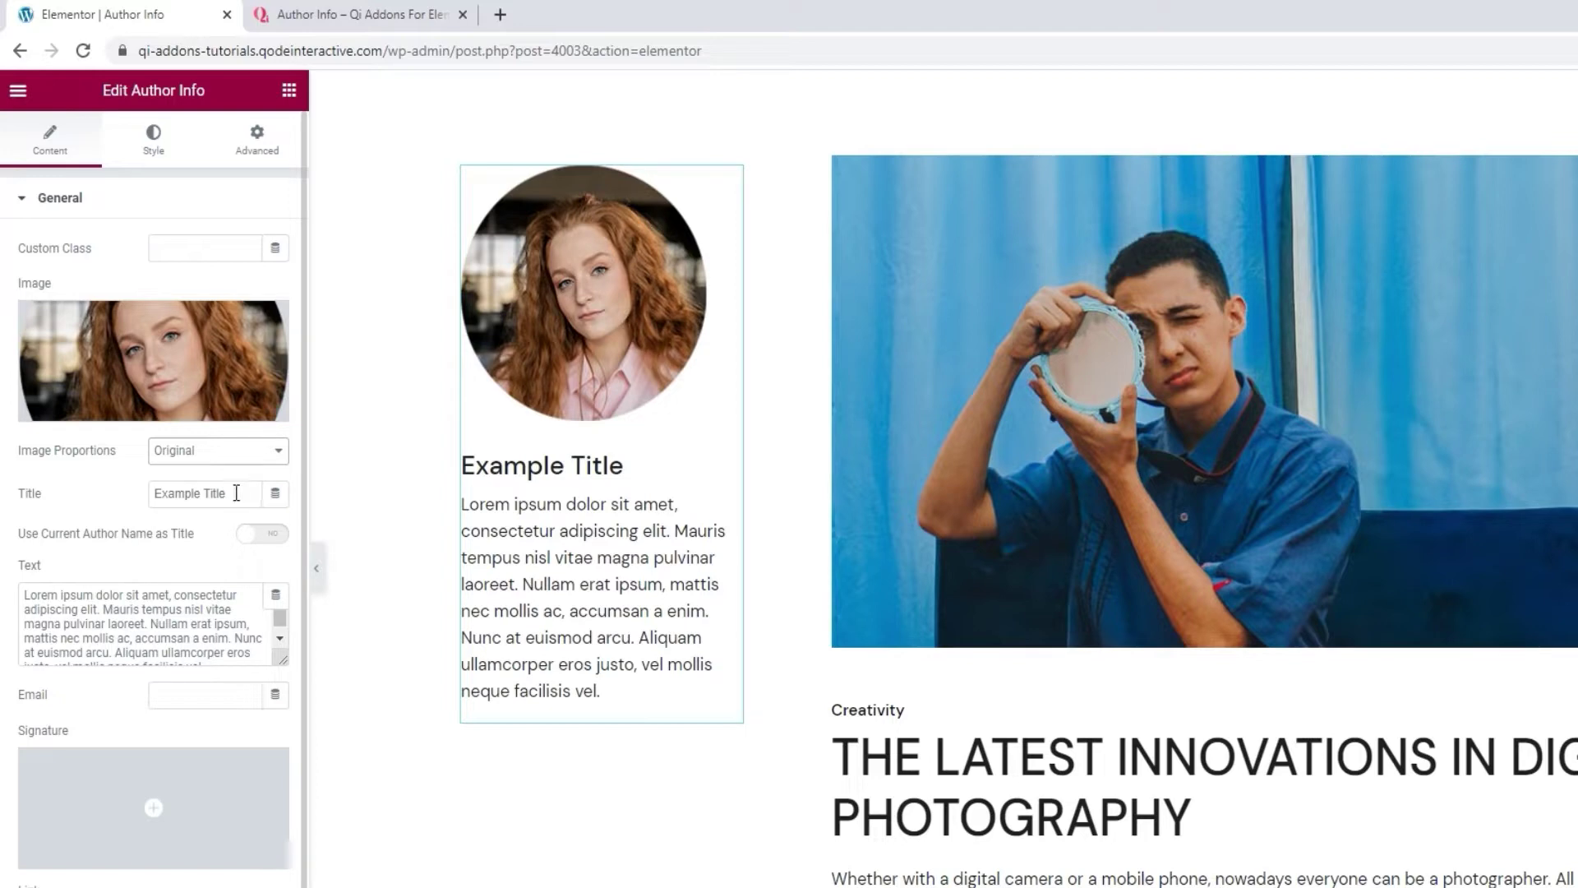
Replace Example Title with the custom author name, leaving Use Current Author Name as Title off.
left_click_drag(234, 494, 125, 498)
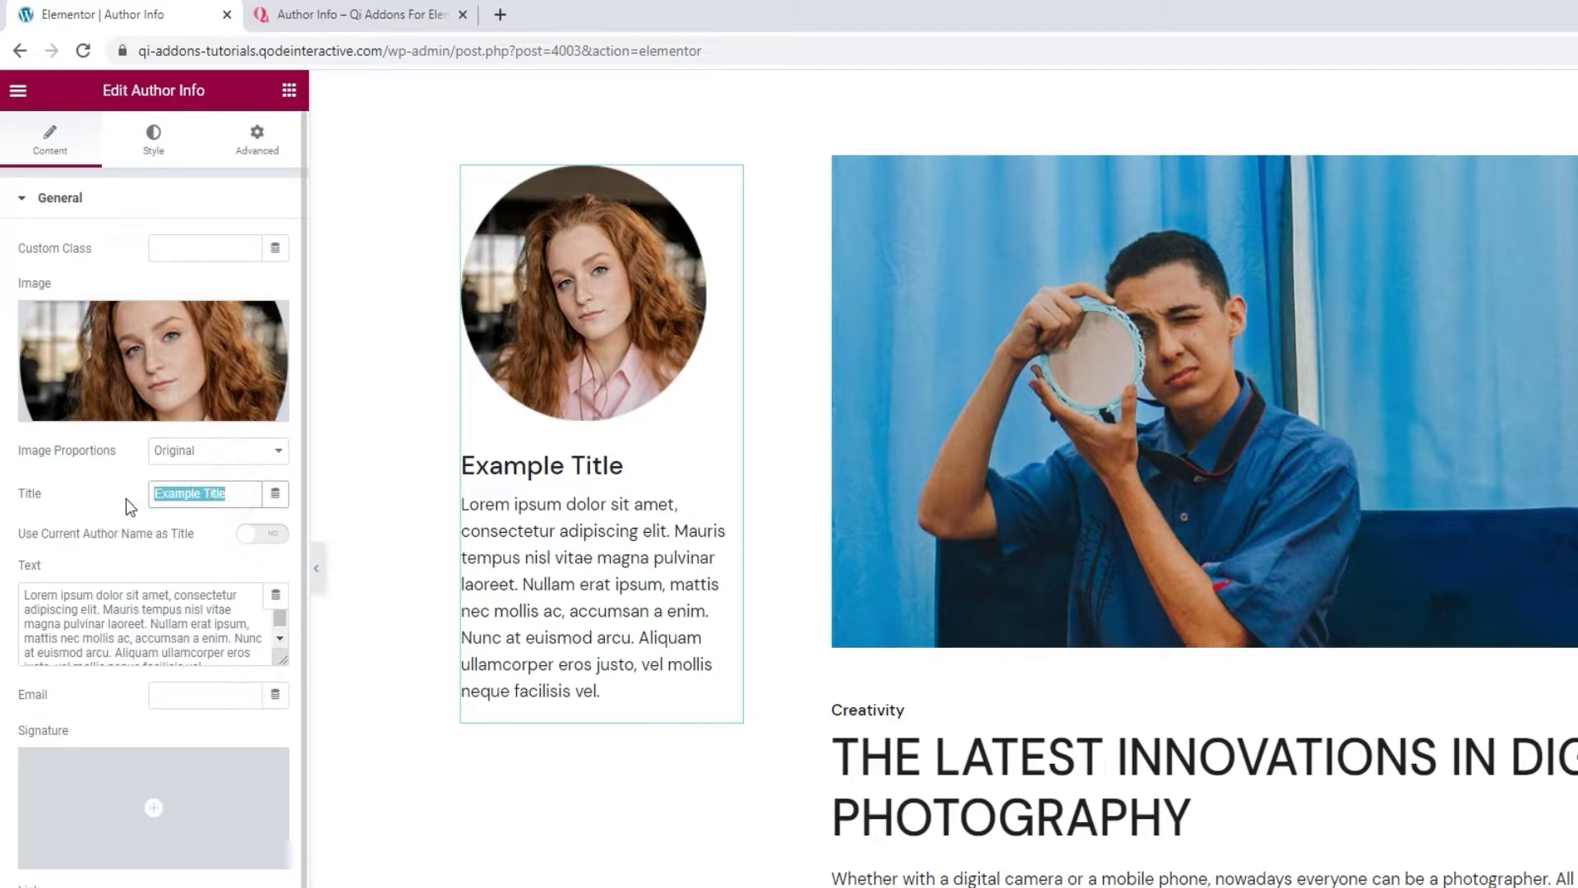
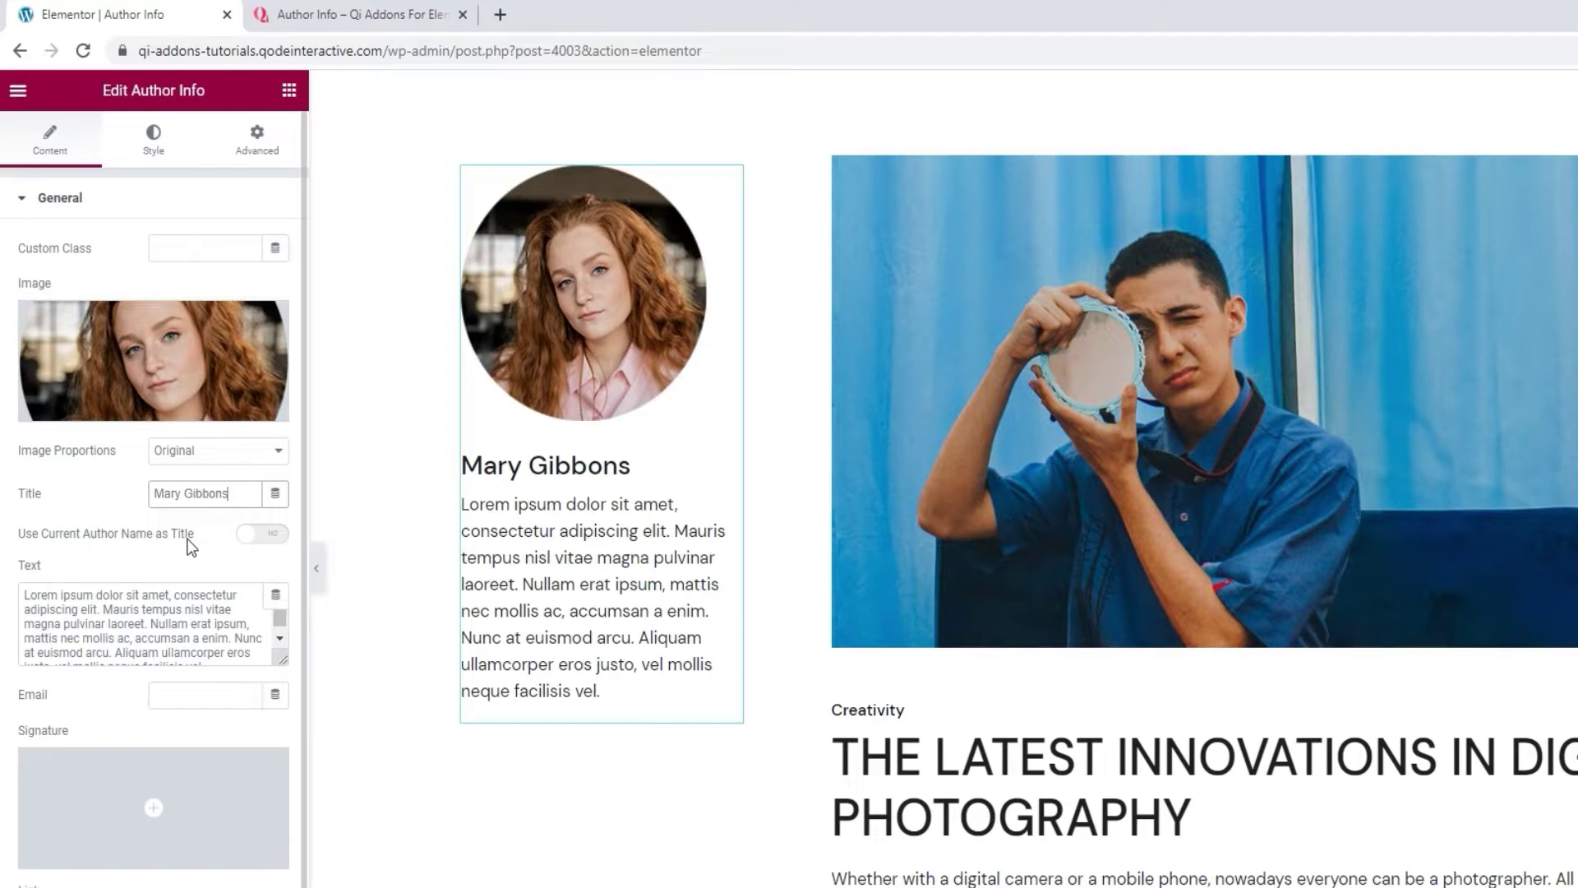
left_click(261, 534)
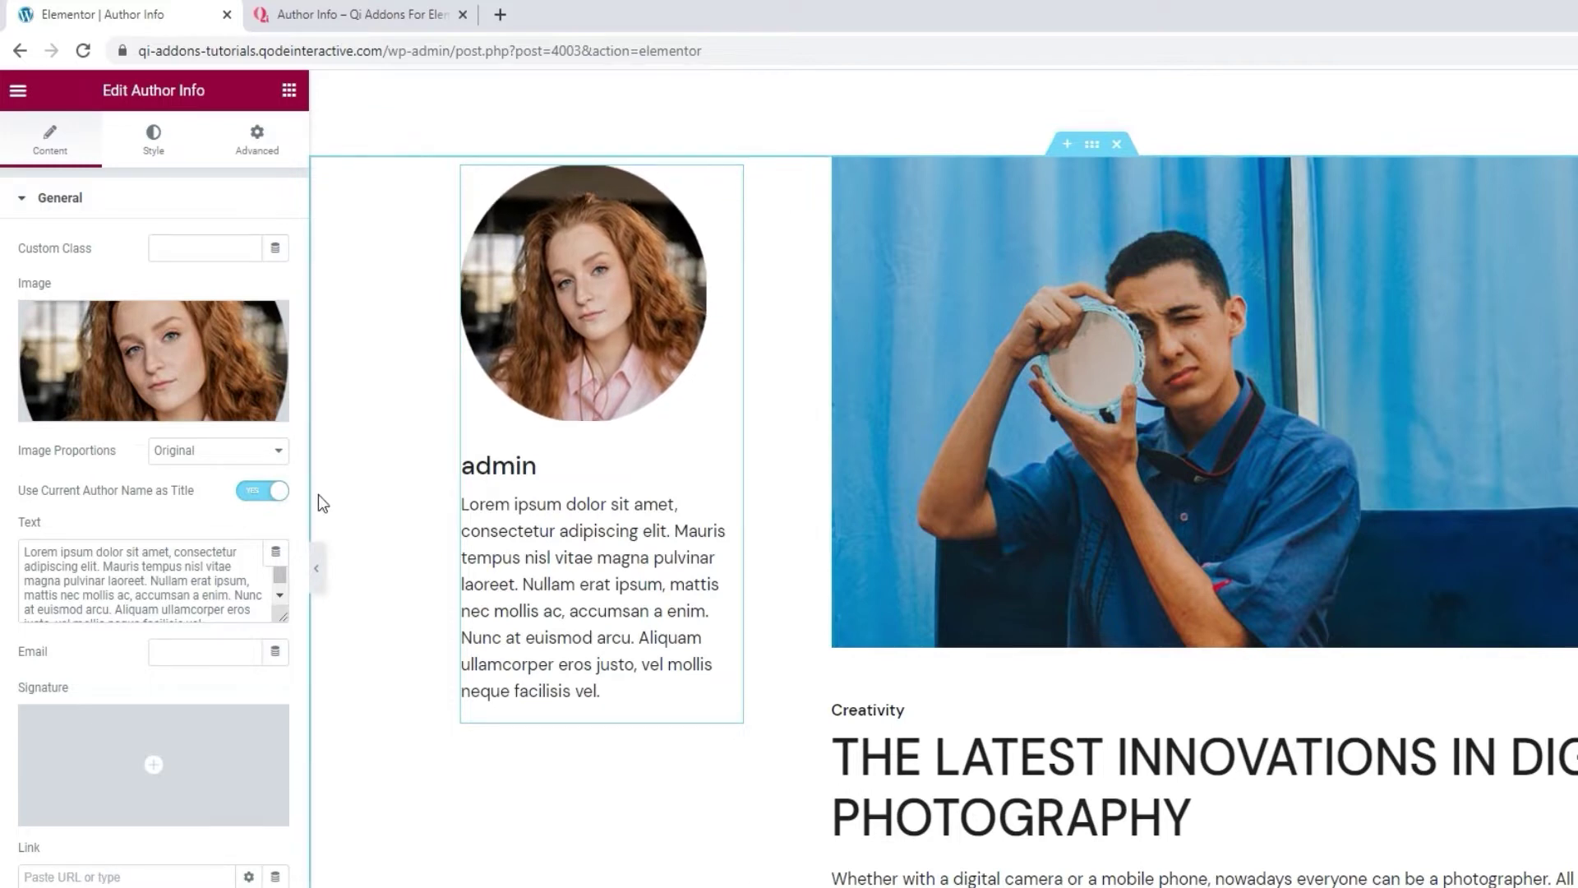
left_click(252, 491)
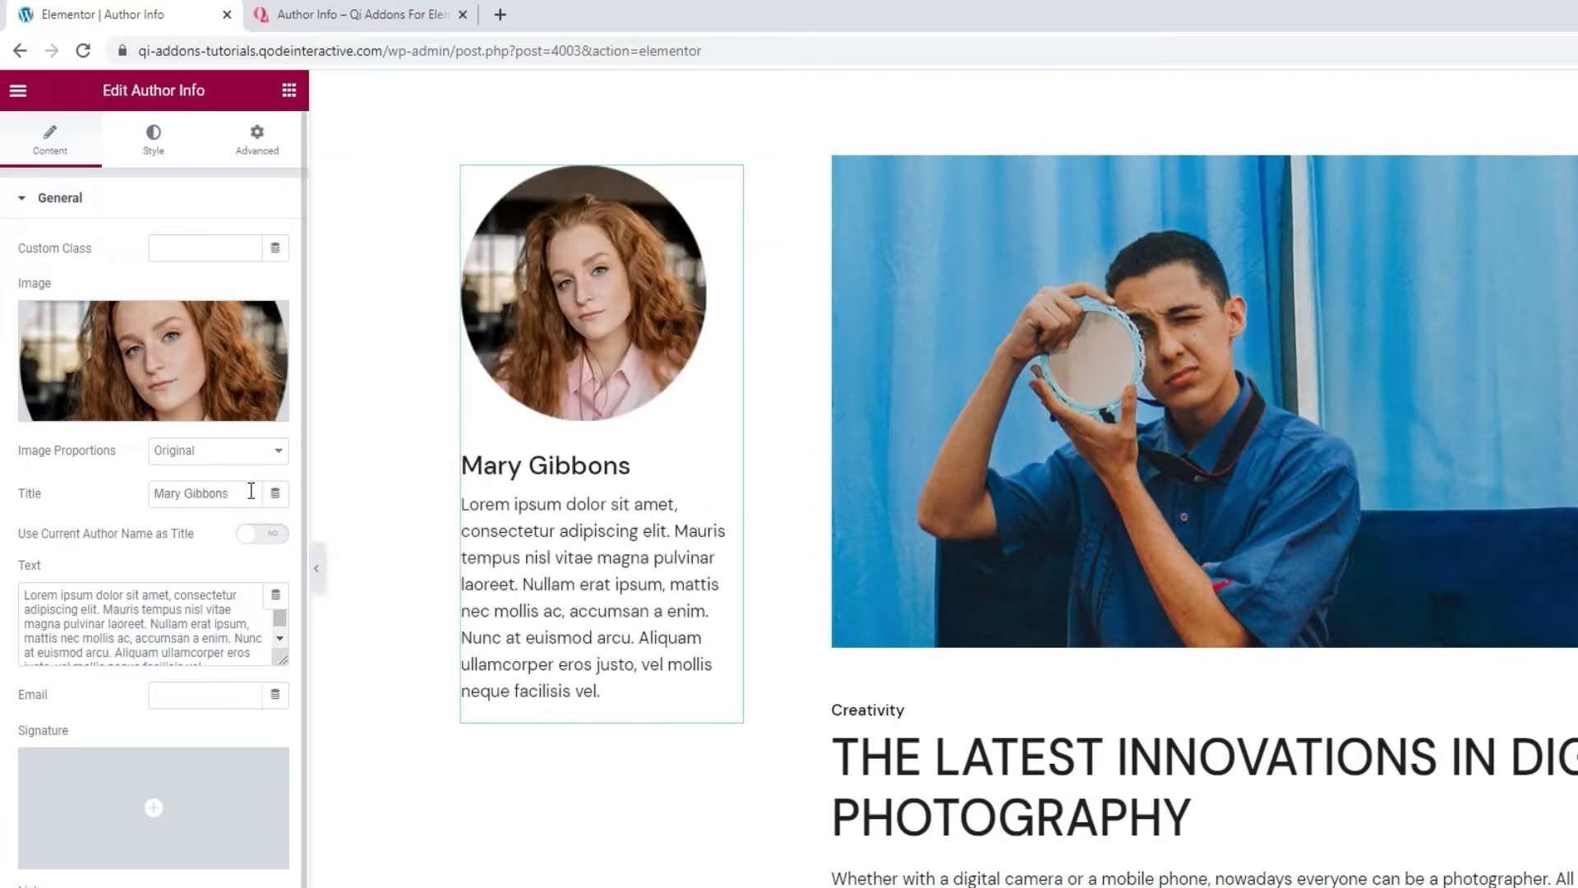
Clear the lorem ipsum text and enter 'A passionate photographer, designer, and multimedia artist'.
triple_click(142, 608)
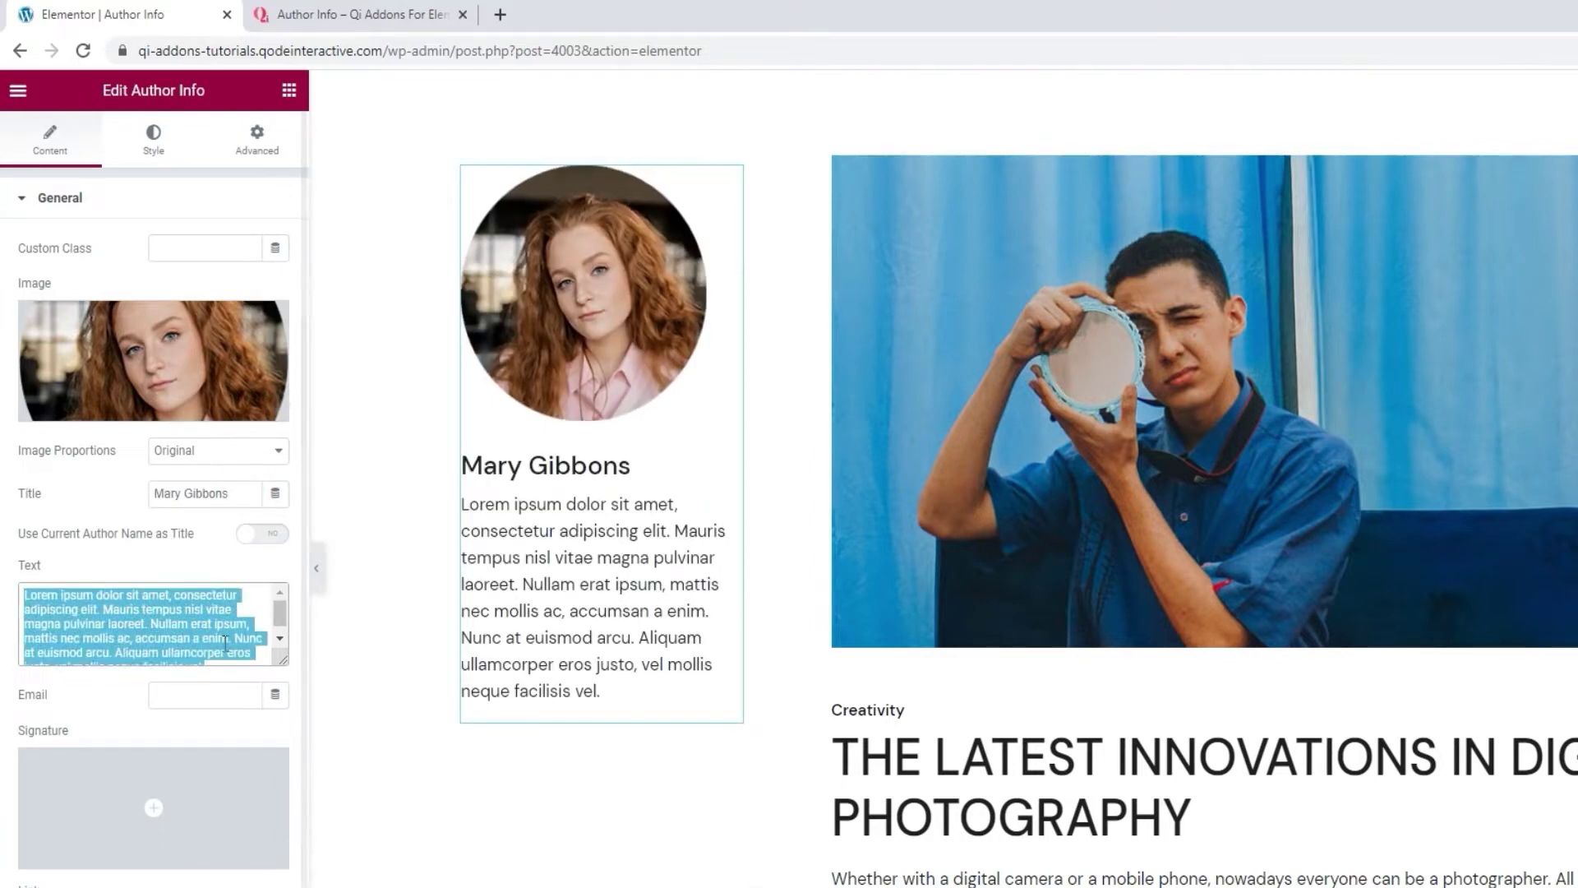
key("BackSpace")
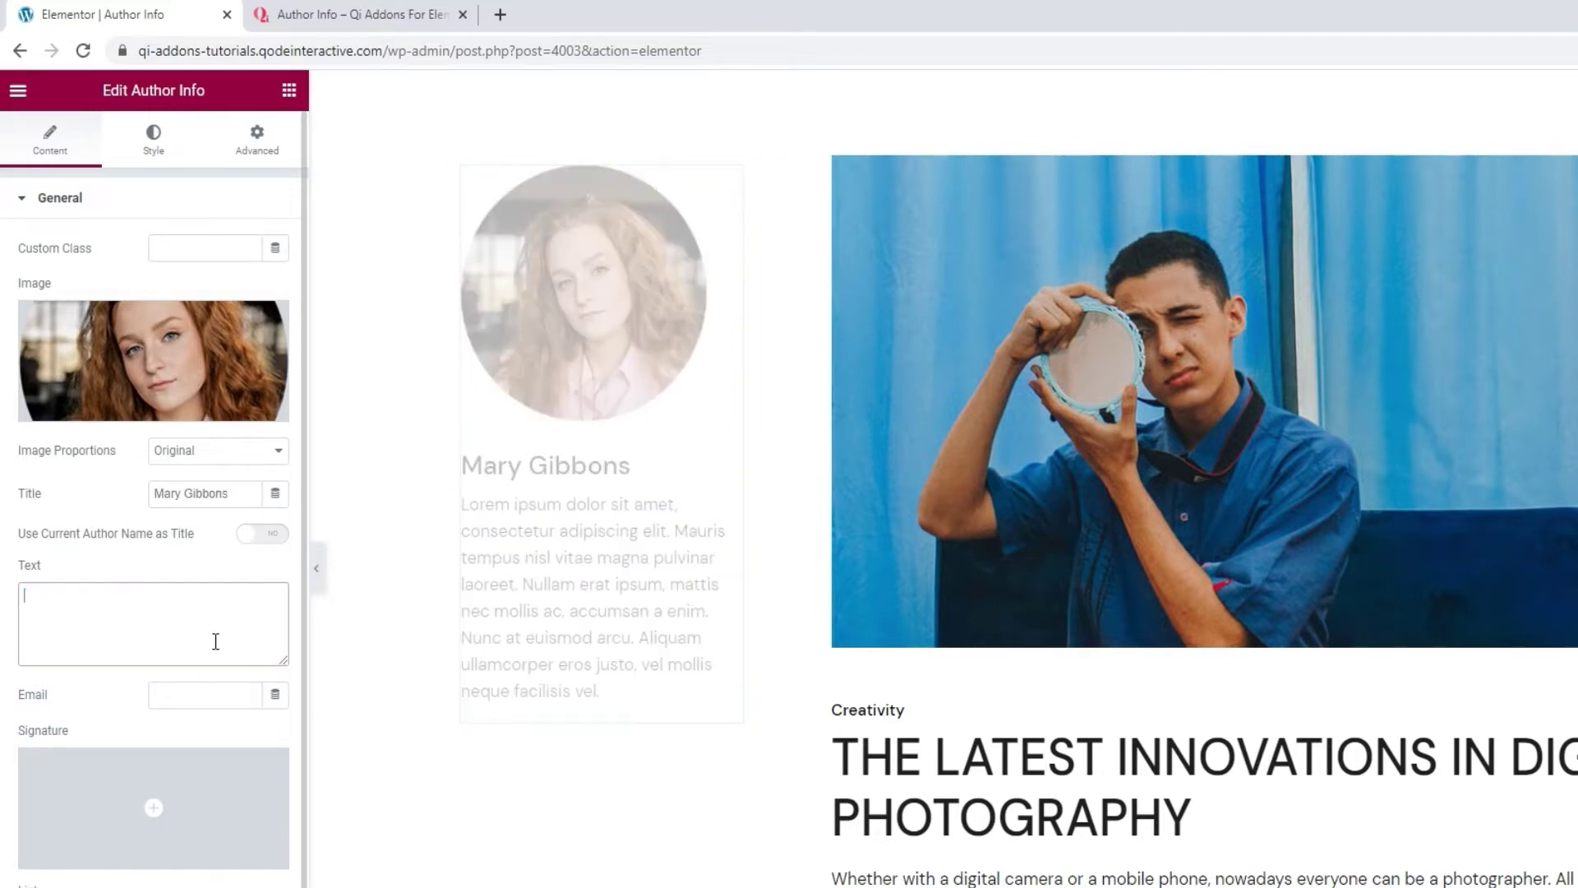
type("A passionate photo")
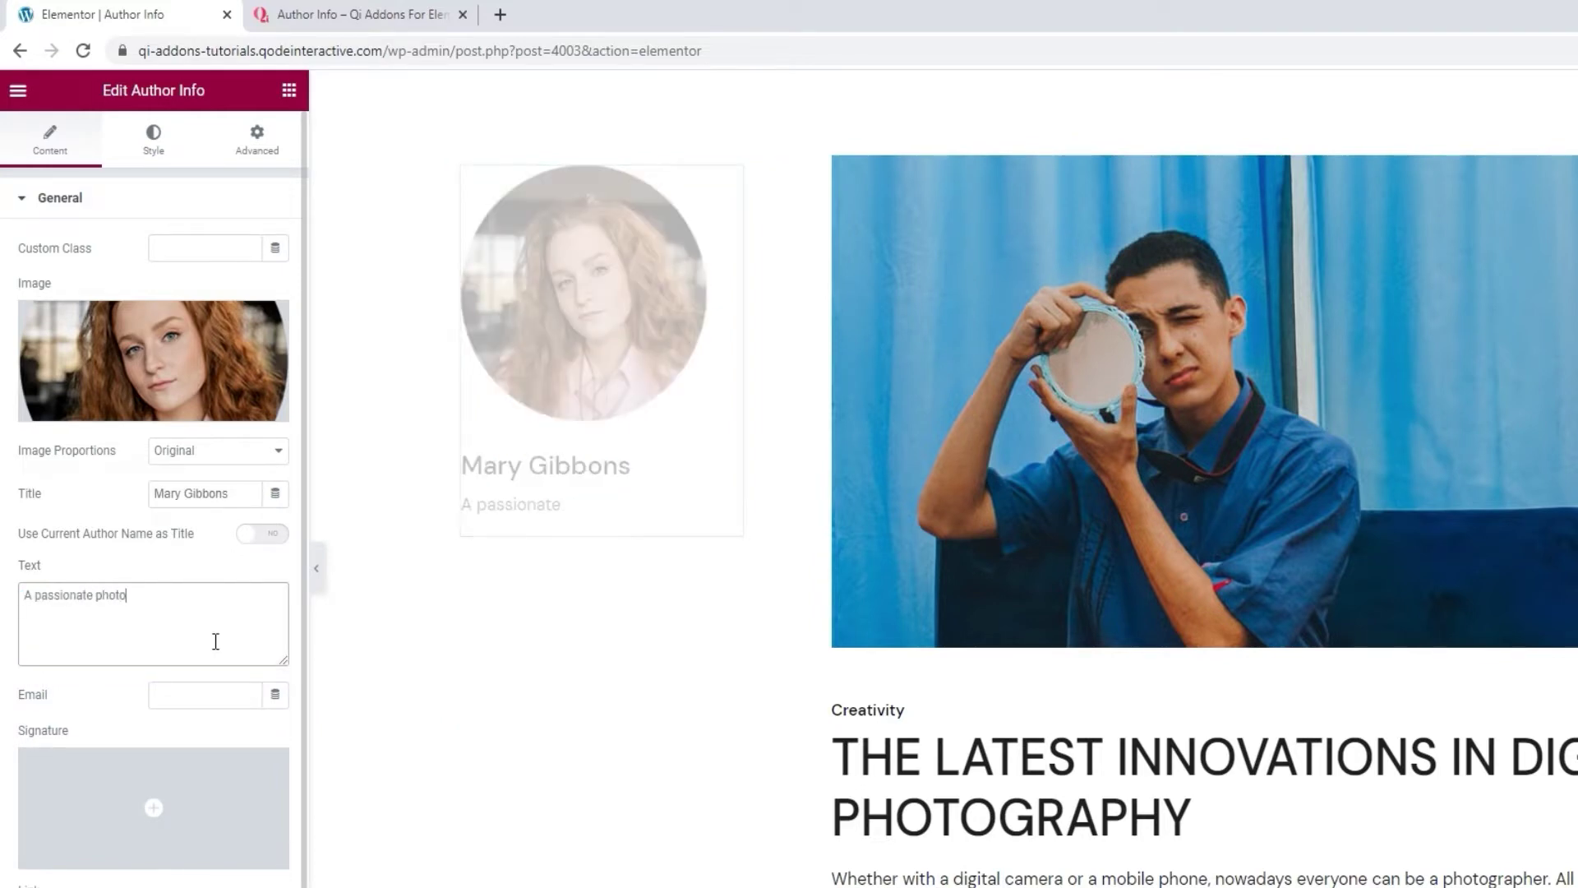
type("grapher, designer, and multimedia artist.")
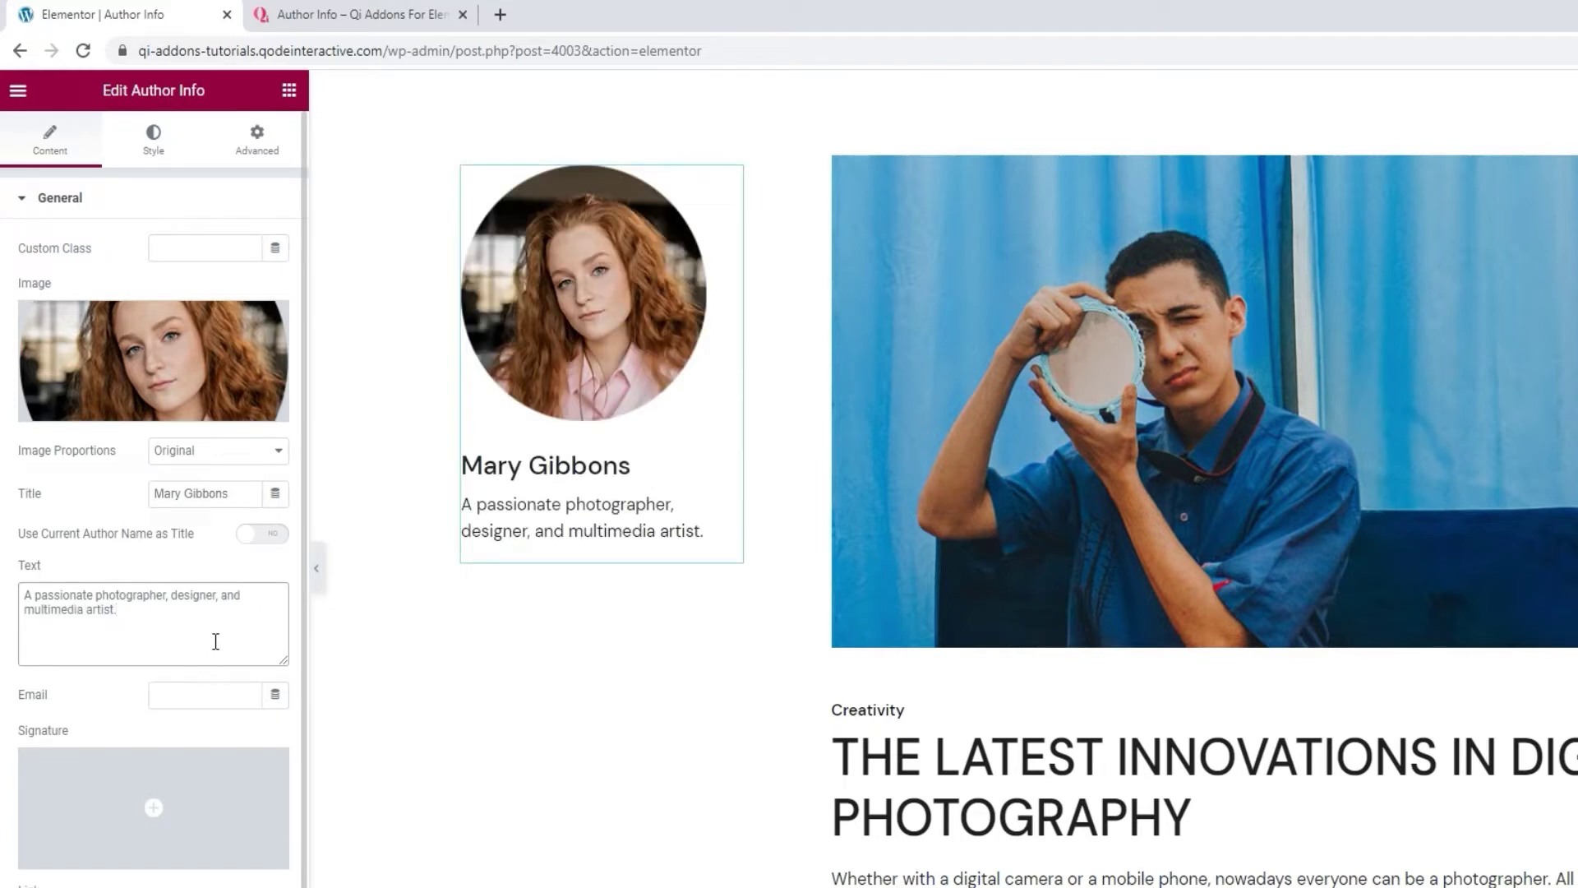
Fill in the author's e-mail address in the Email field.
left_click(182, 698)
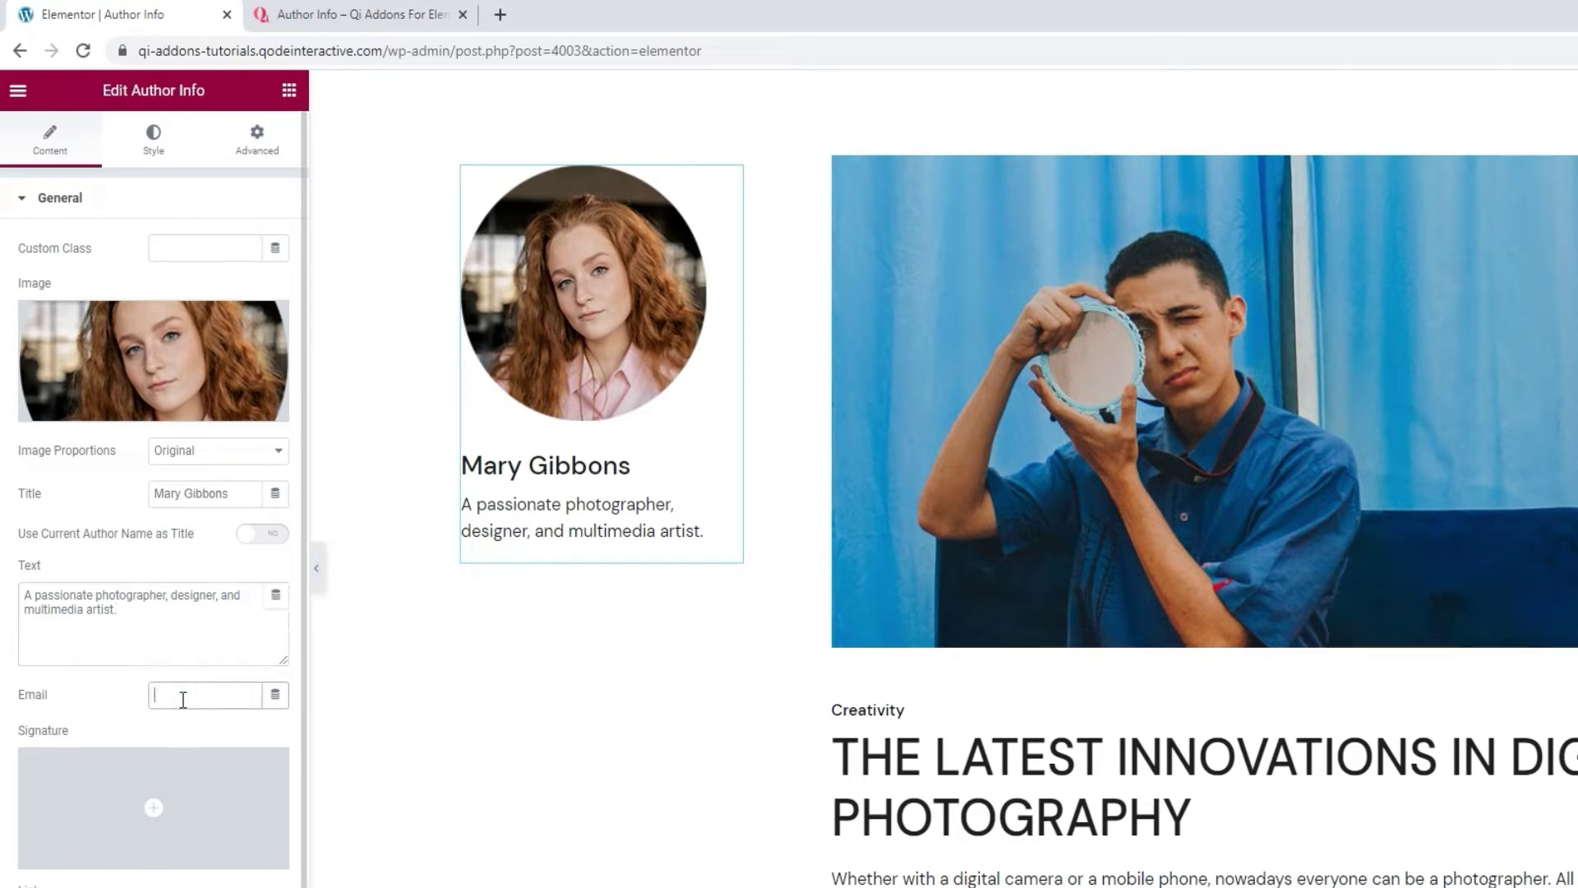
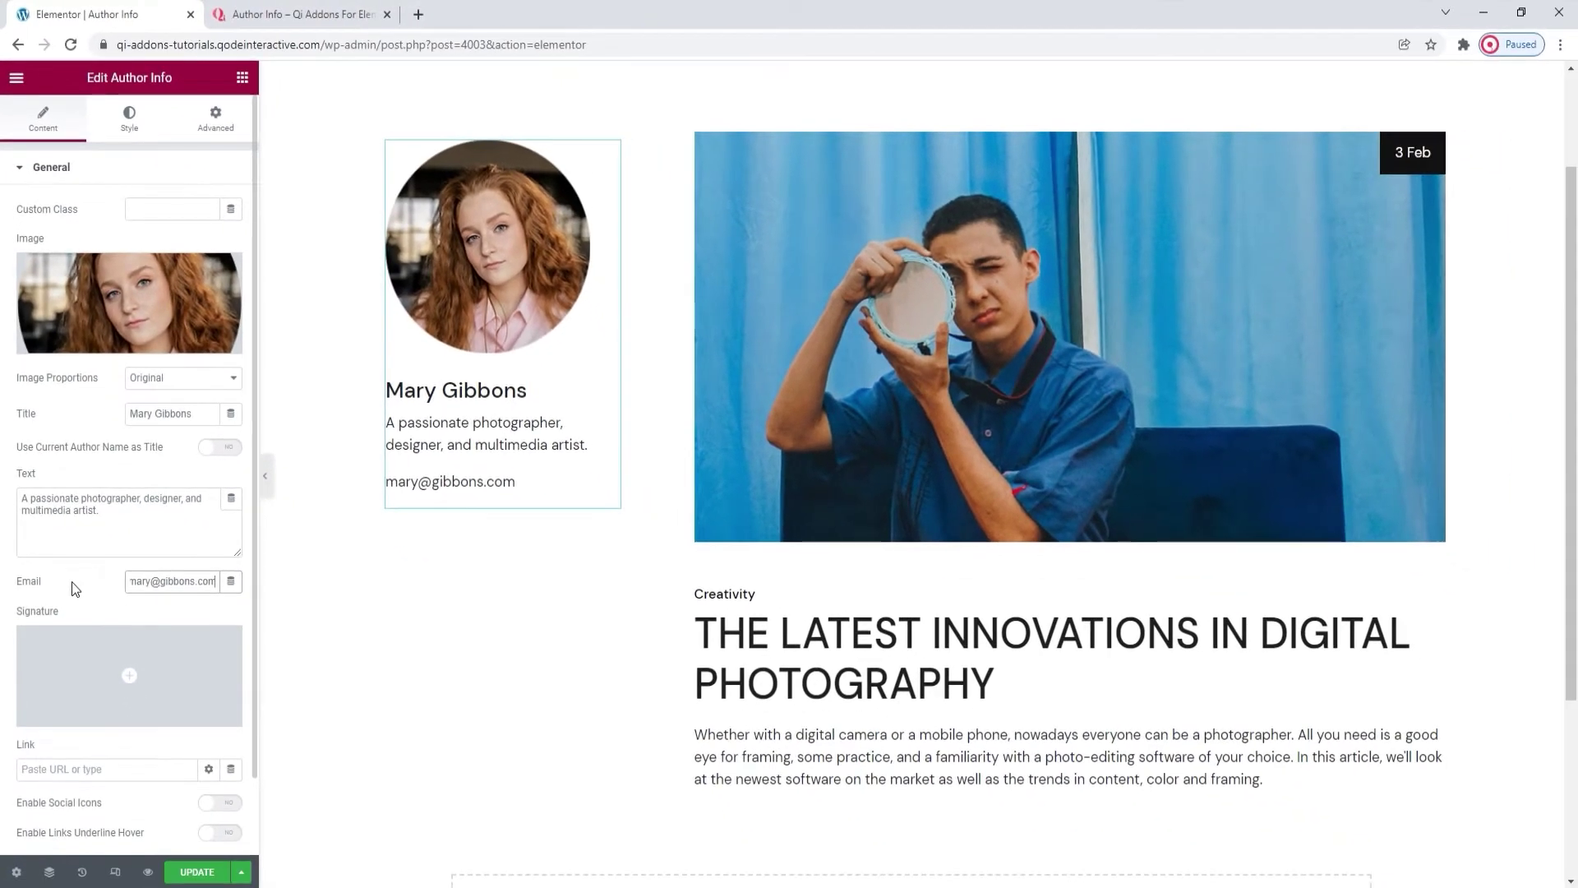
scroll(74, 587, "down", 1)
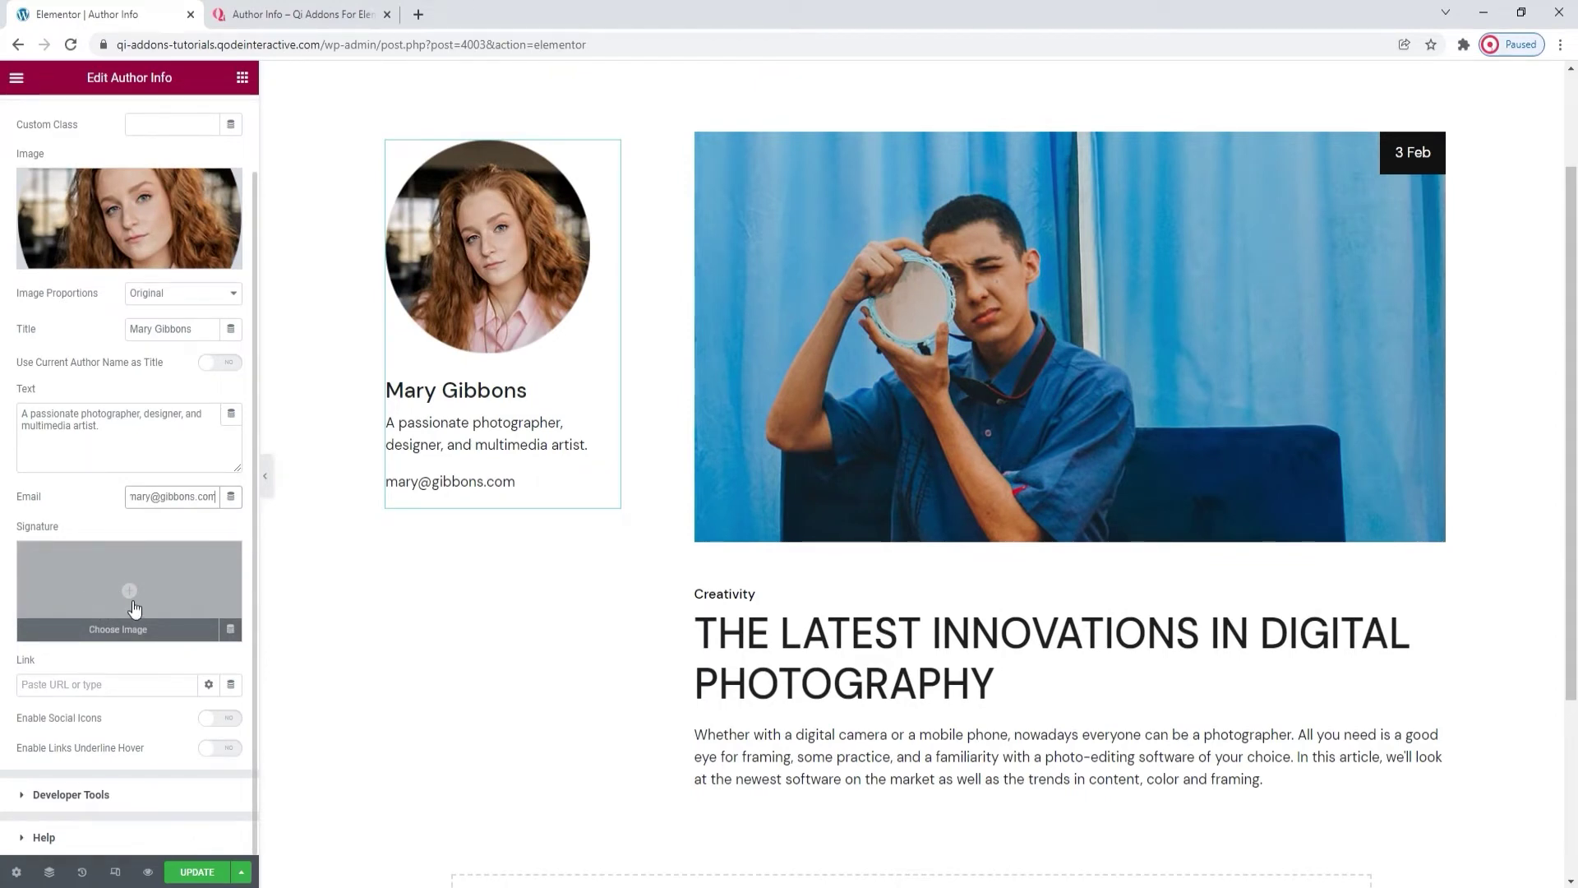
left_click(267, 23)
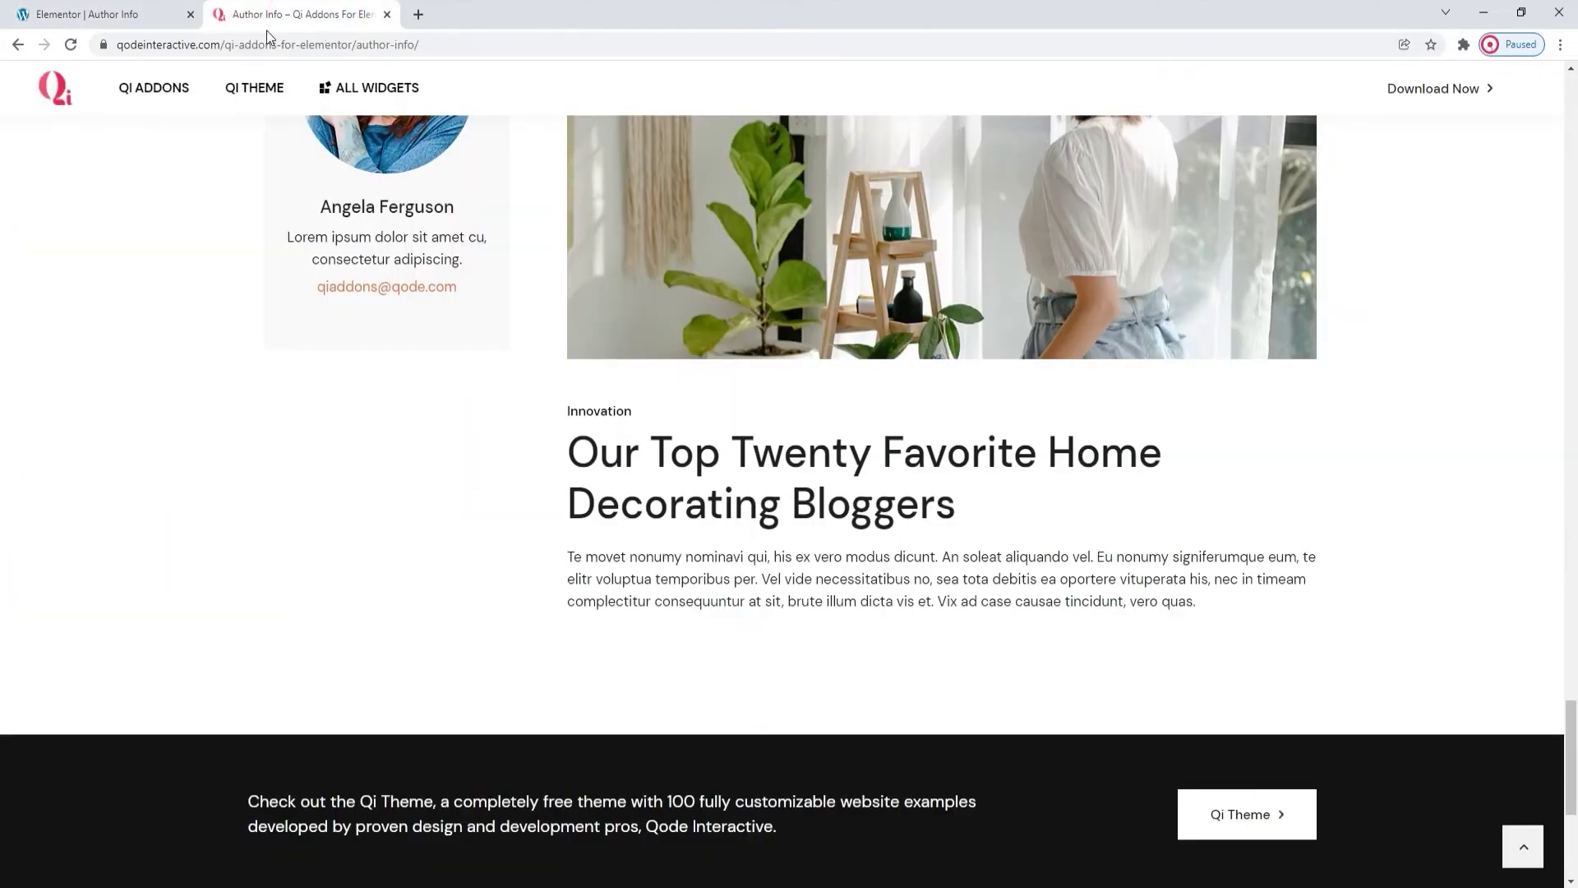
scroll(1137, 486, "down", 10)
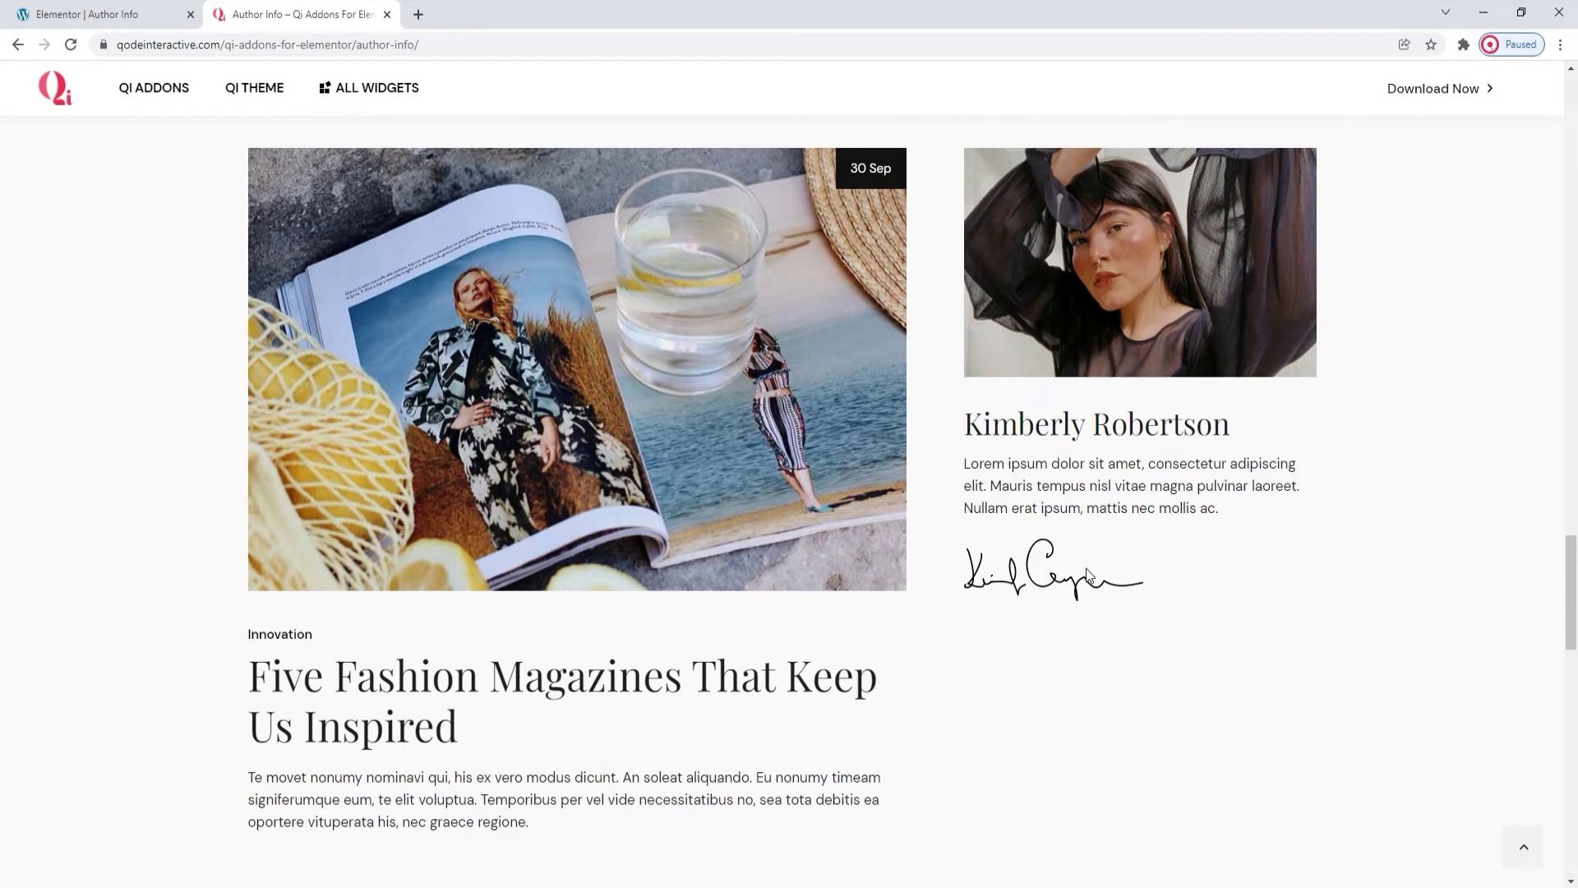
left_click(152, 17)
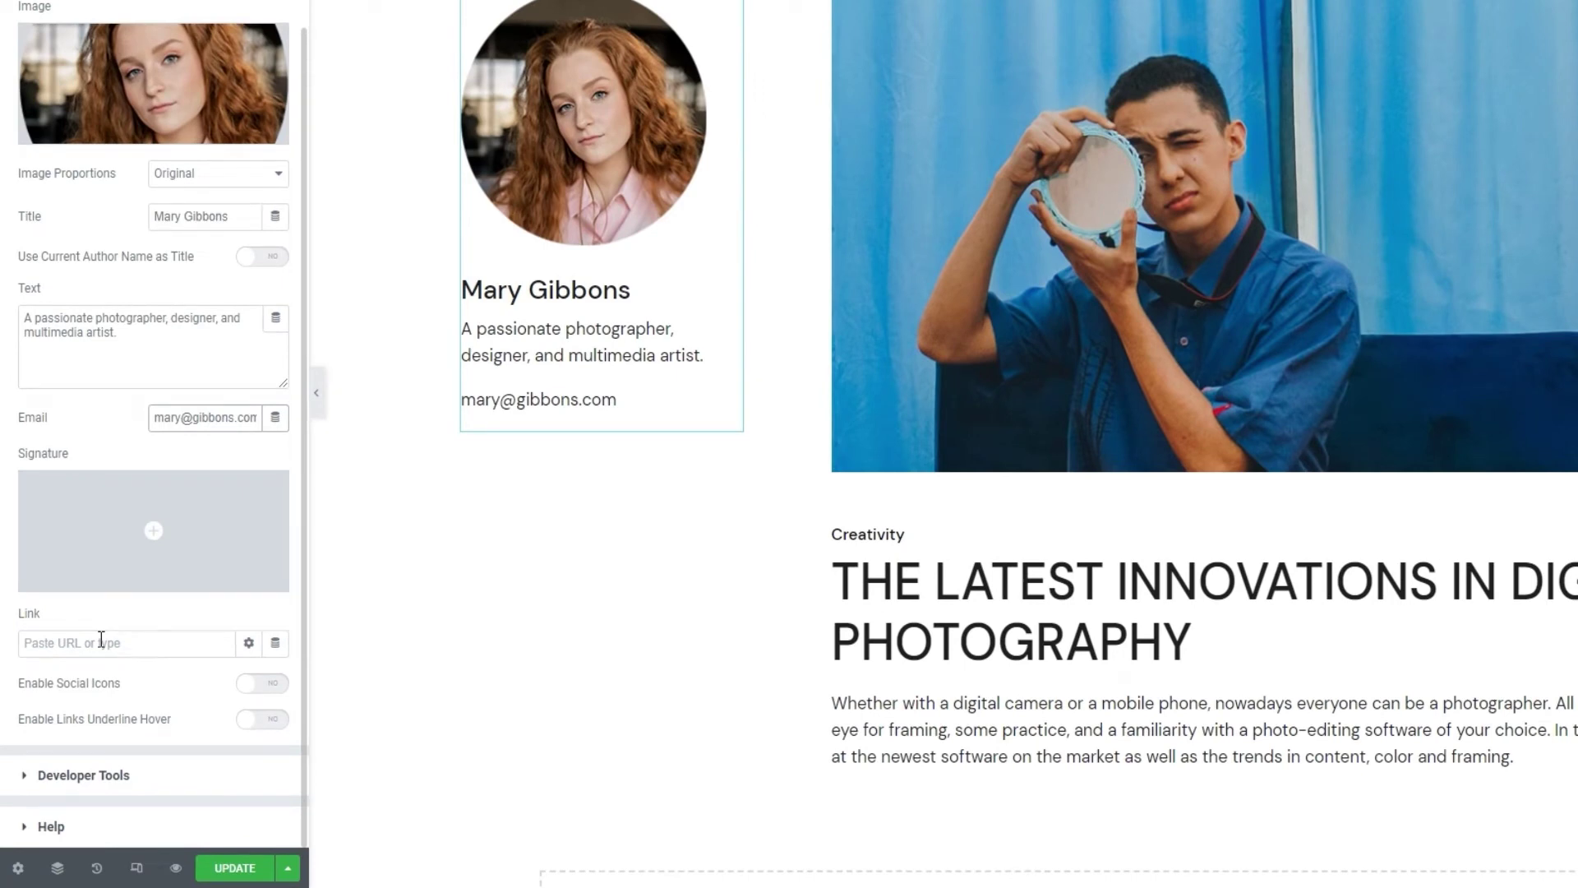
Switch on Enable Social Icons and Enable Textual Social Icons in the Content settings.
left_click(101, 642)
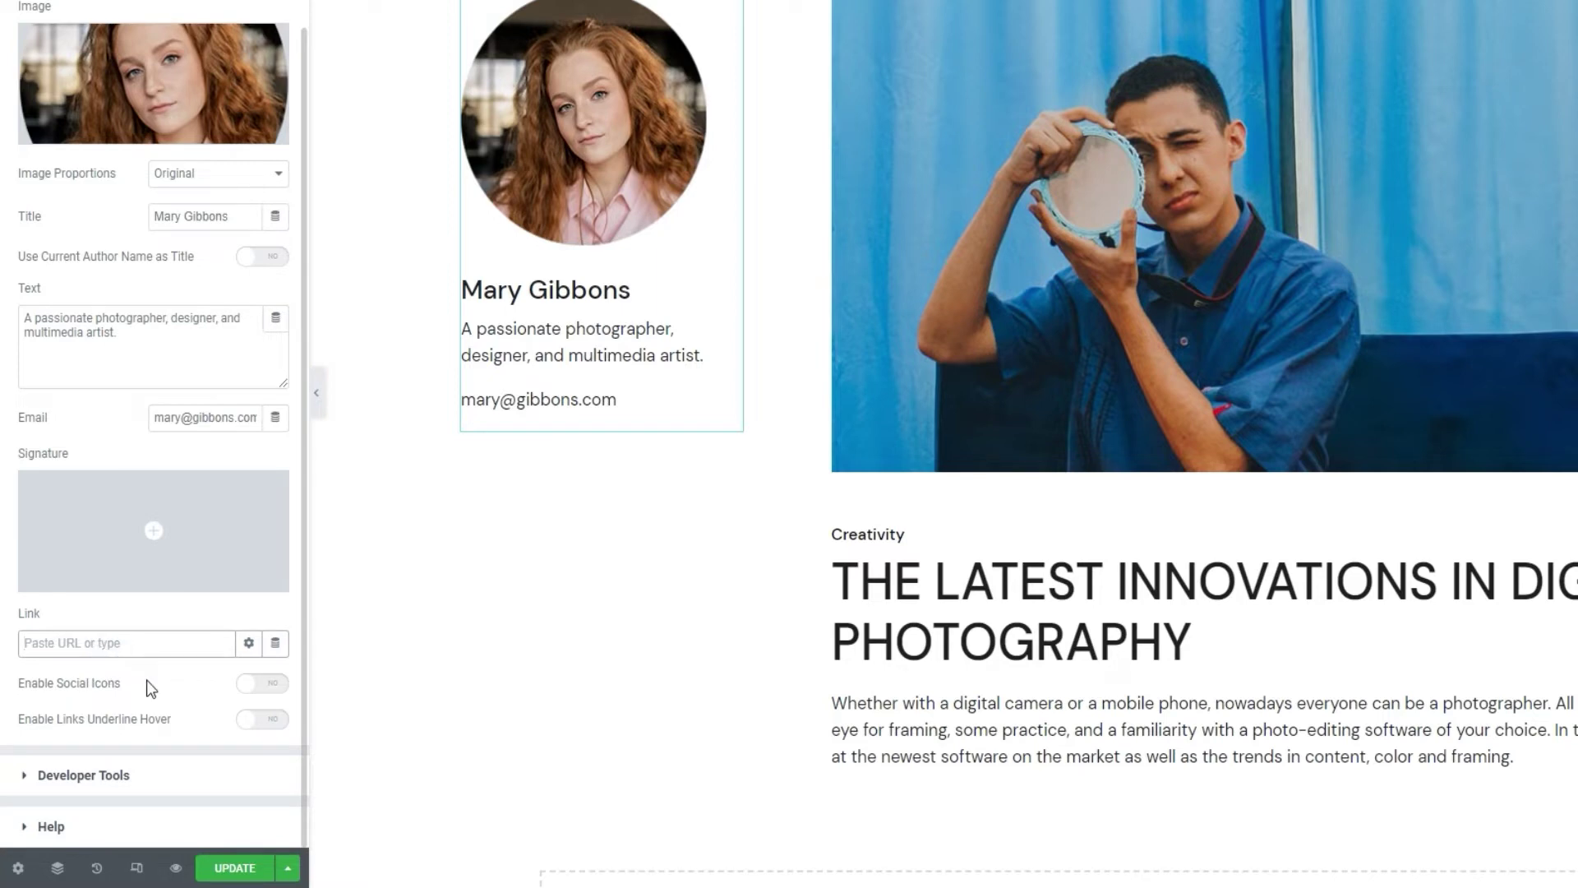
left_click(255, 683)
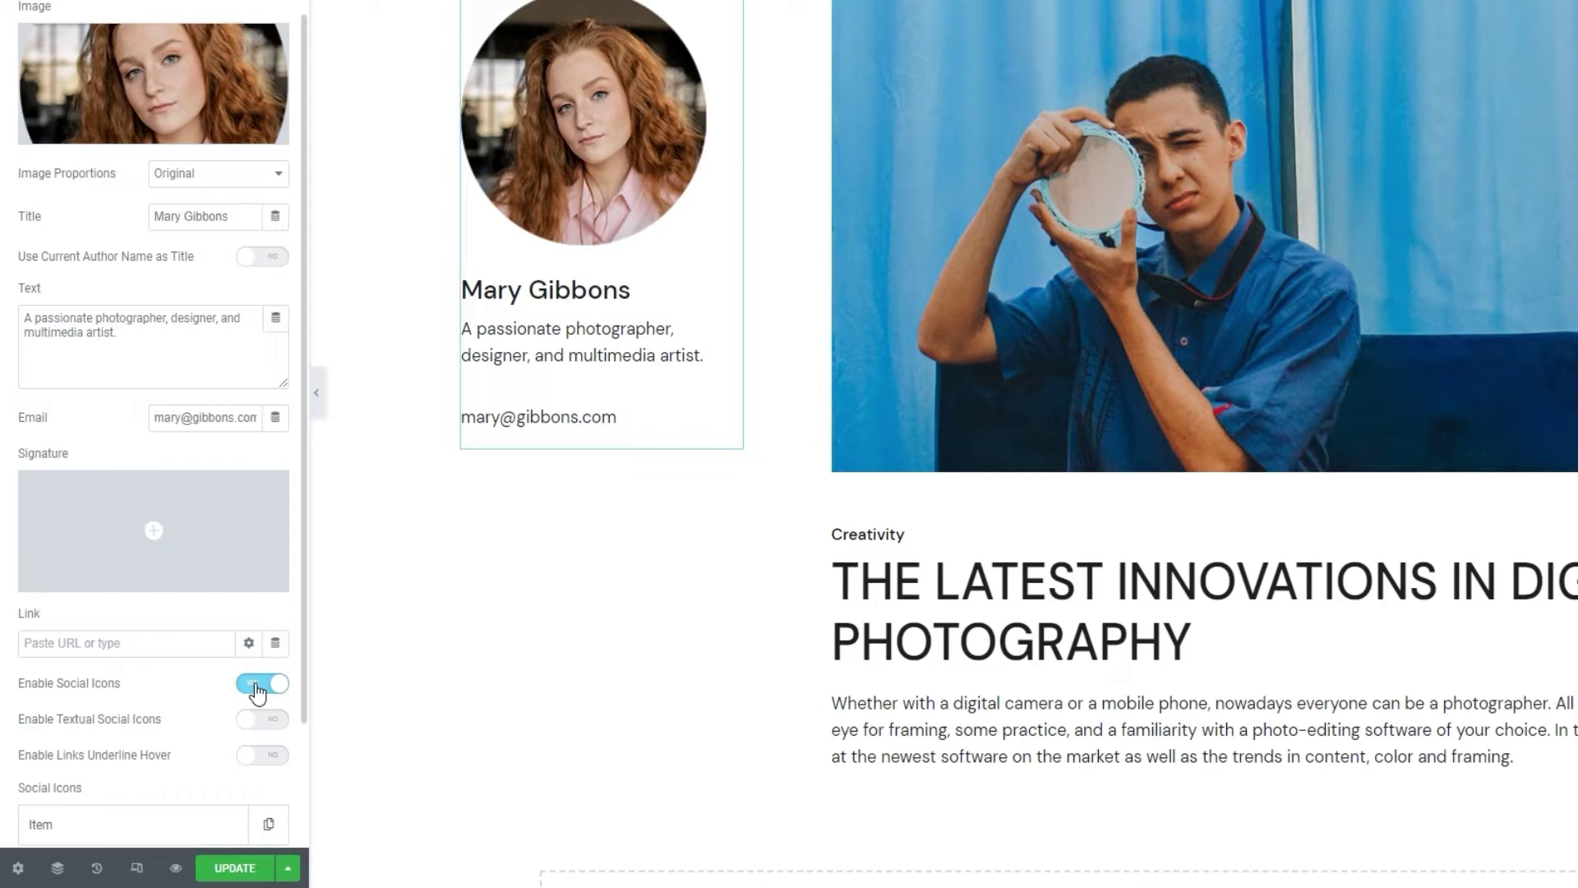
scroll(184, 669, "down", 1)
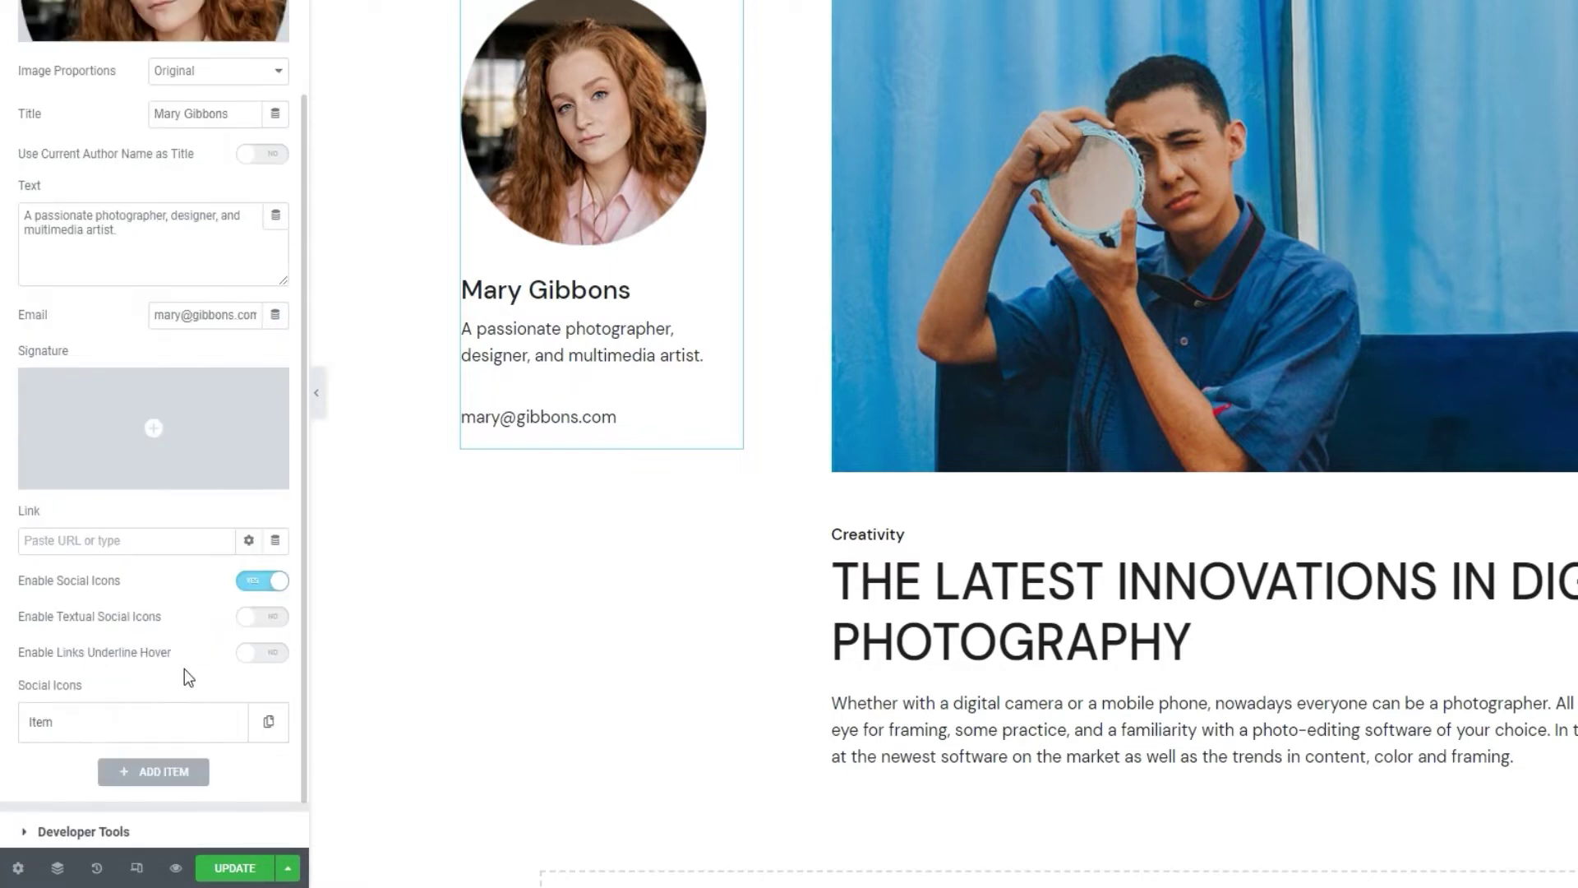
left_click(268, 625)
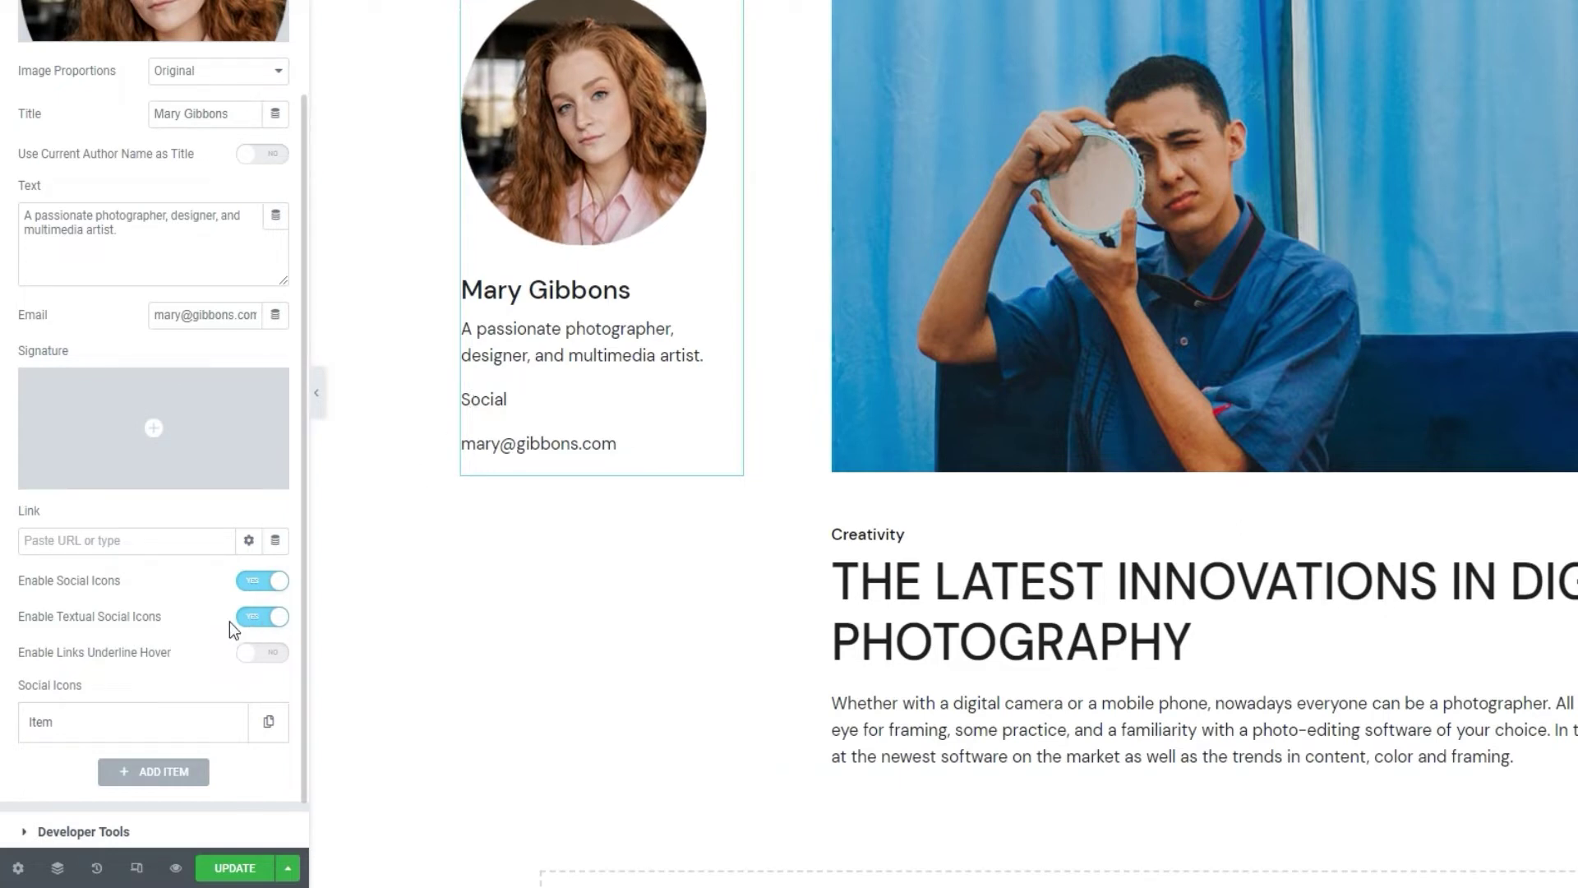
scroll(218, 624, "down", 1)
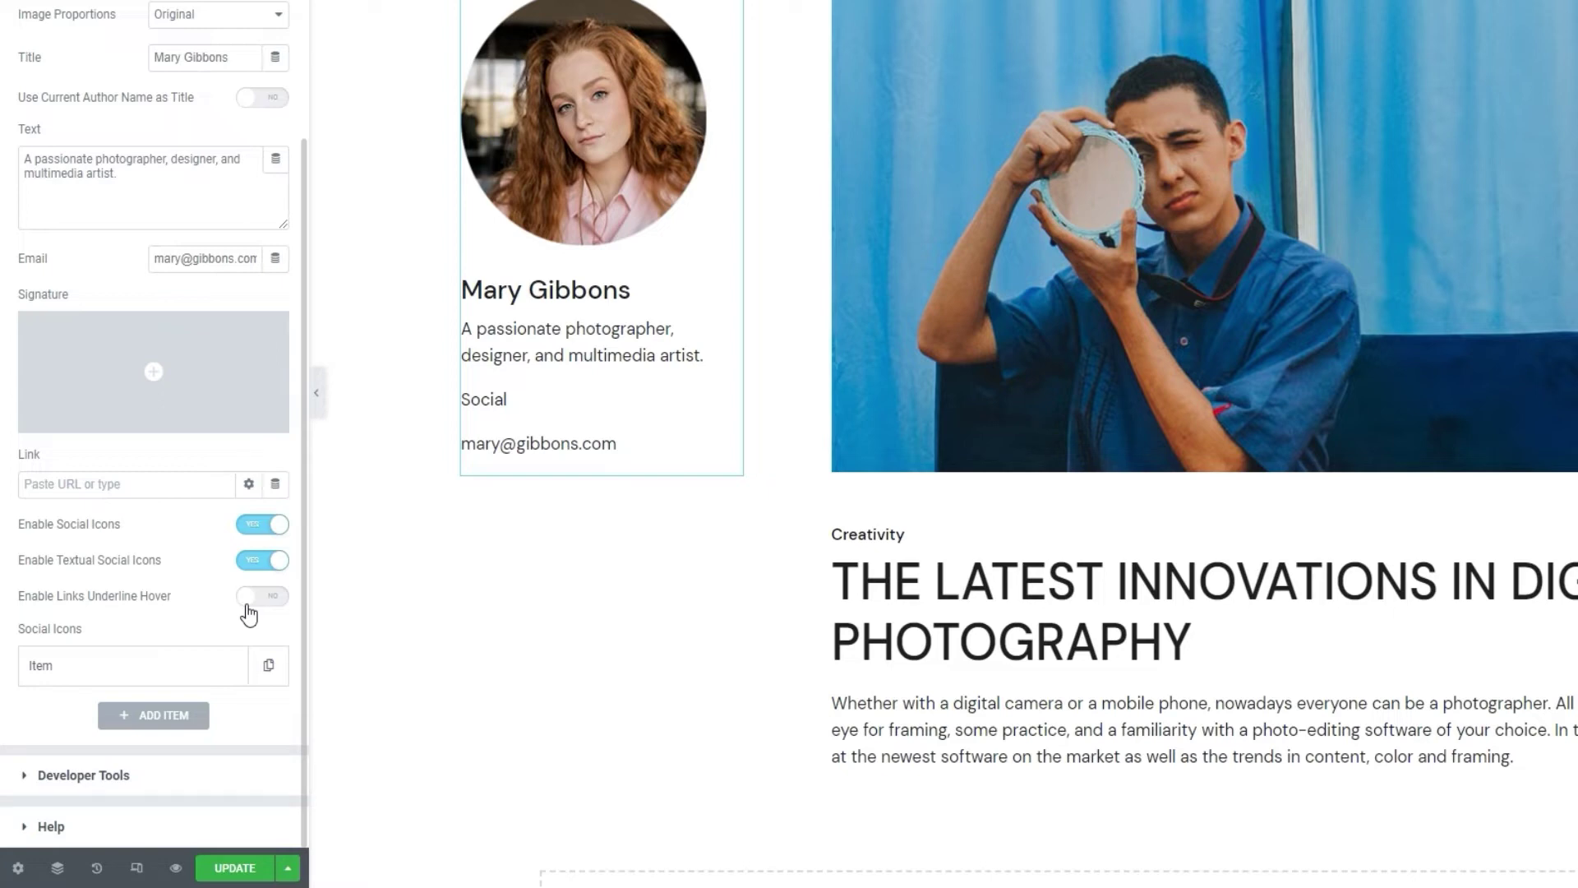
Change the social item's Icon Text from Social to Fb.
left_click(165, 668)
scroll(169, 585, "down", 3)
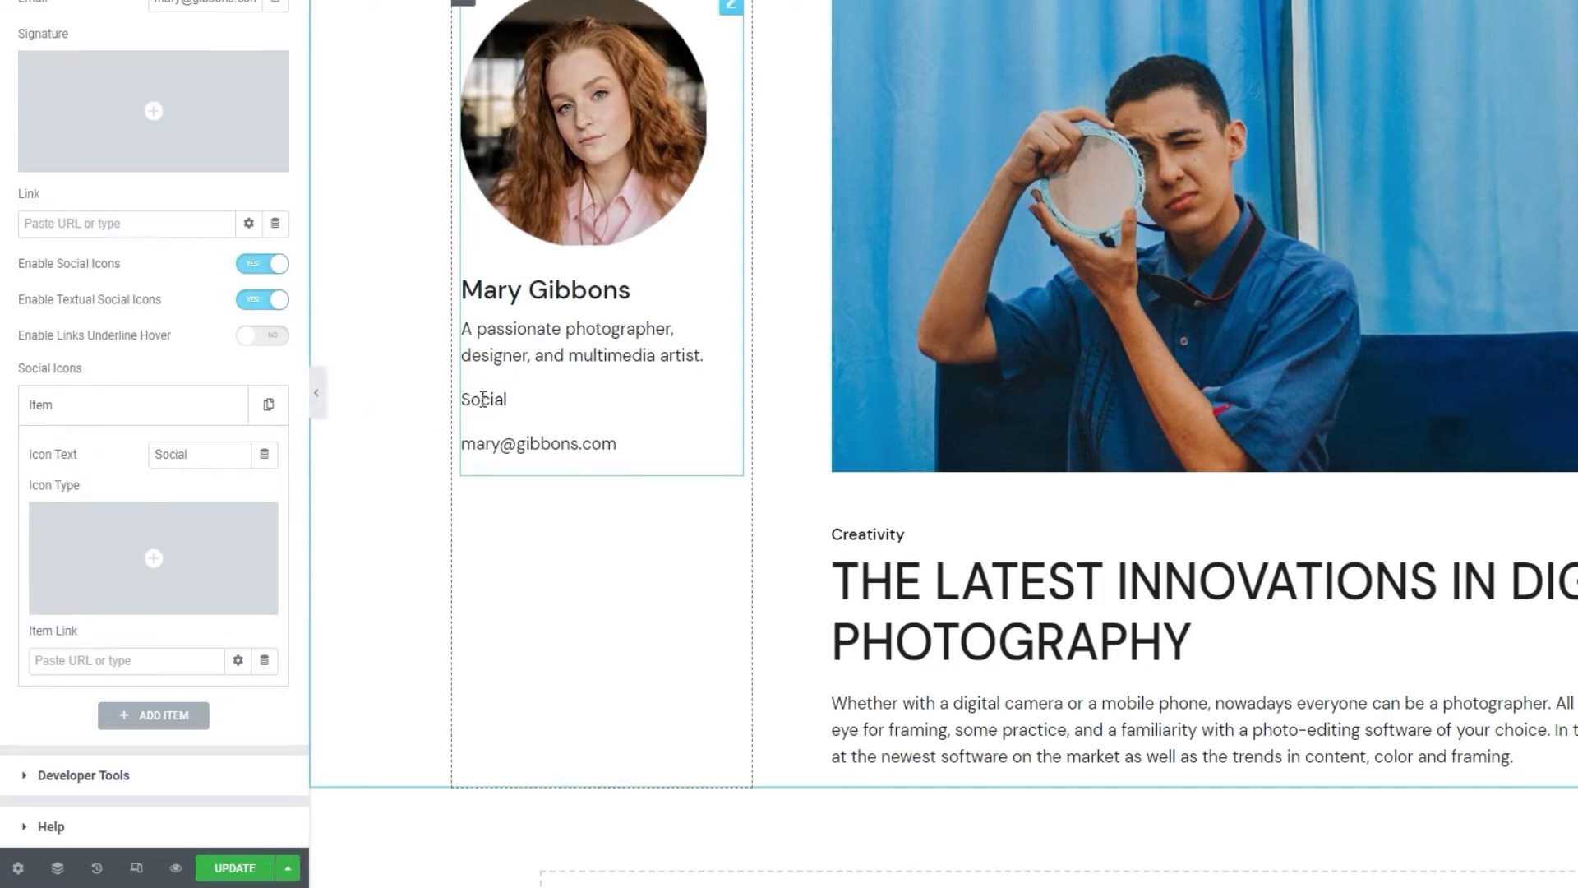
double_click(176, 457)
type("Fb")
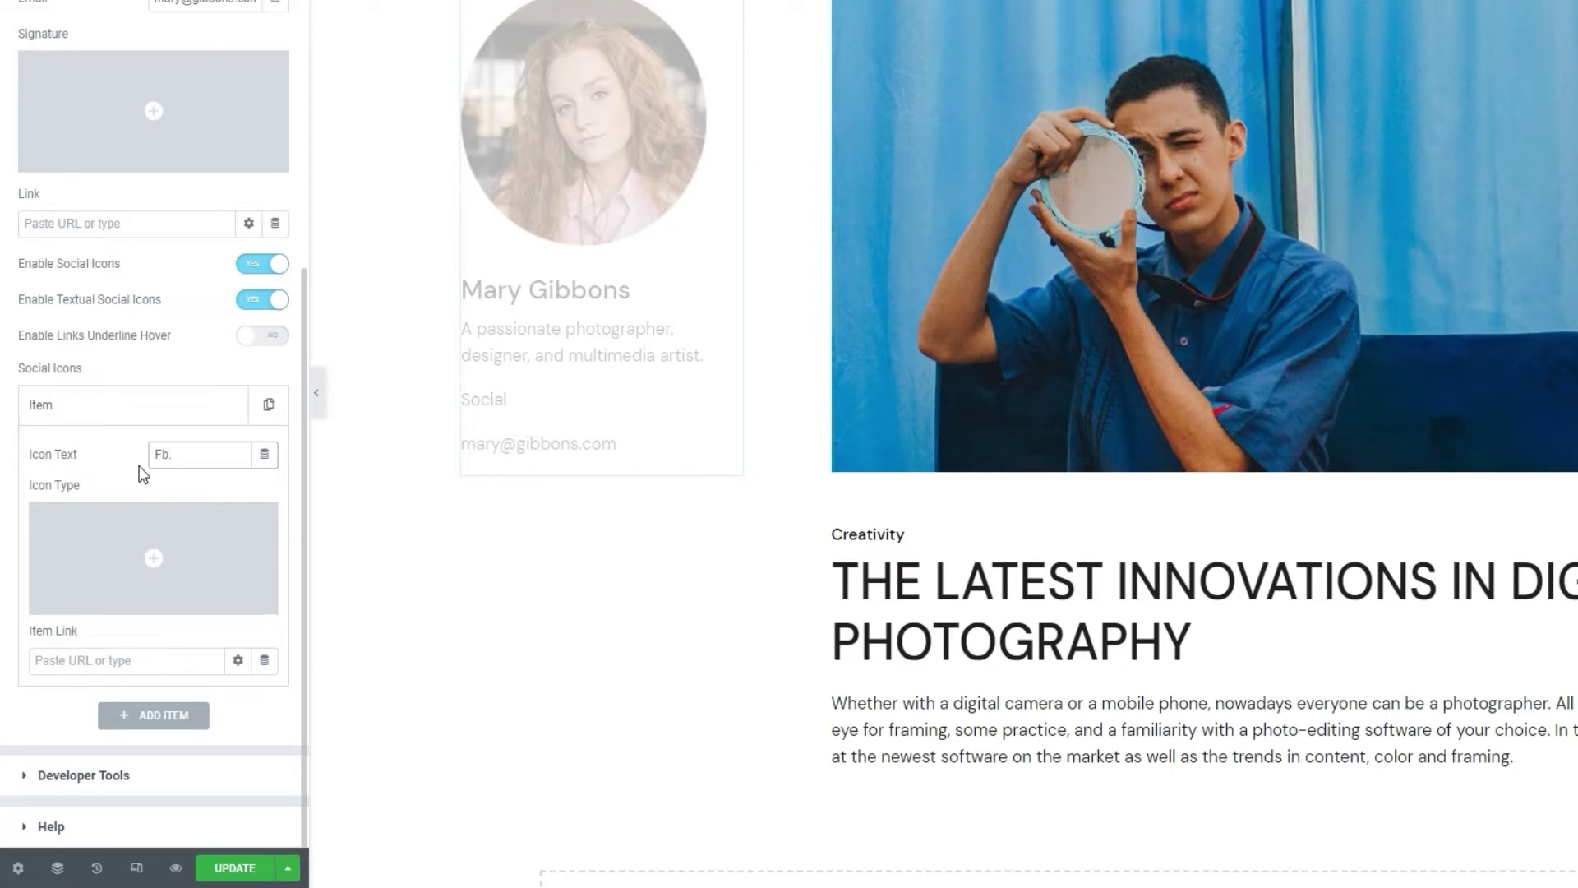
Set the social item's link to # and leave Links Underline Hover off.
left_click(99, 658)
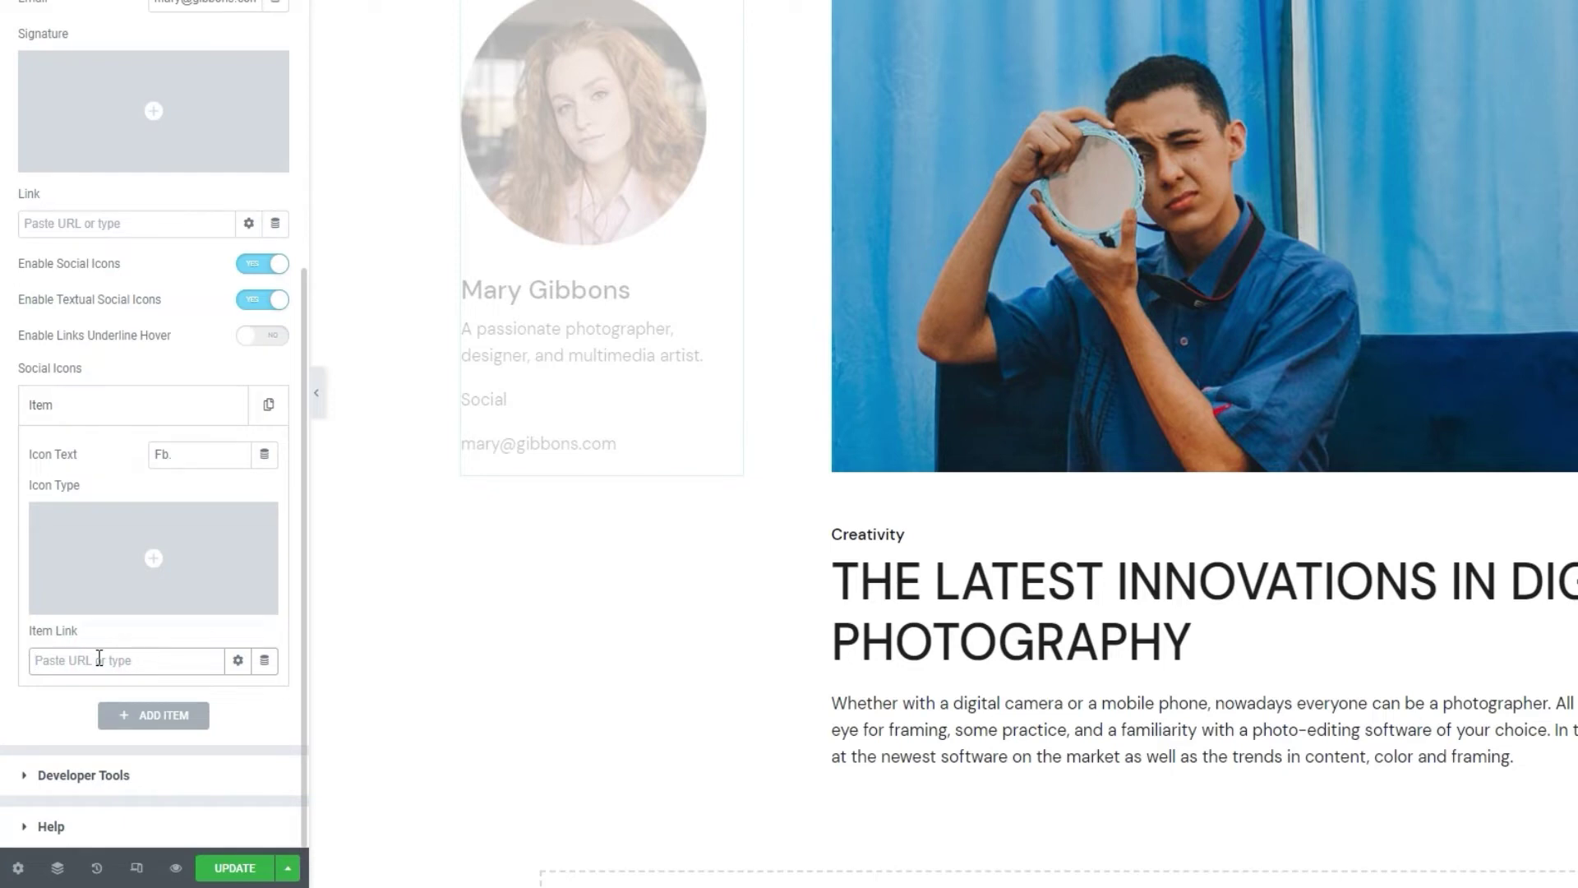
type("#")
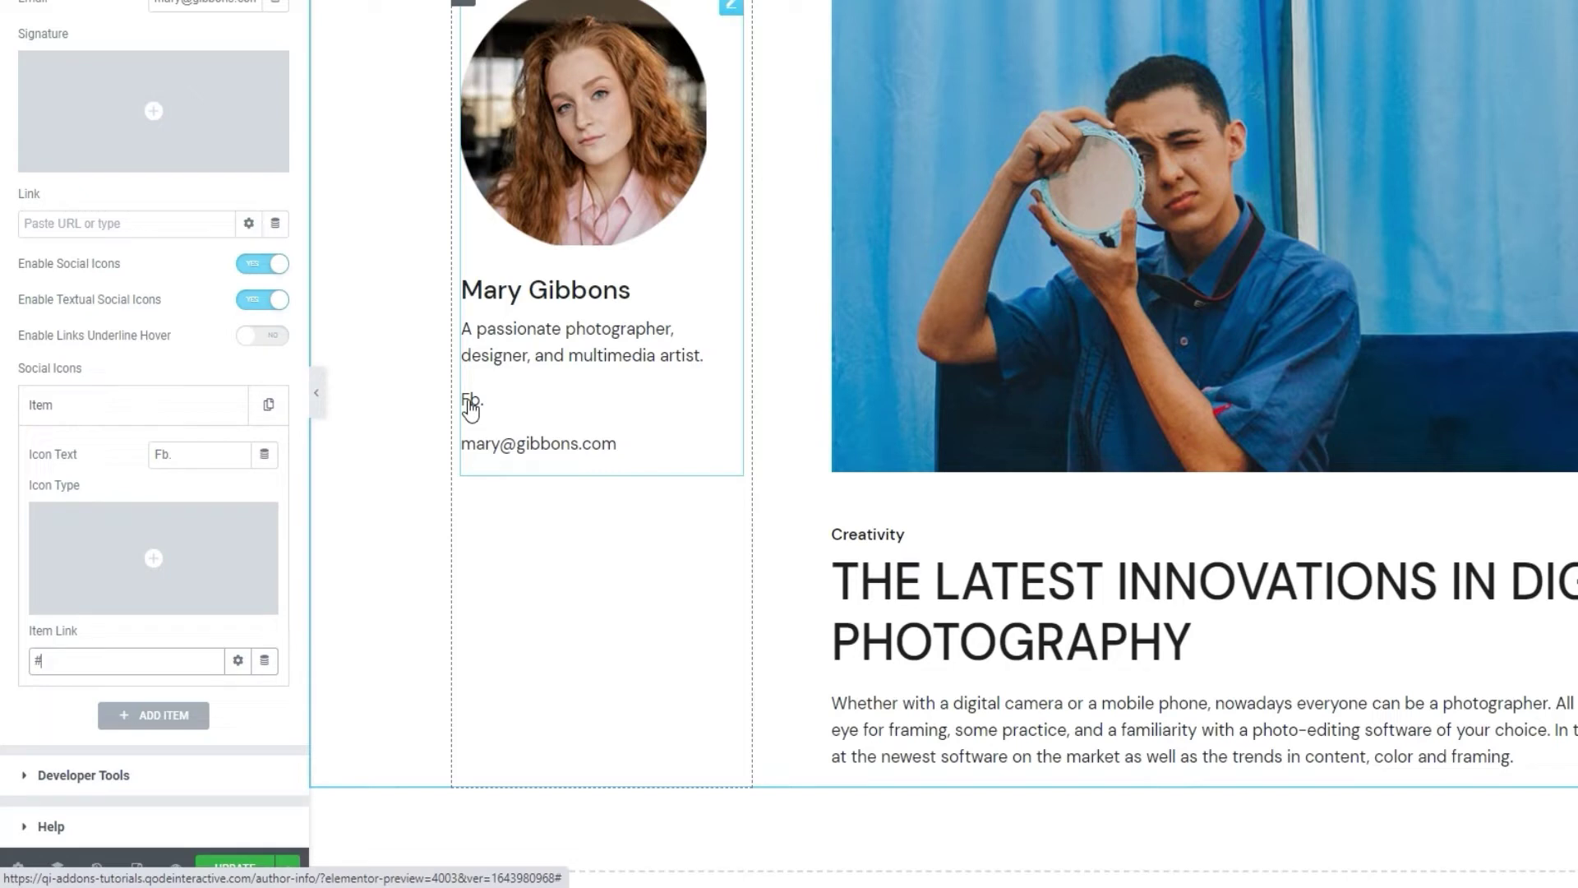
left_click(266, 339)
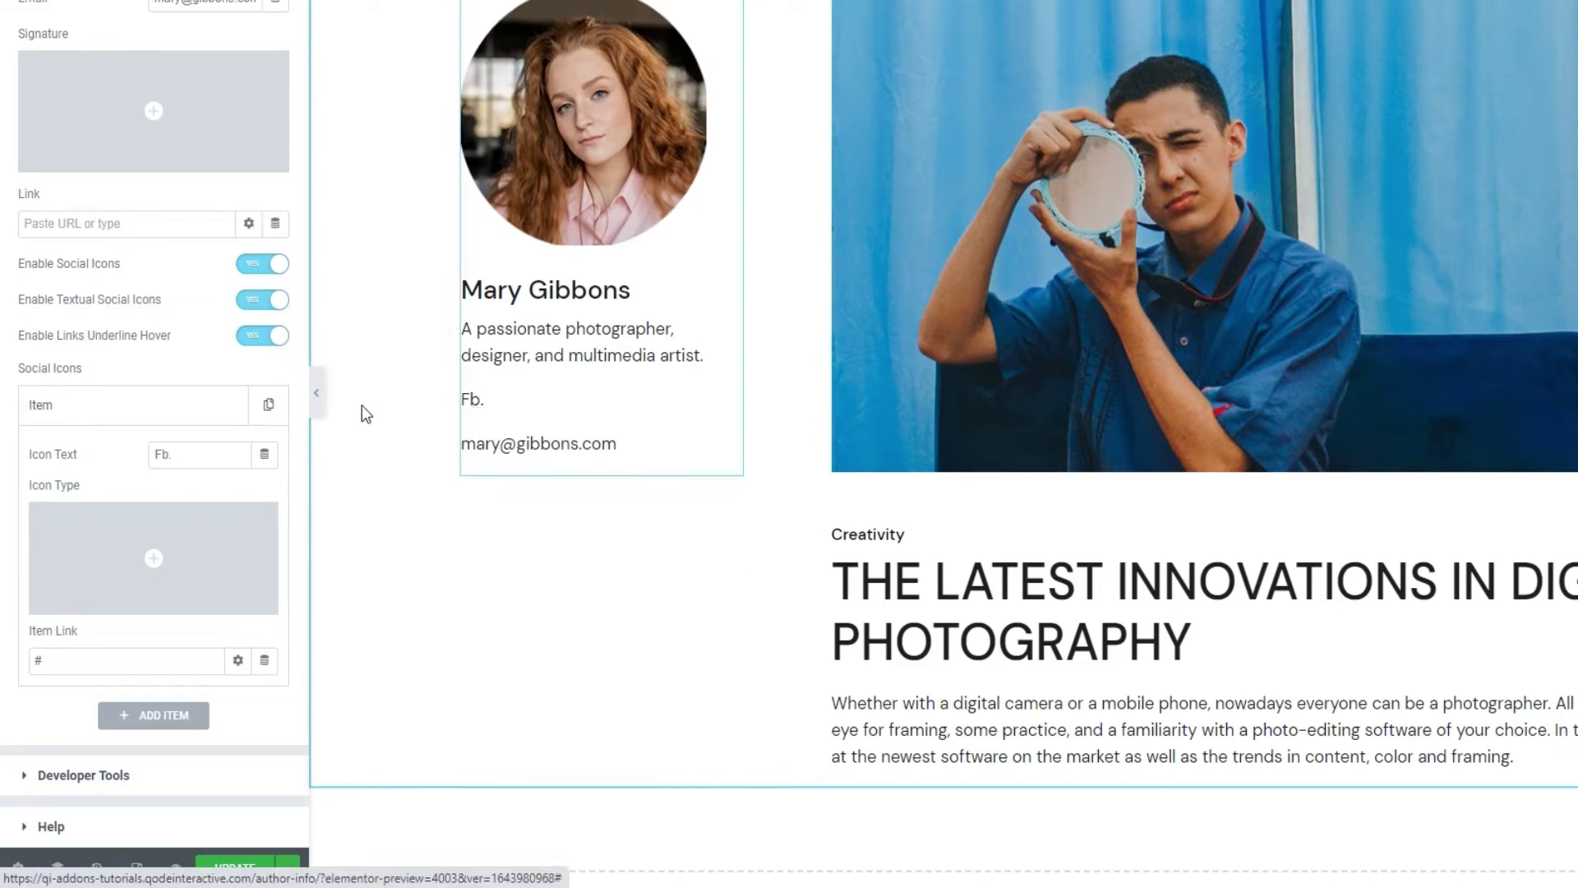
left_click(259, 339)
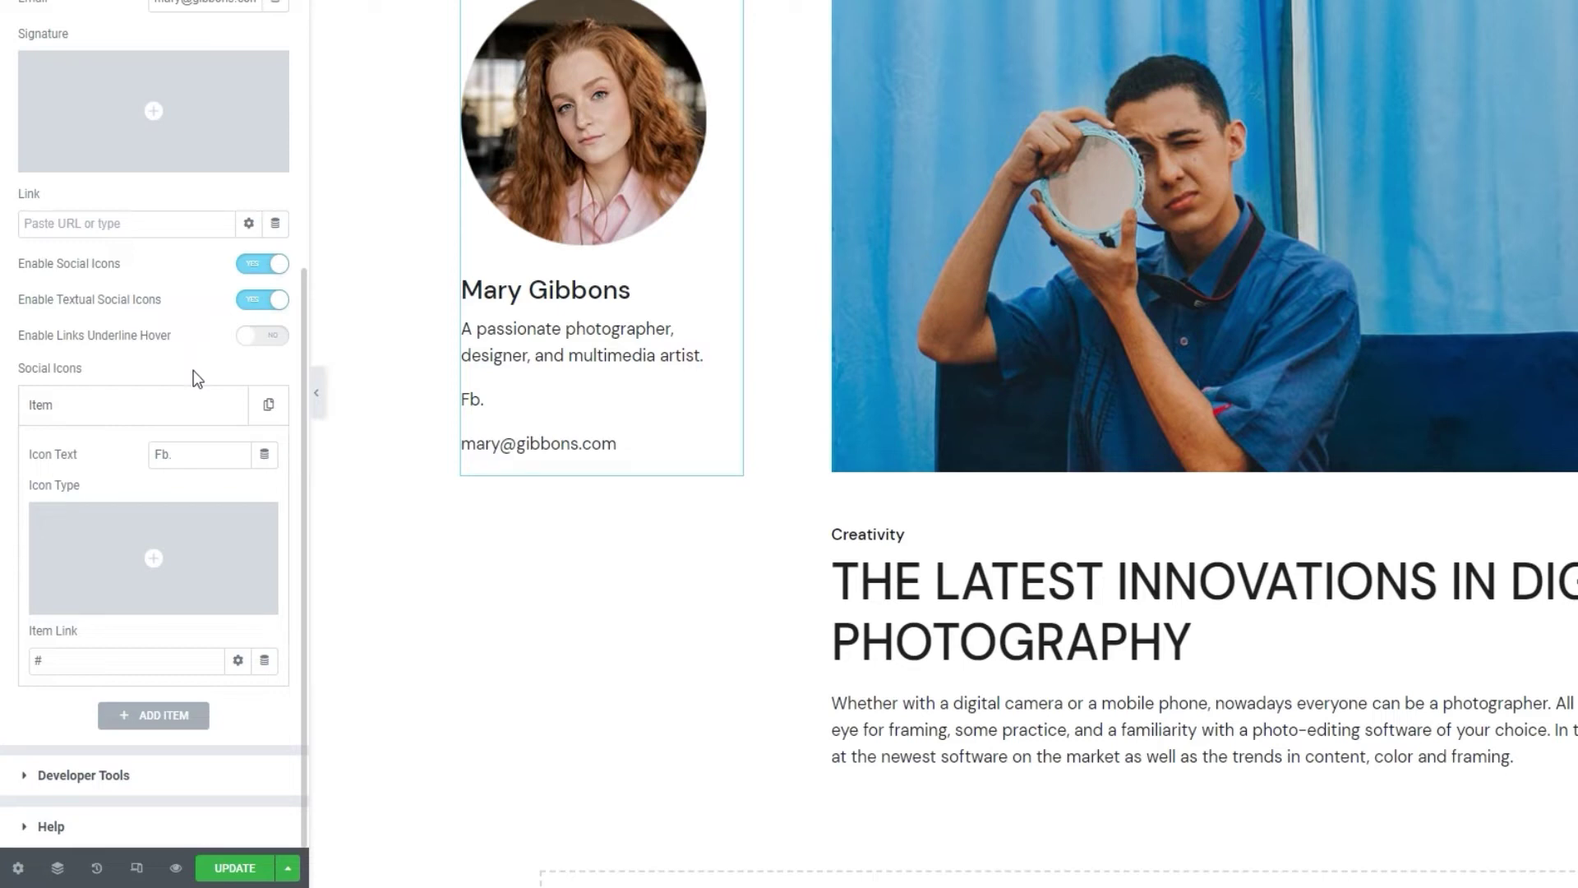
left_click(247, 311)
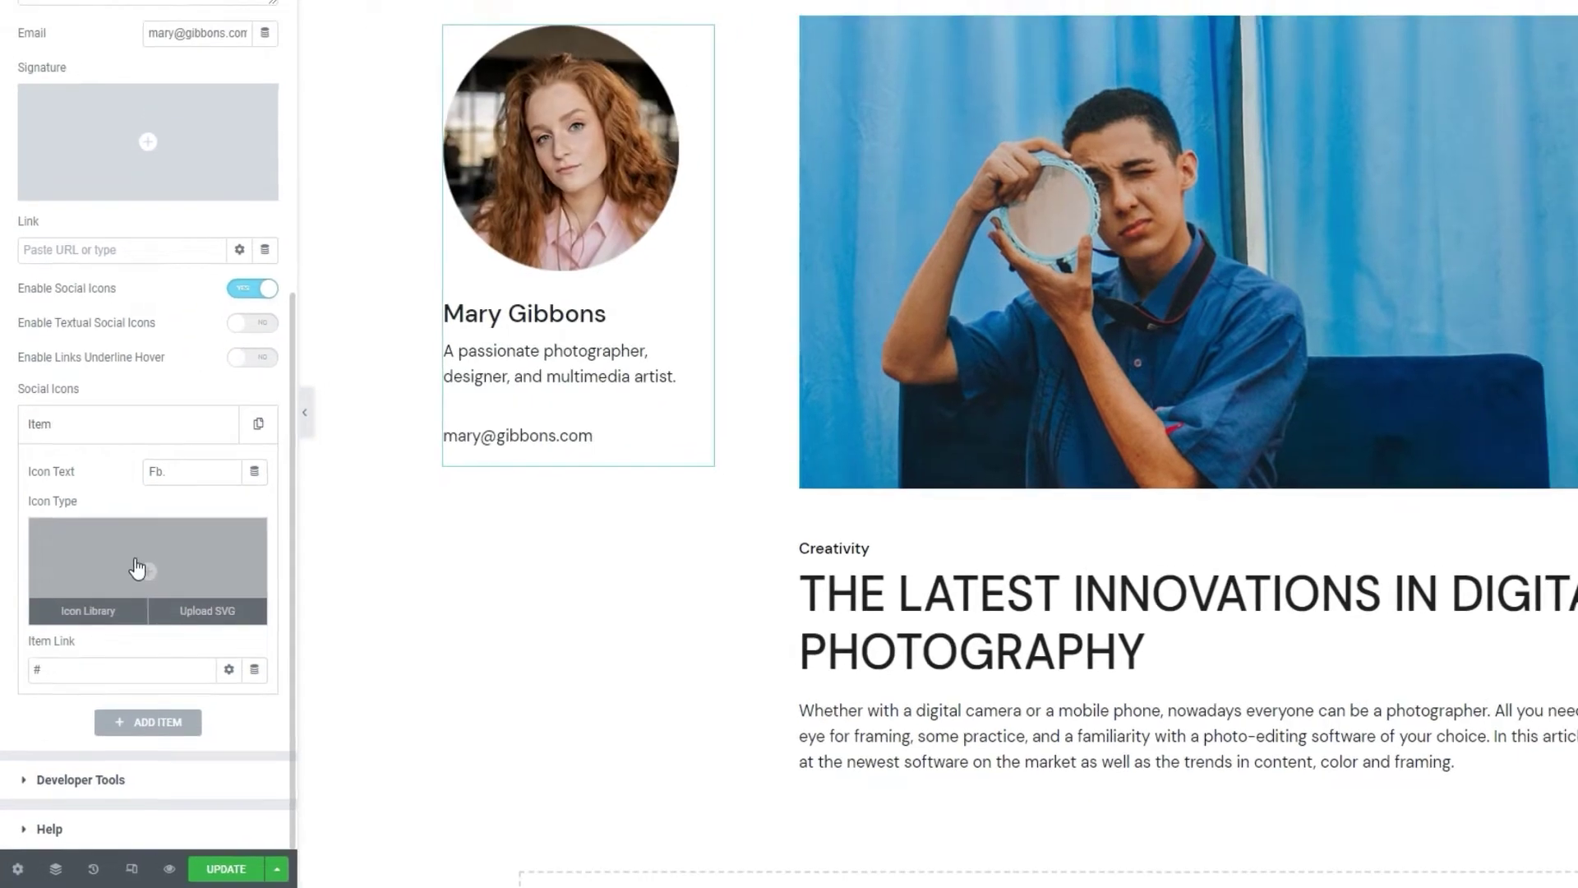
left_click(138, 544)
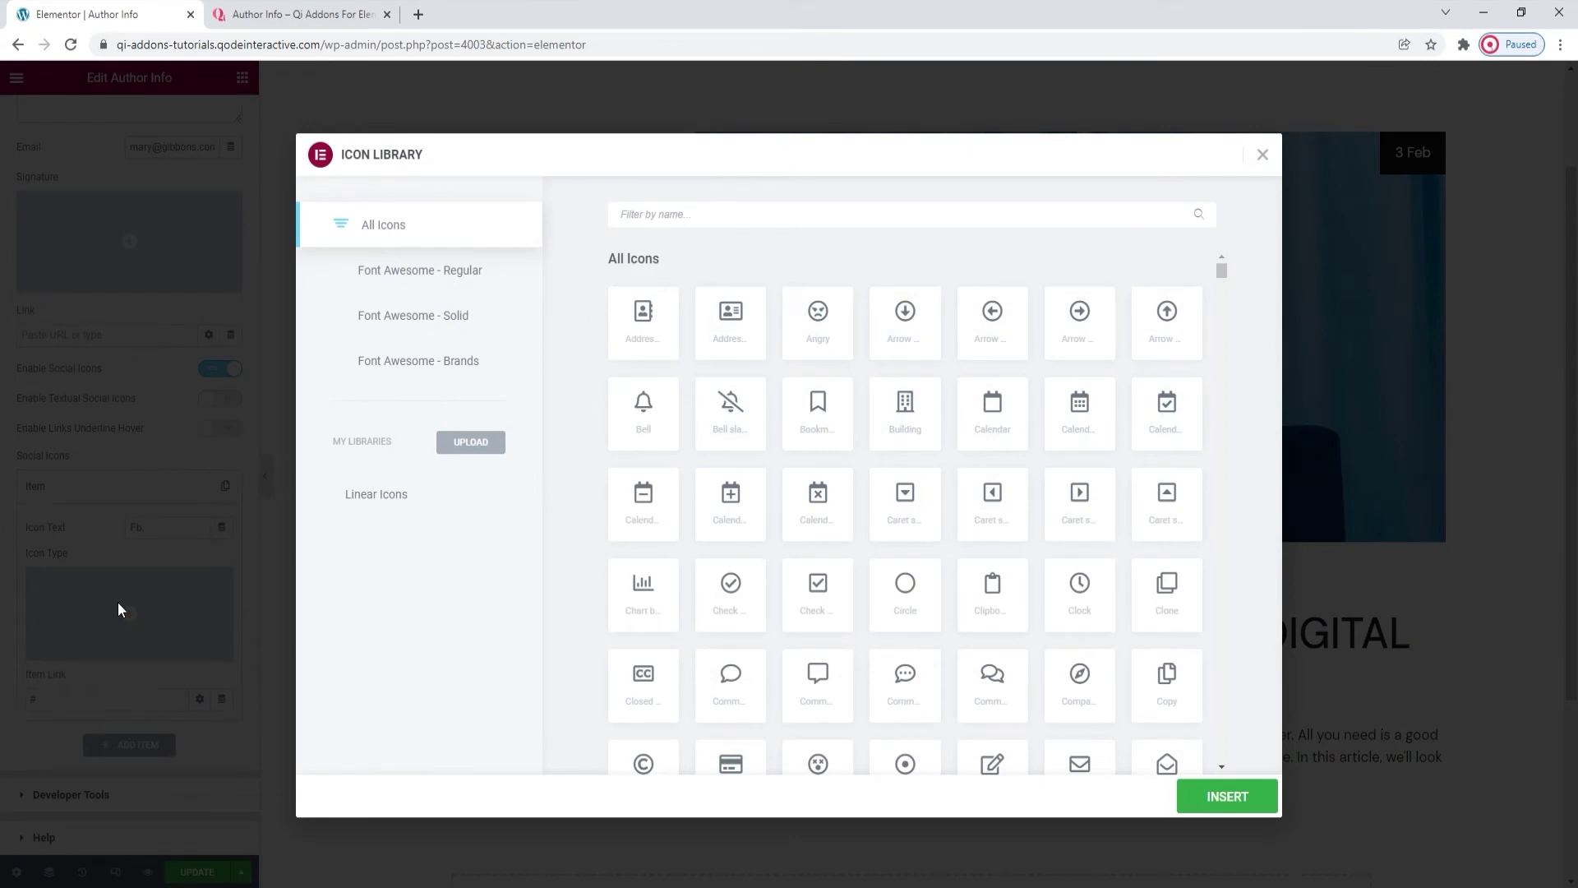
left_click(625, 214)
type("face")
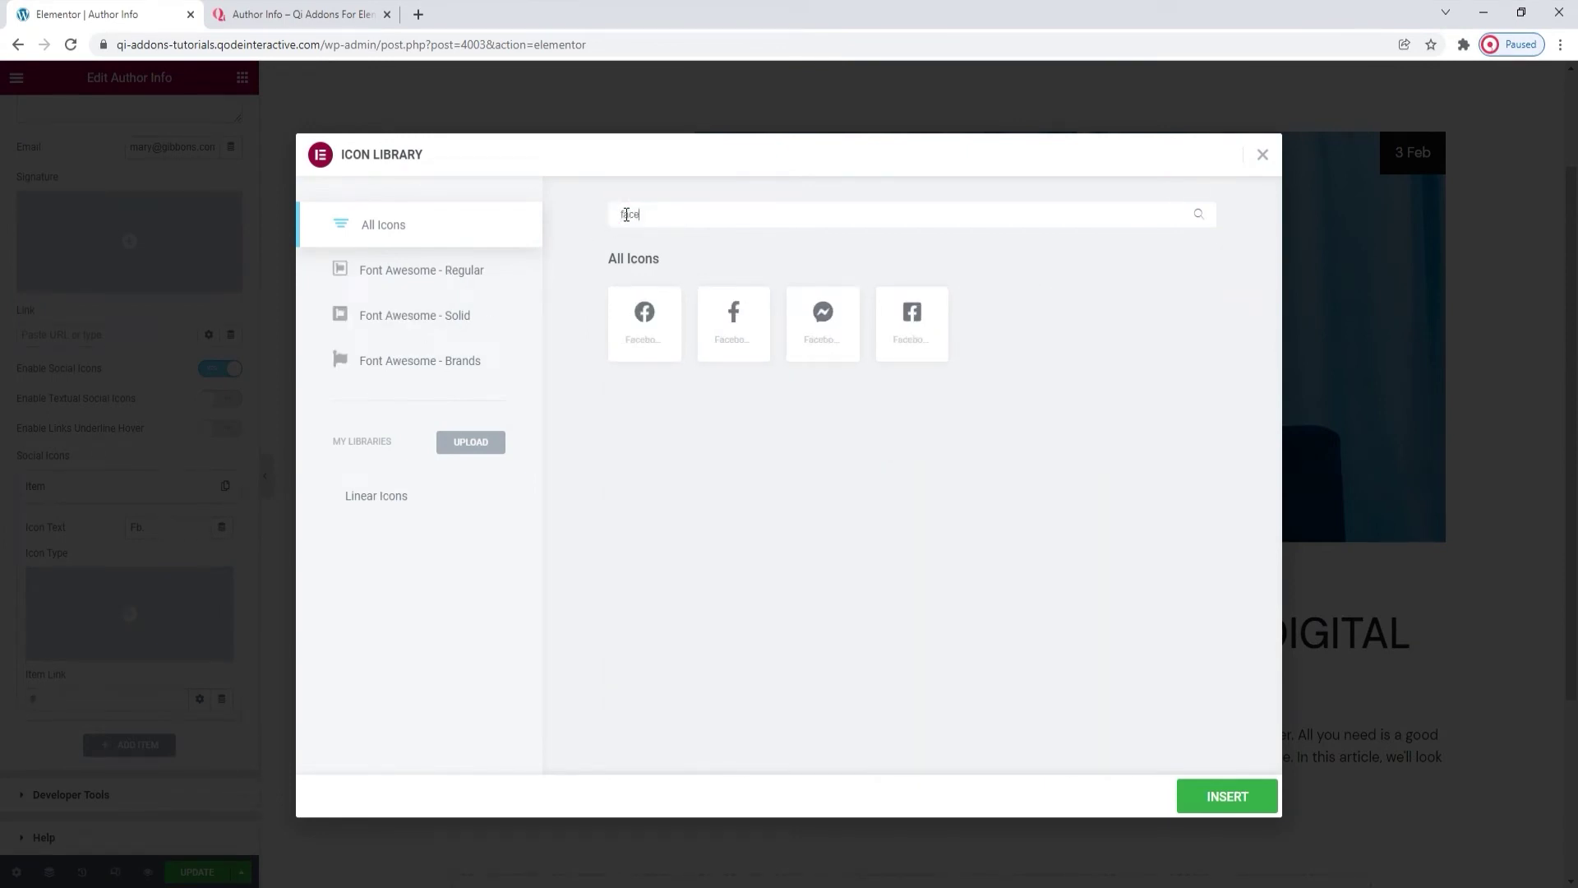
left_click(747, 328)
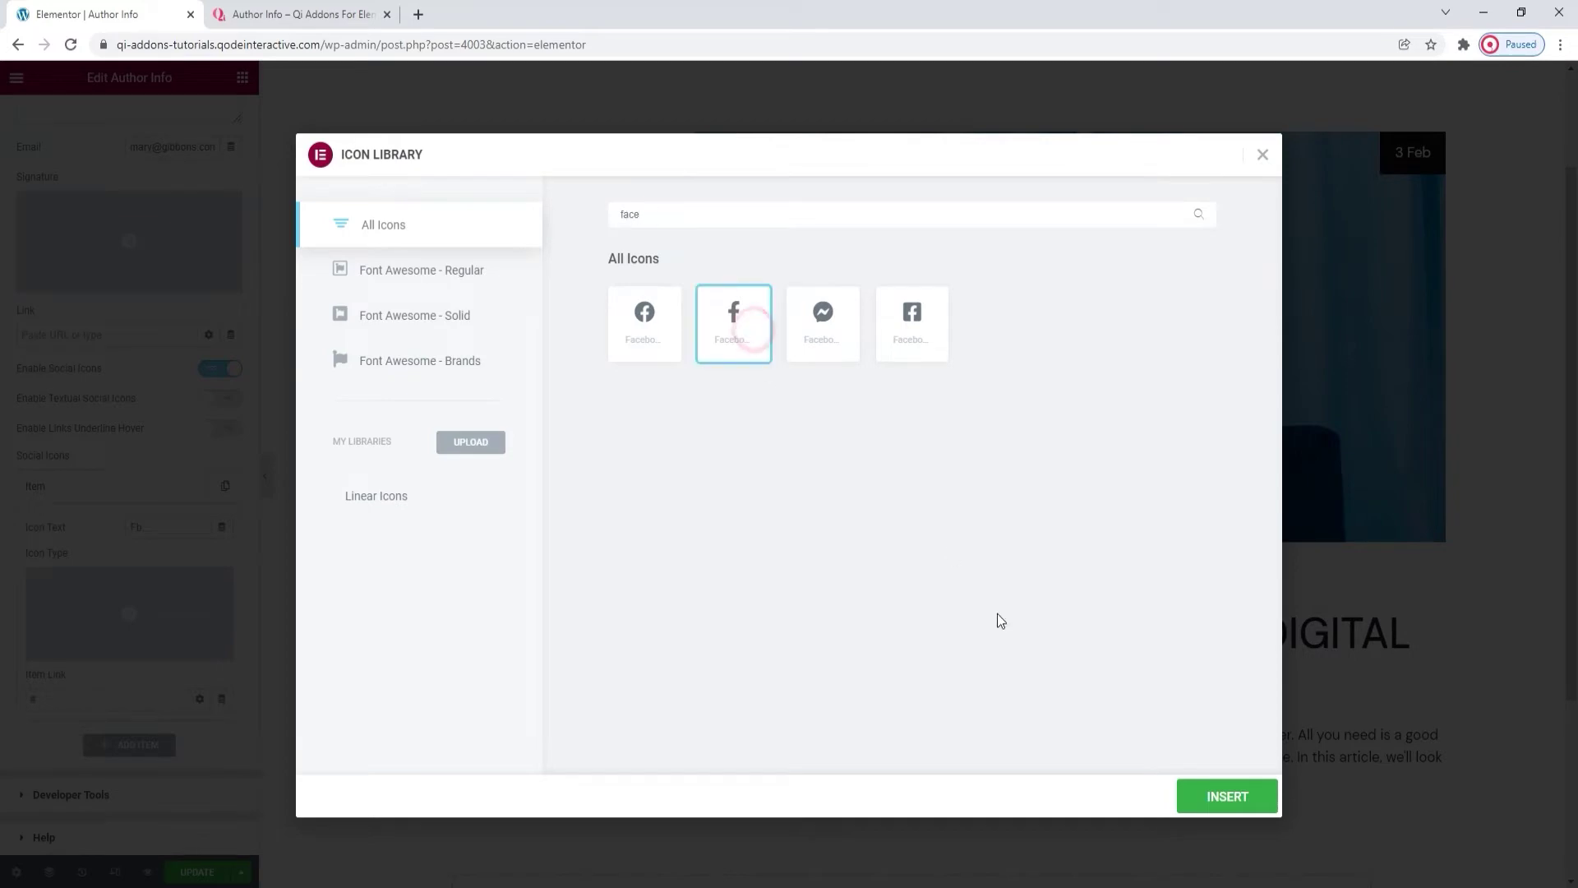
left_click(1198, 797)
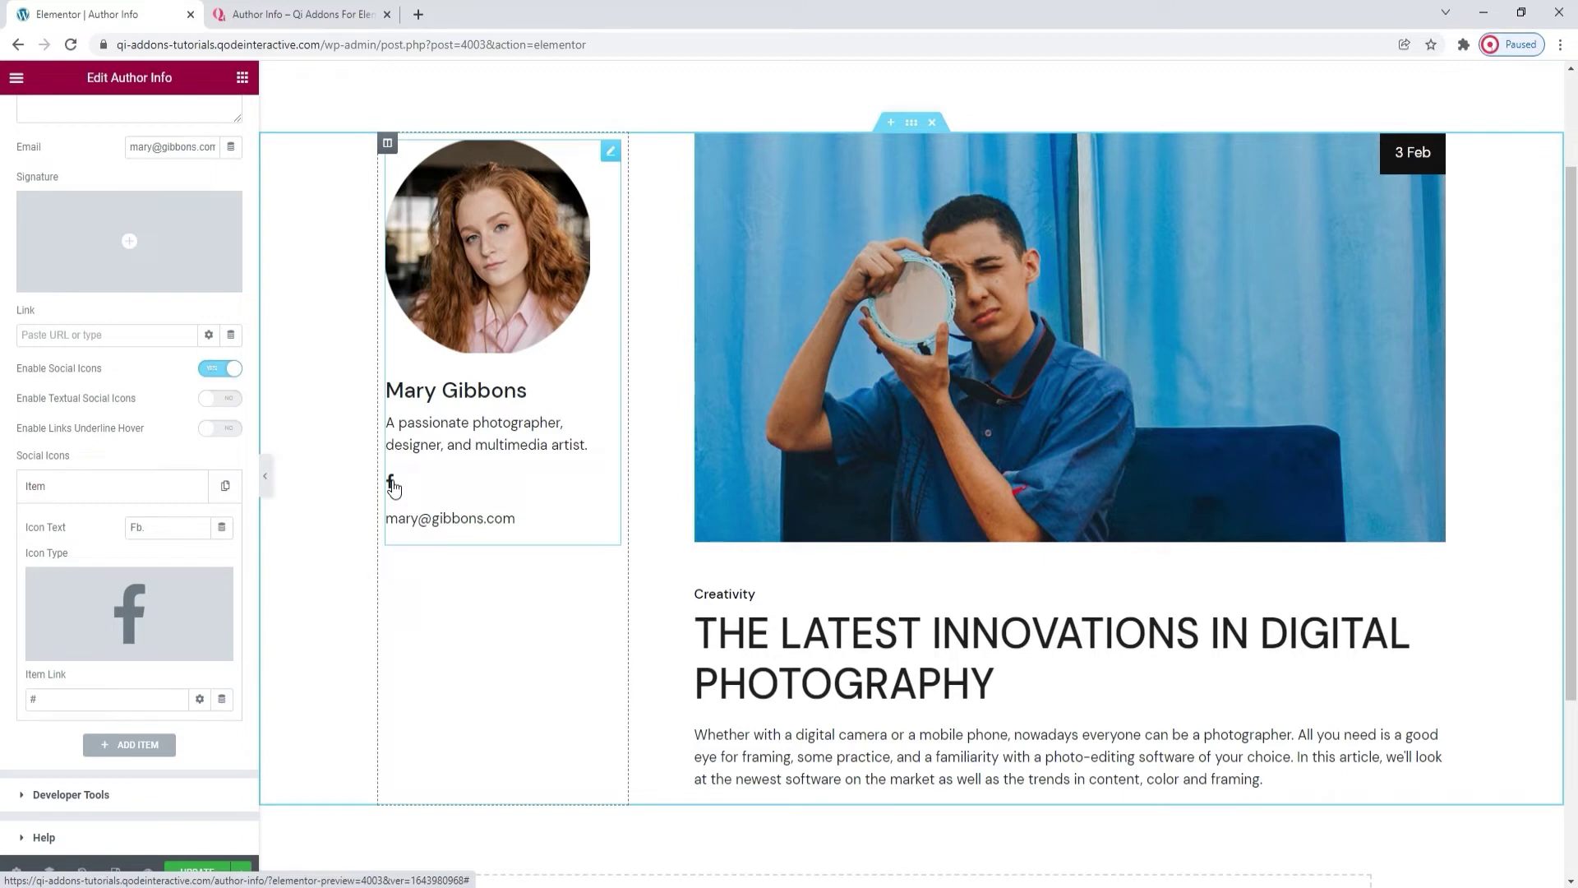
left_click(215, 582)
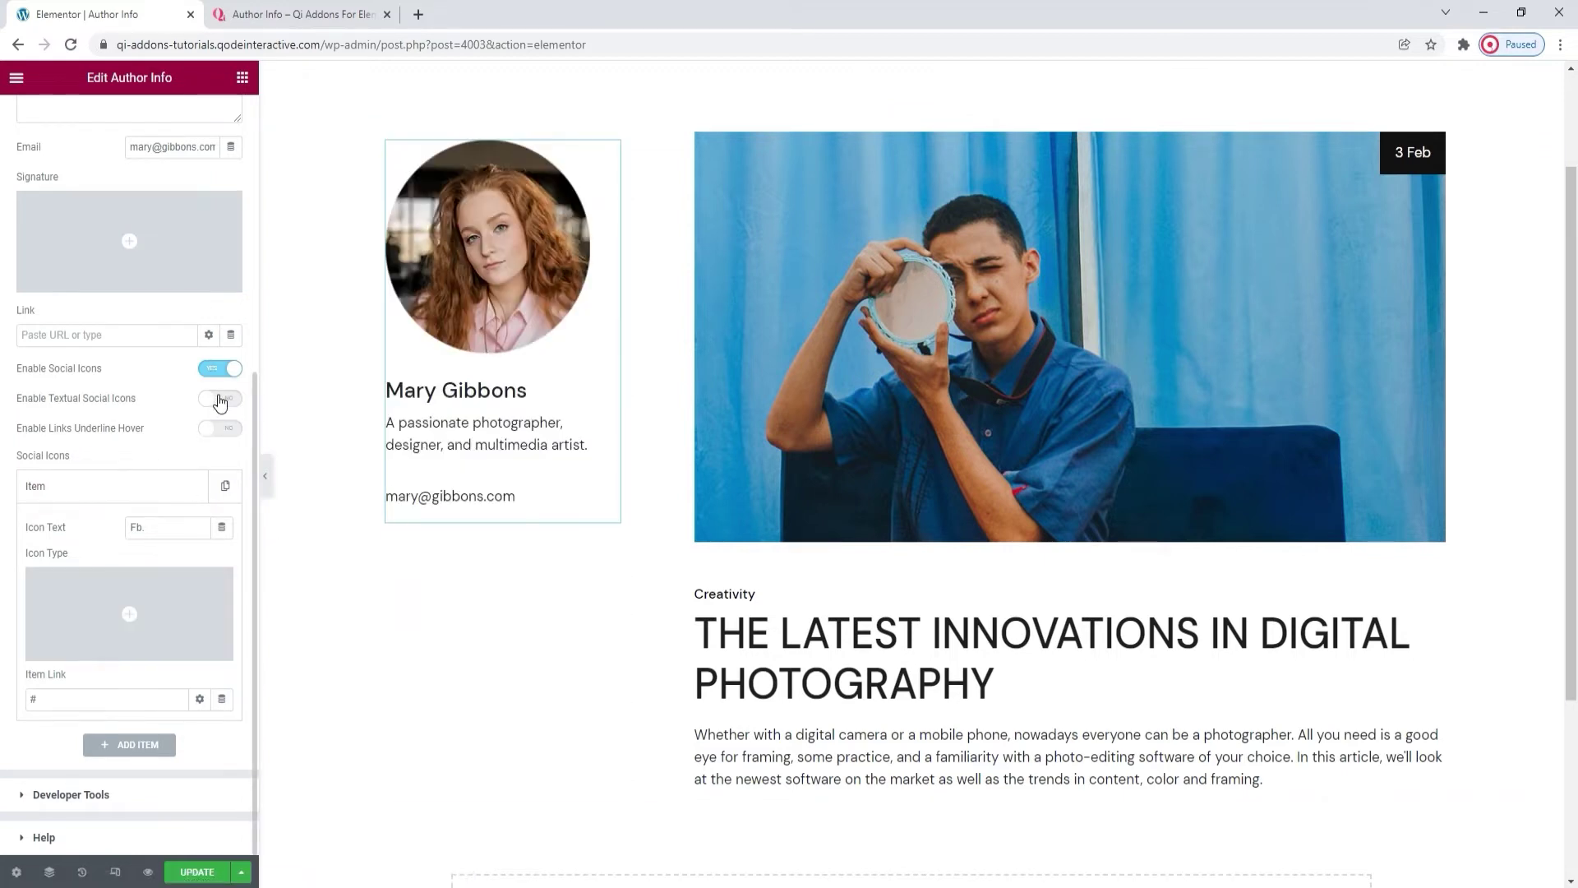
left_click(219, 399)
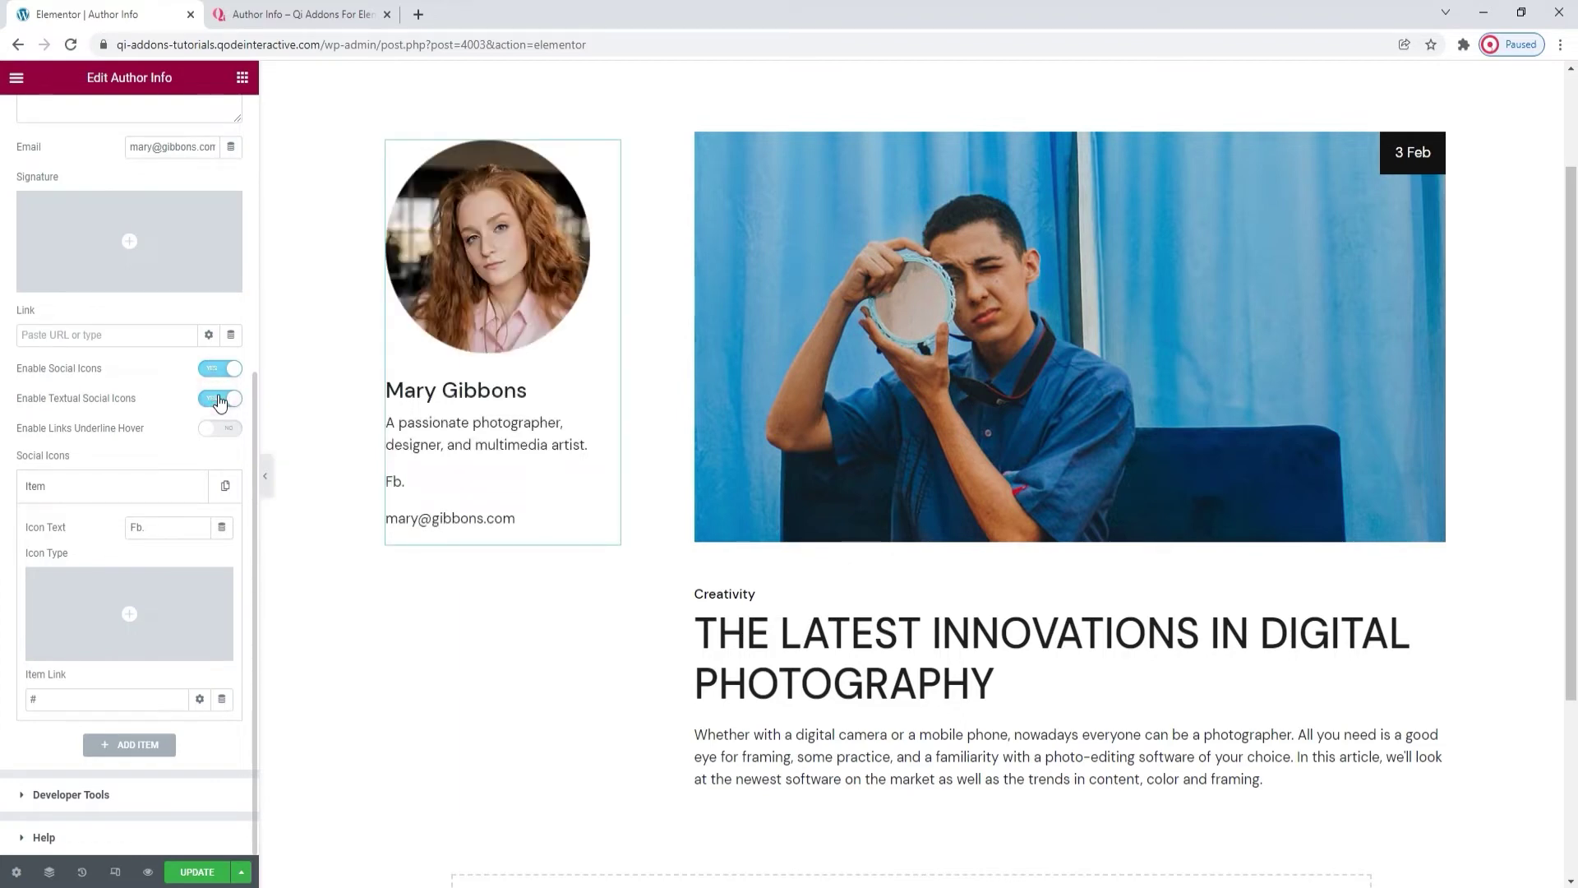
left_click(132, 493)
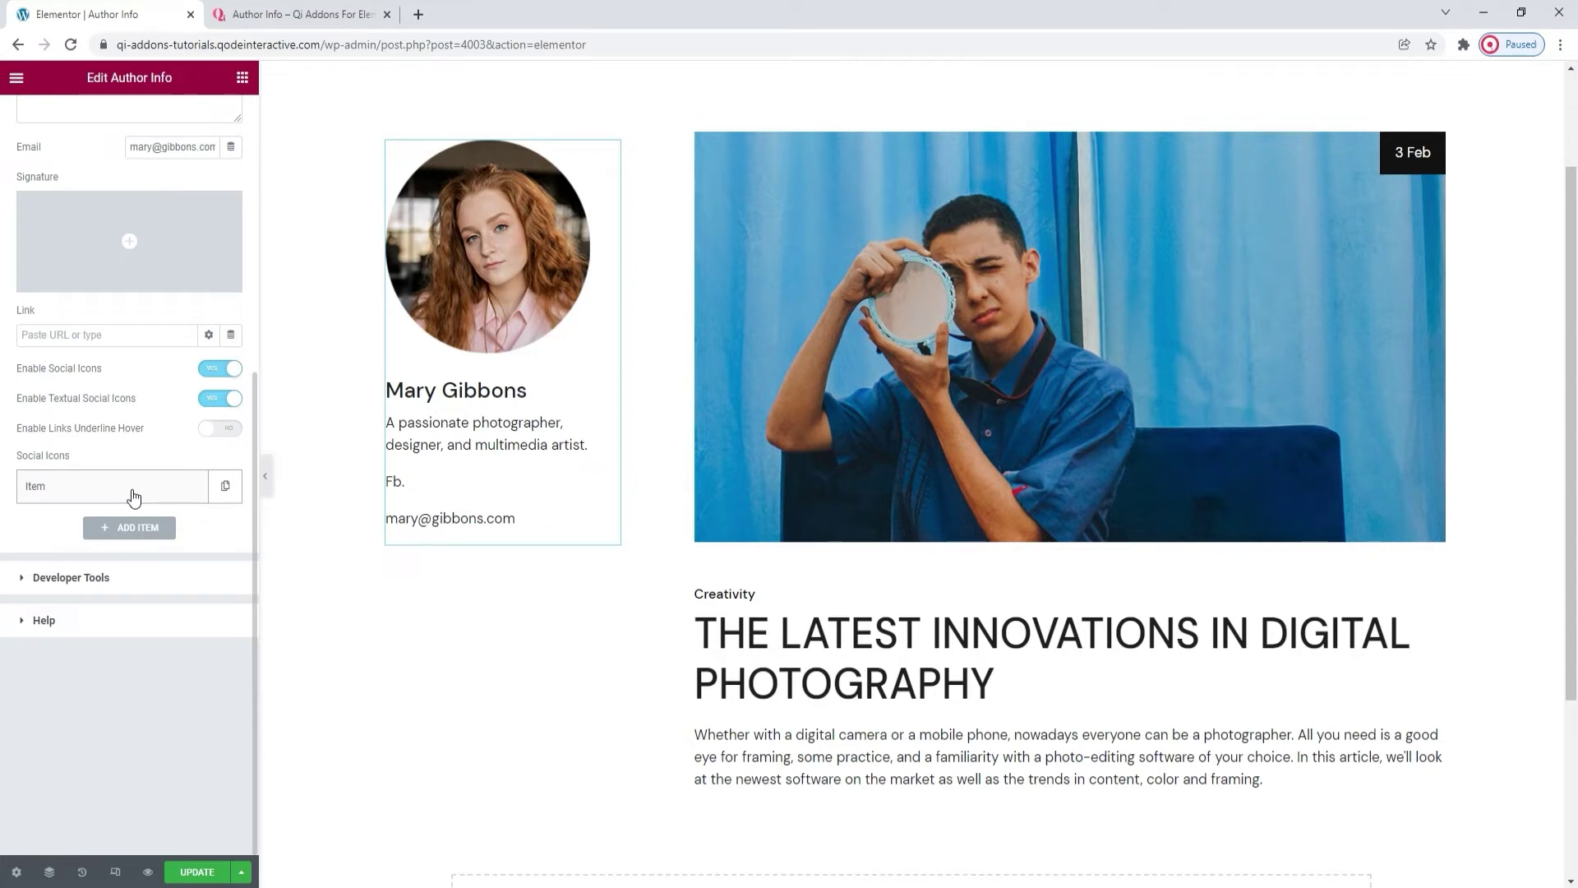
Add Tw., In. and Sp. text social items after Fb., then expand Developer Tools.
left_click(132, 527)
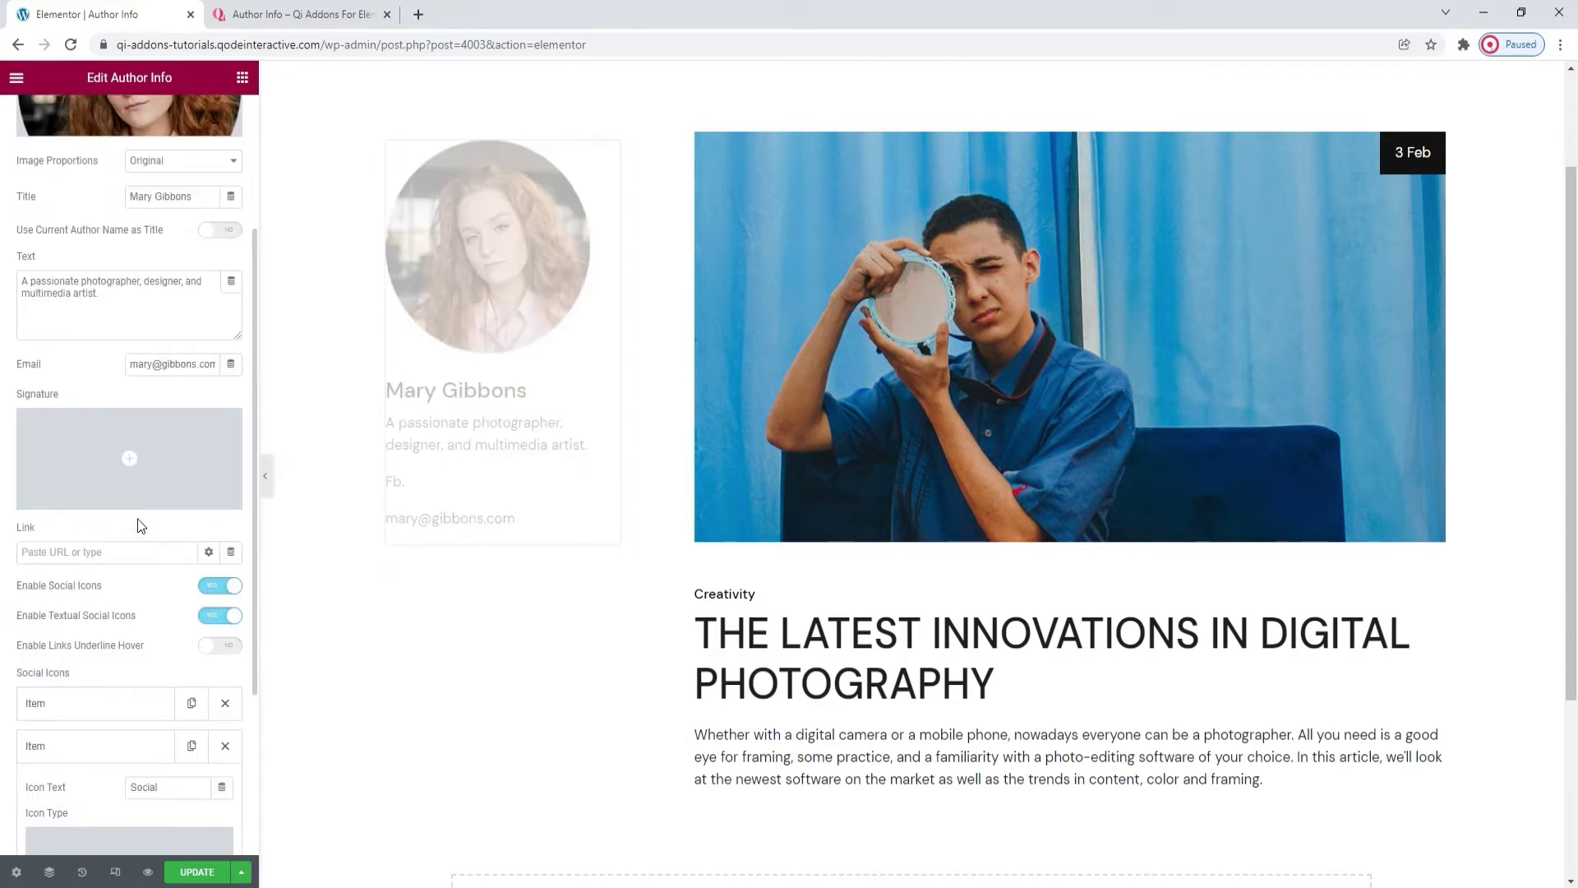
scroll(140, 527, "down", 3)
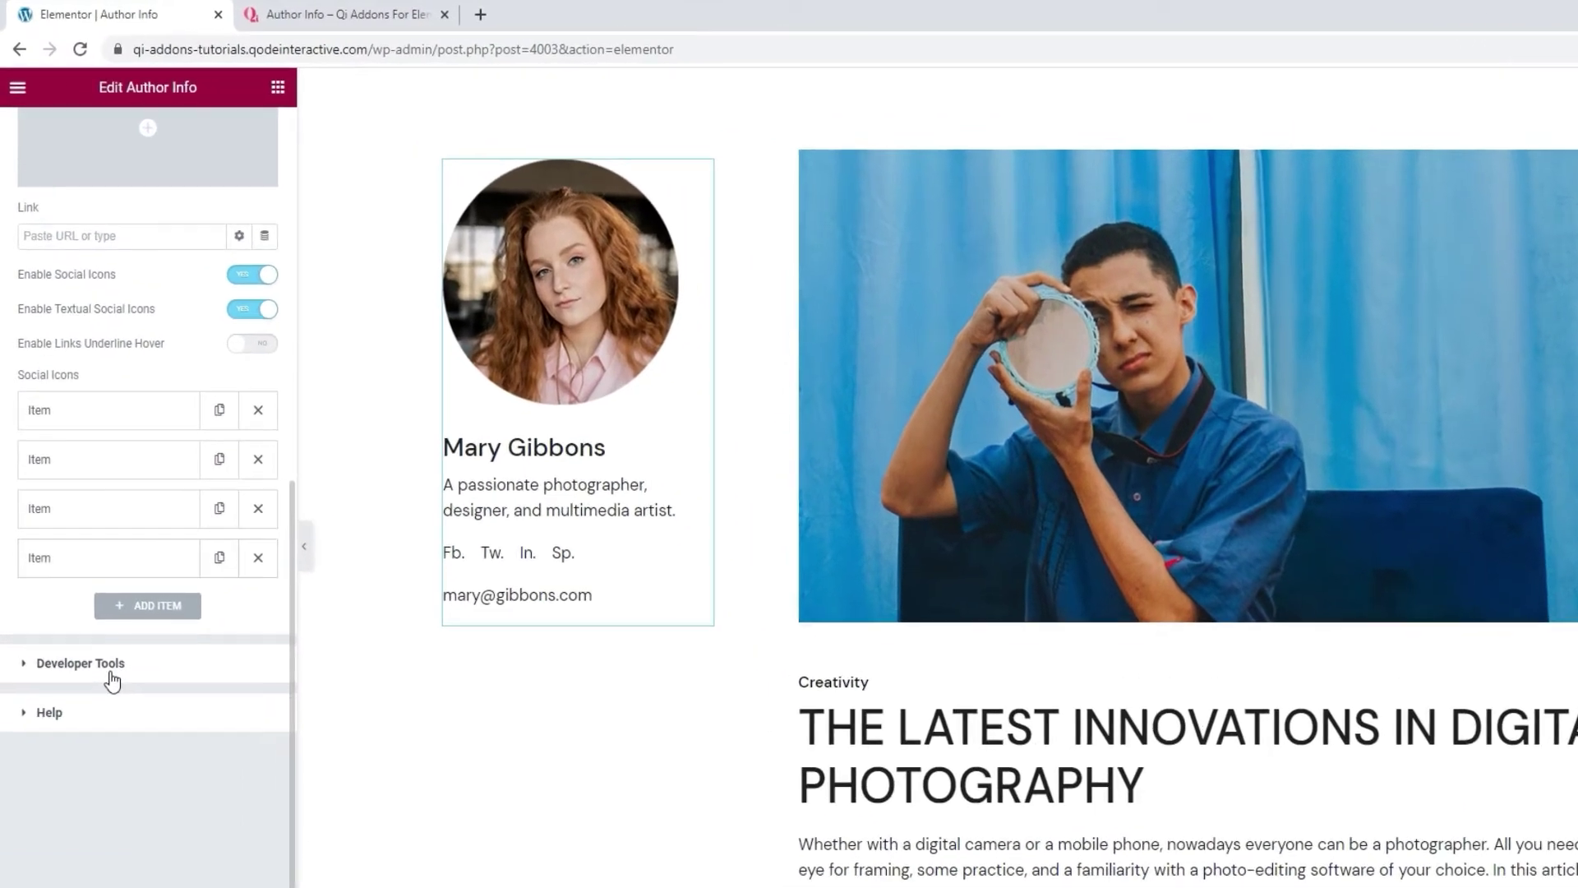
left_click(83, 578)
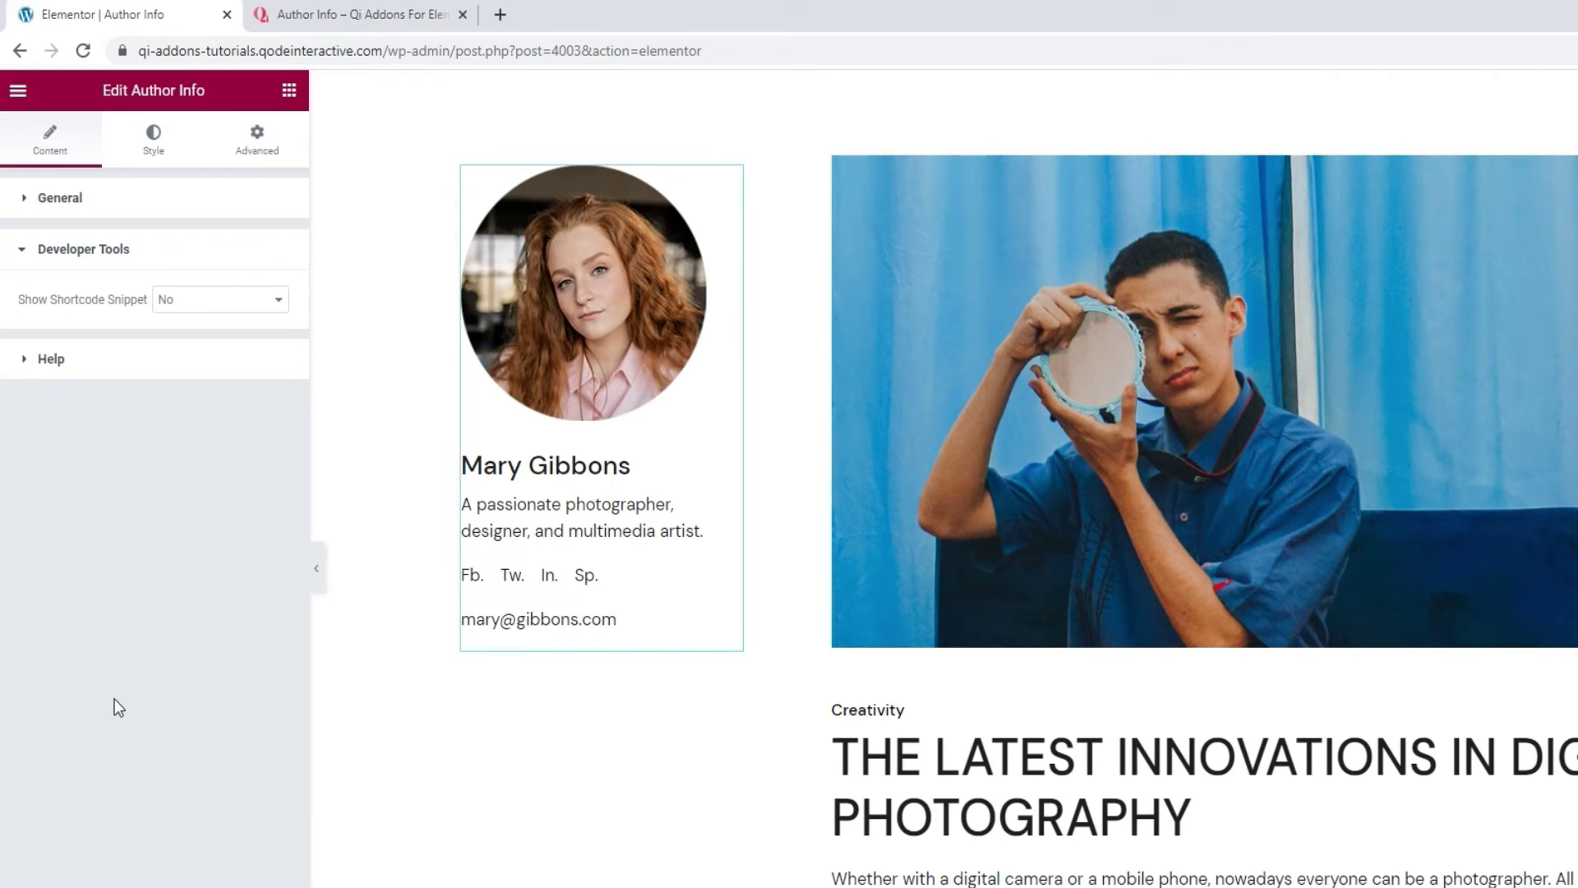
Set Show Shortcode Snippet to No and expand the widget's Help section.
left_click(194, 303)
left_click(200, 333)
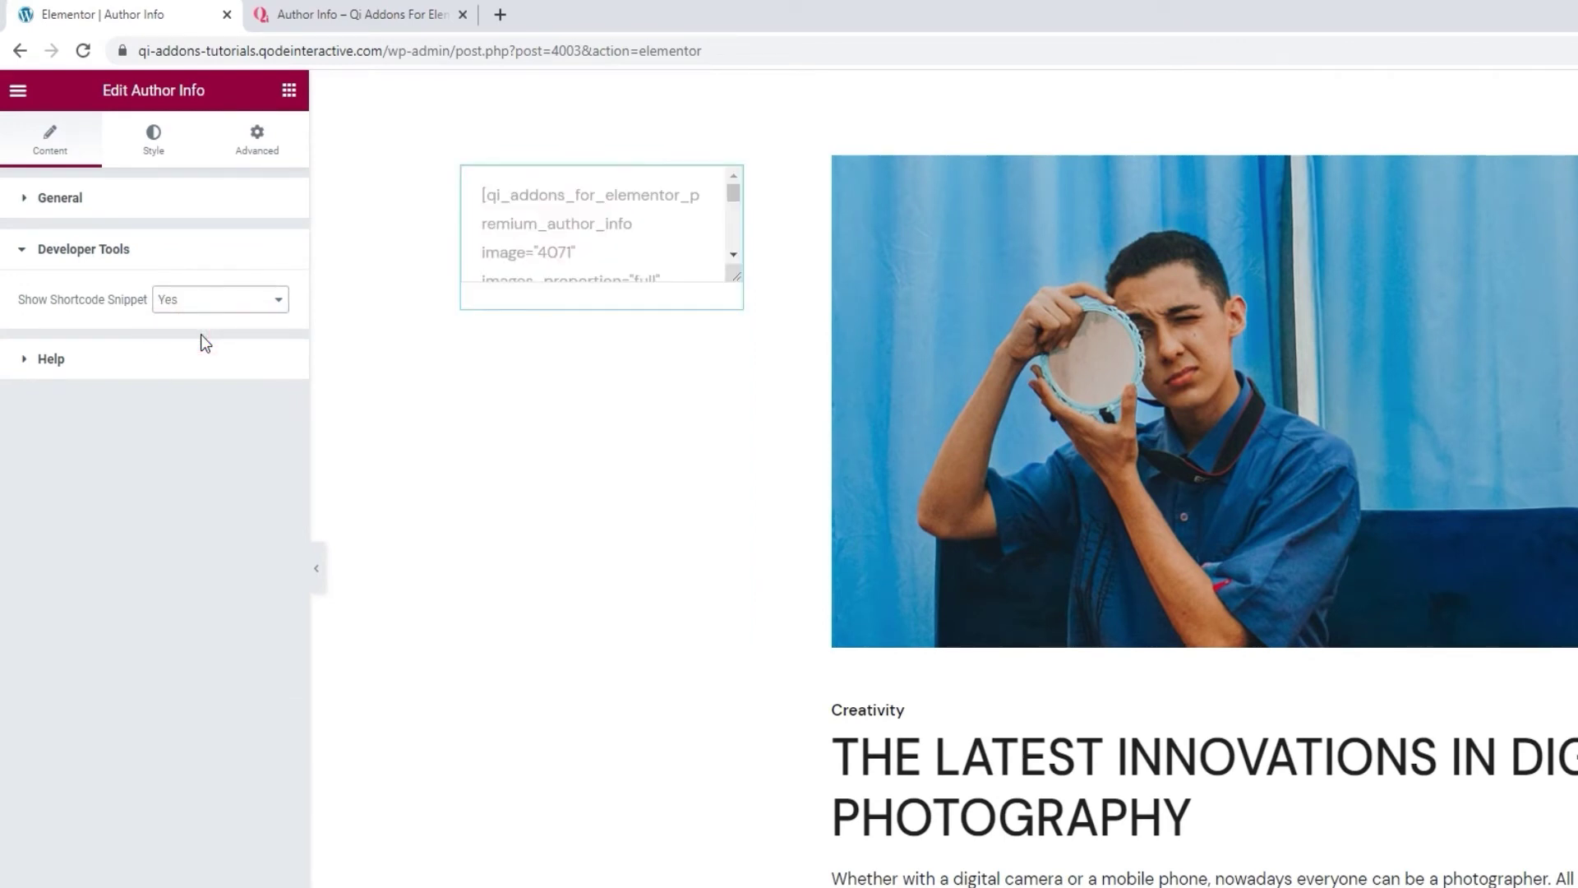
scroll(555, 240, "down", 2)
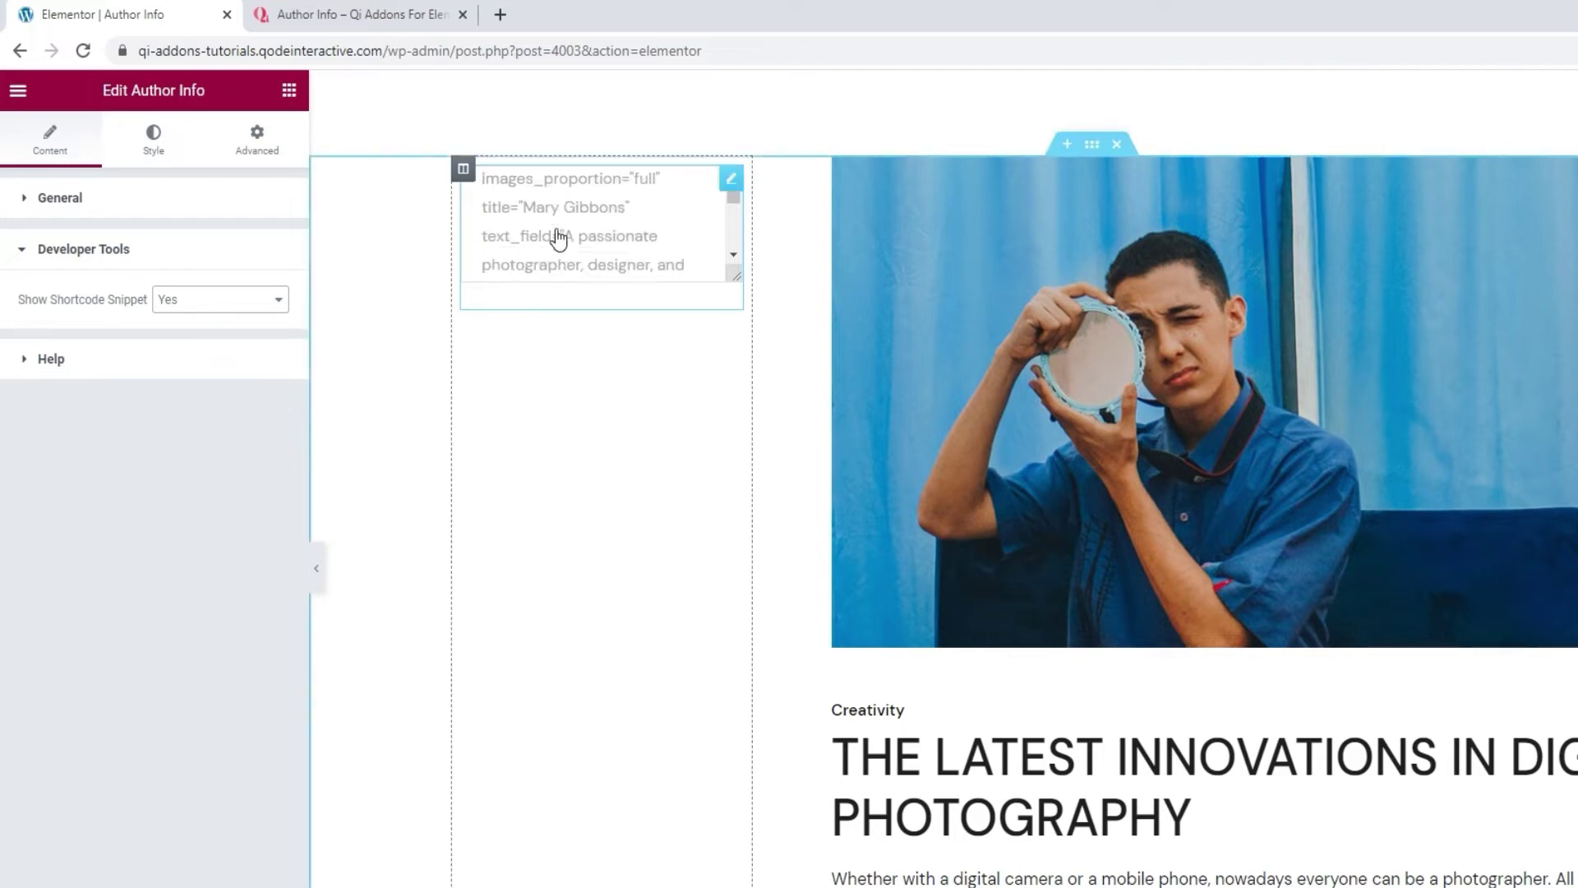
scroll(557, 239, "up", 2)
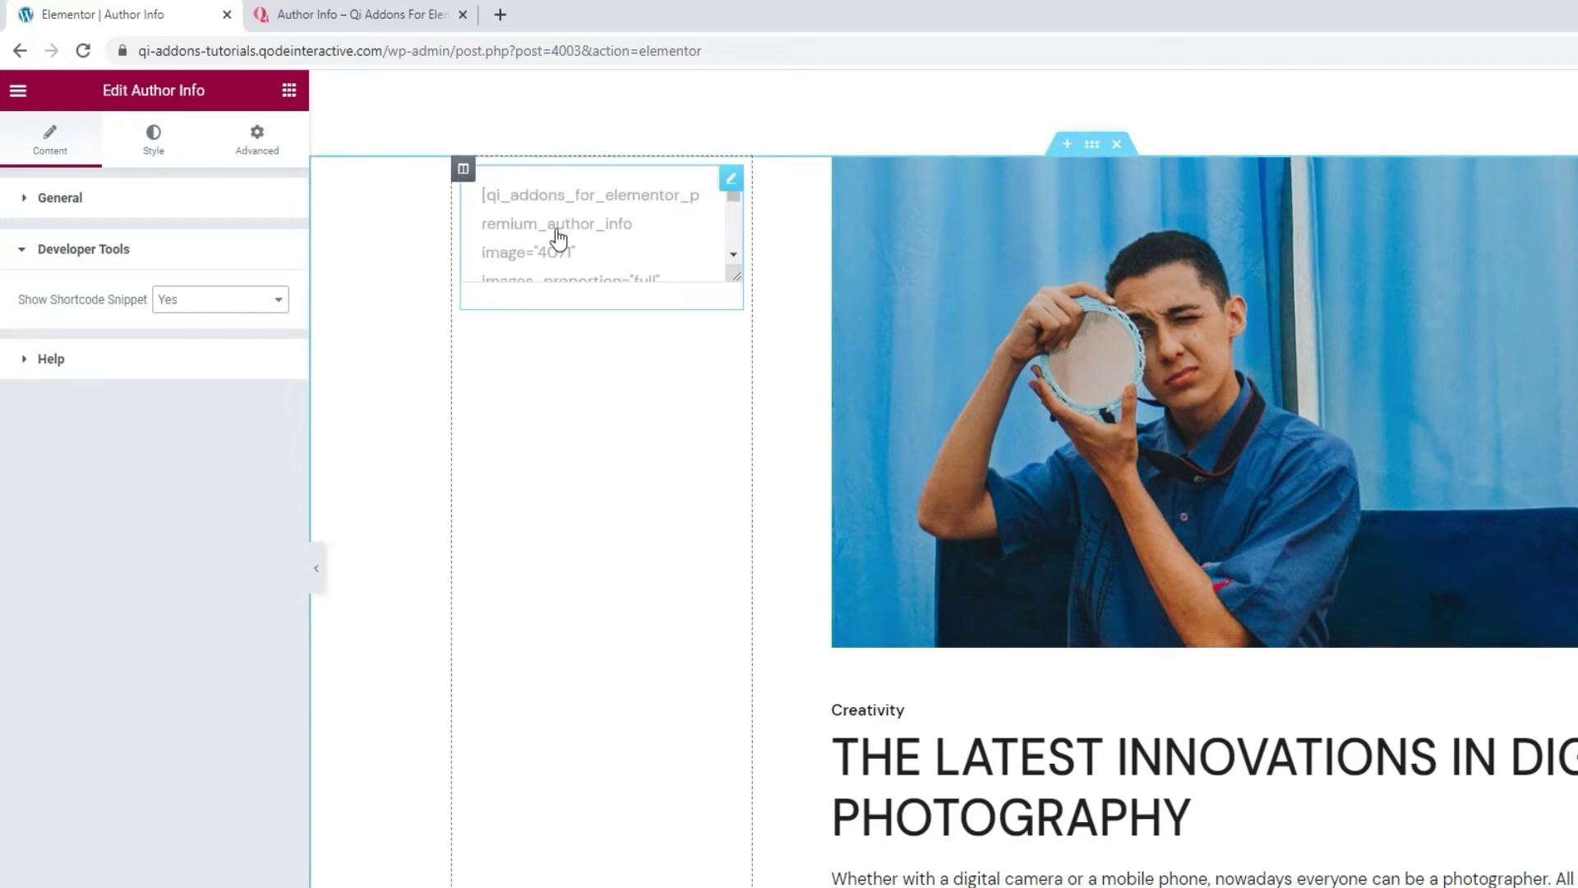
left_click(203, 308)
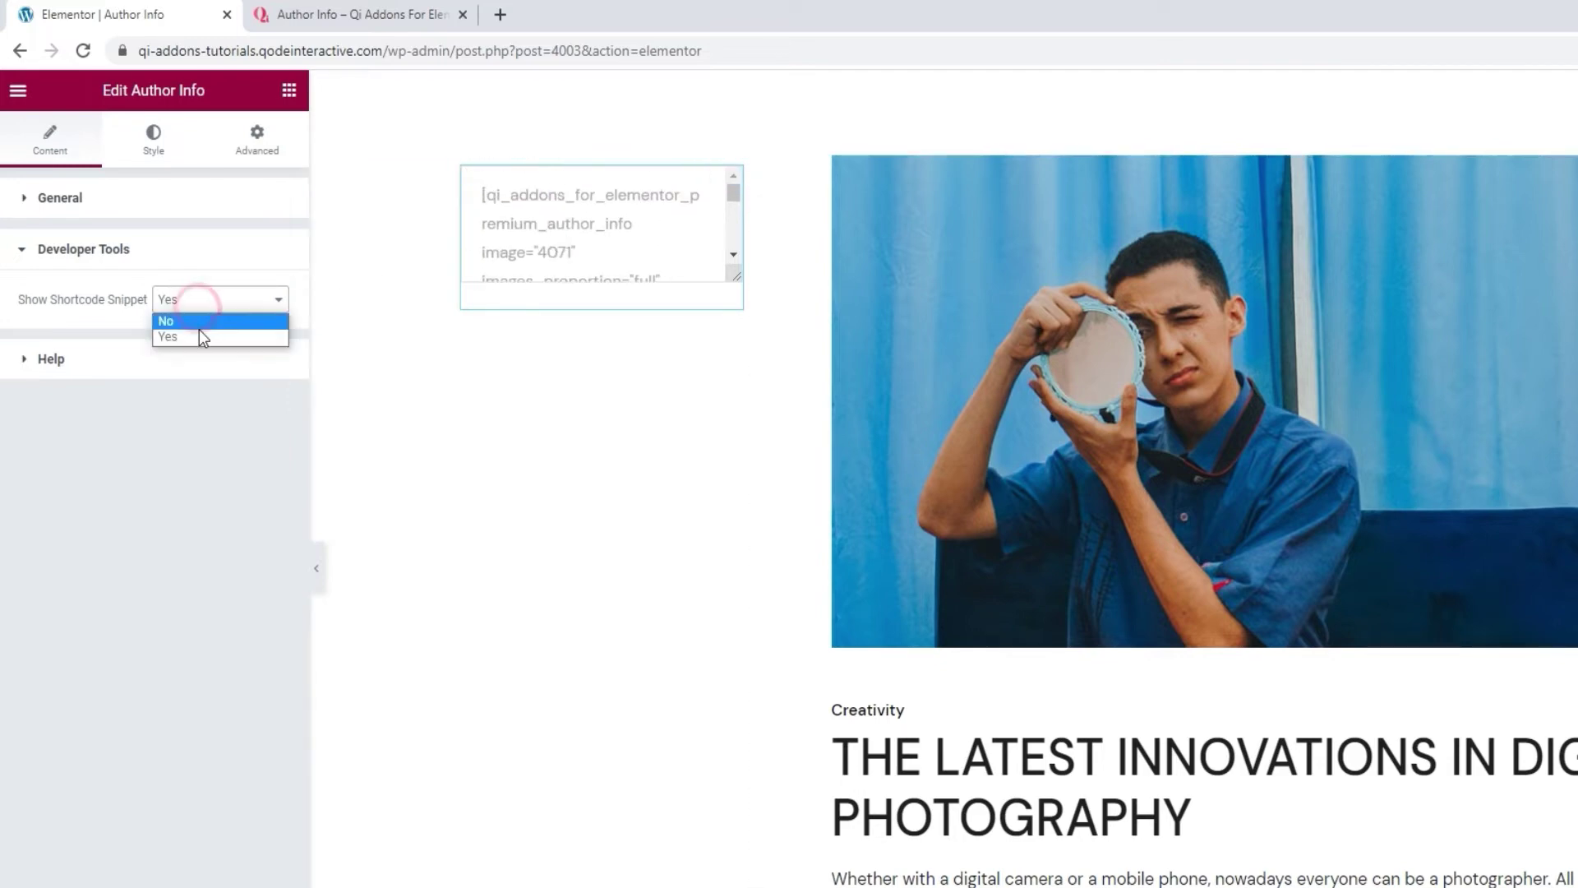
left_click(199, 330)
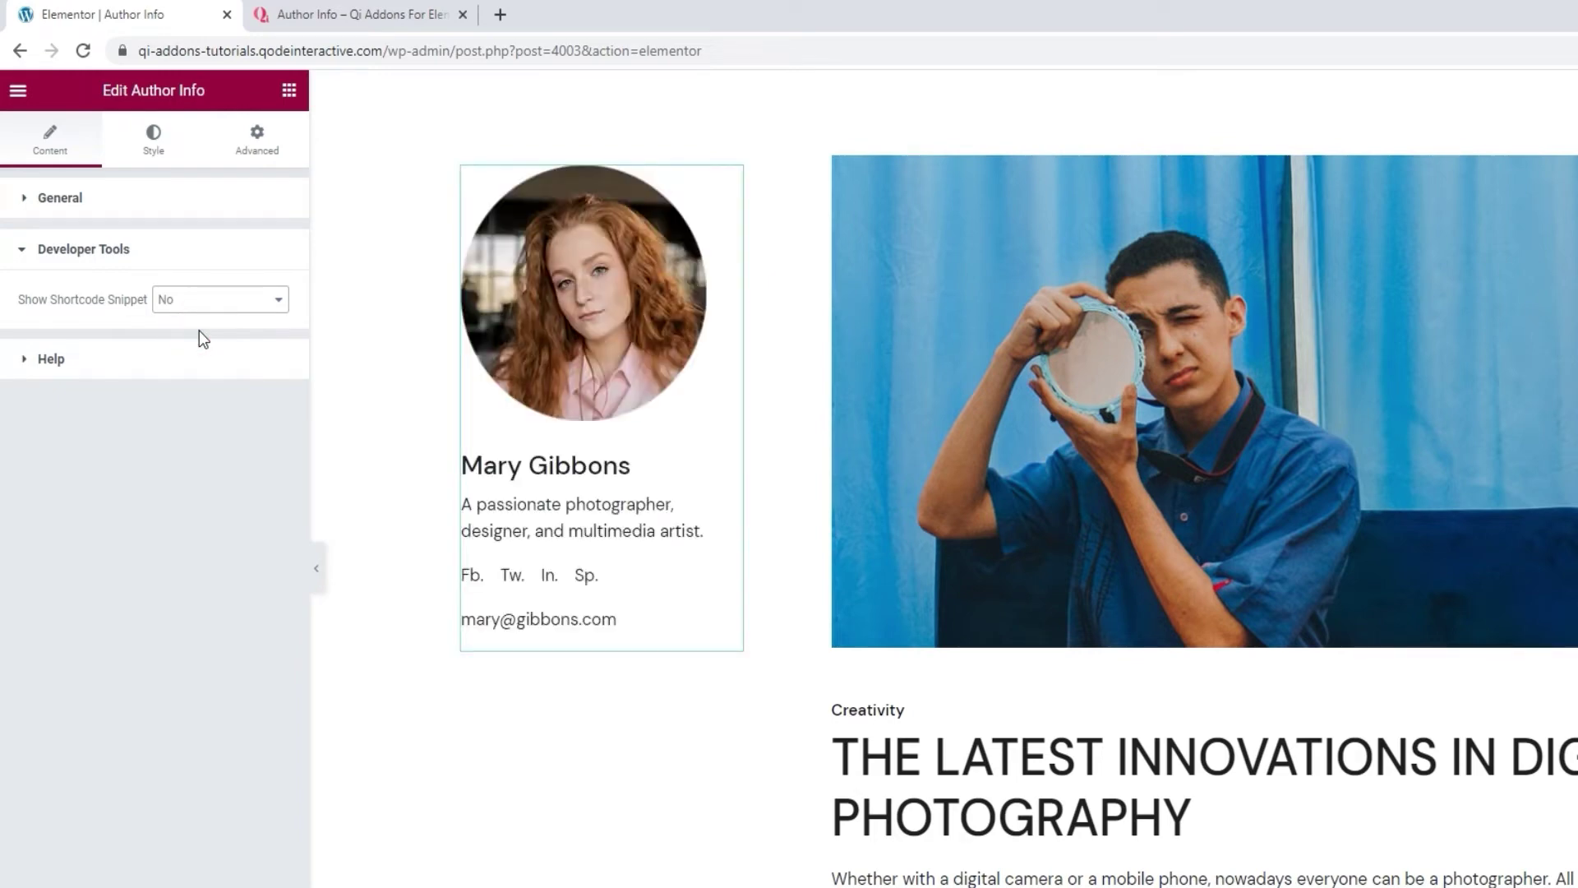
left_click(175, 362)
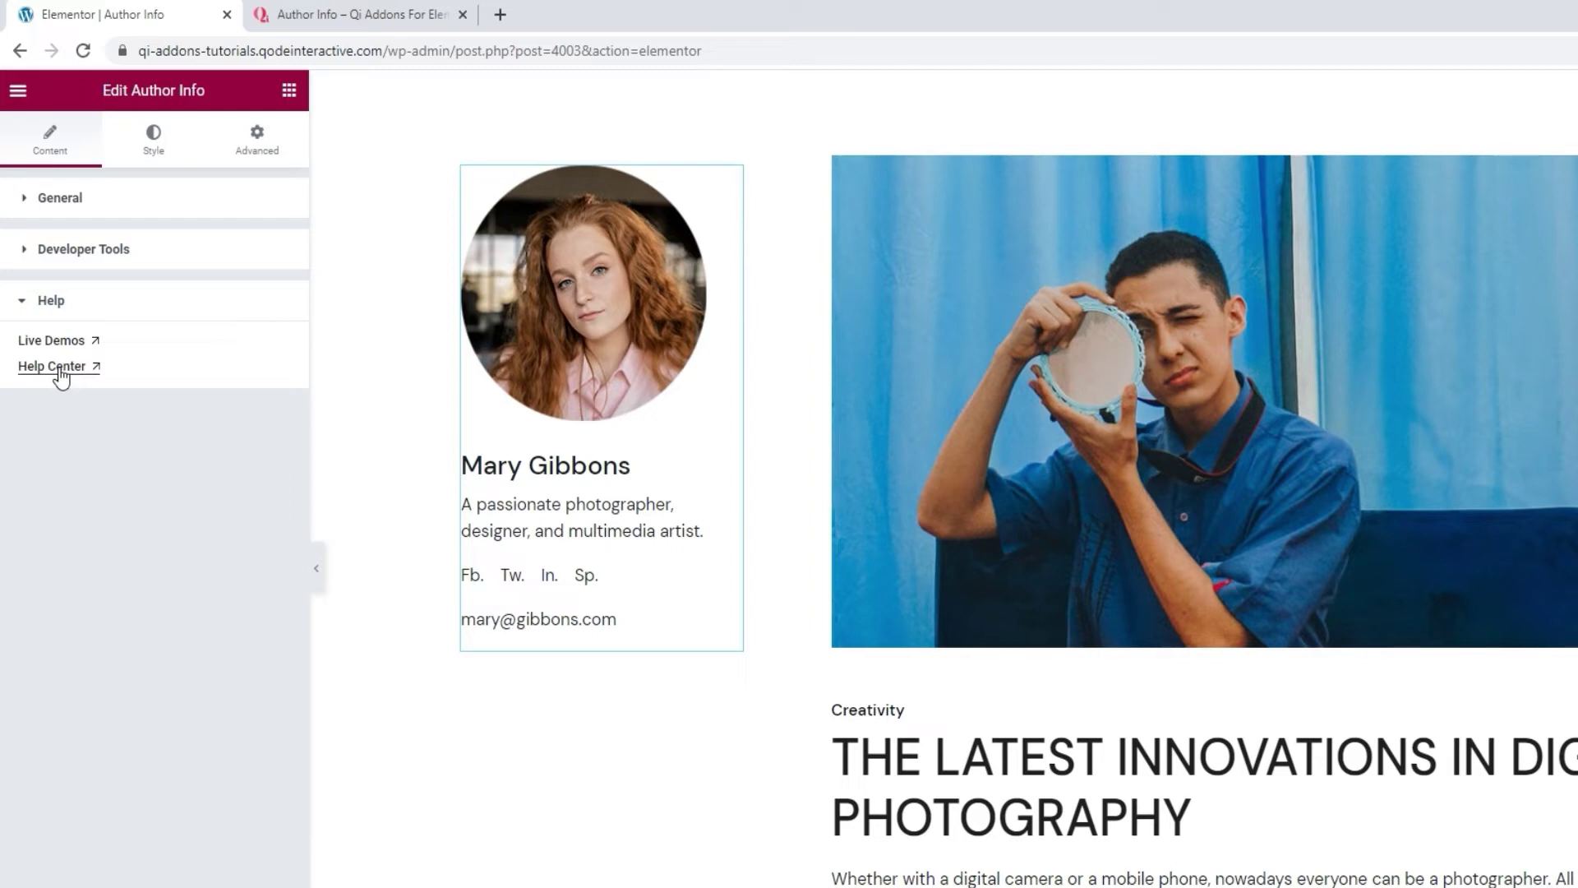
left_click(149, 152)
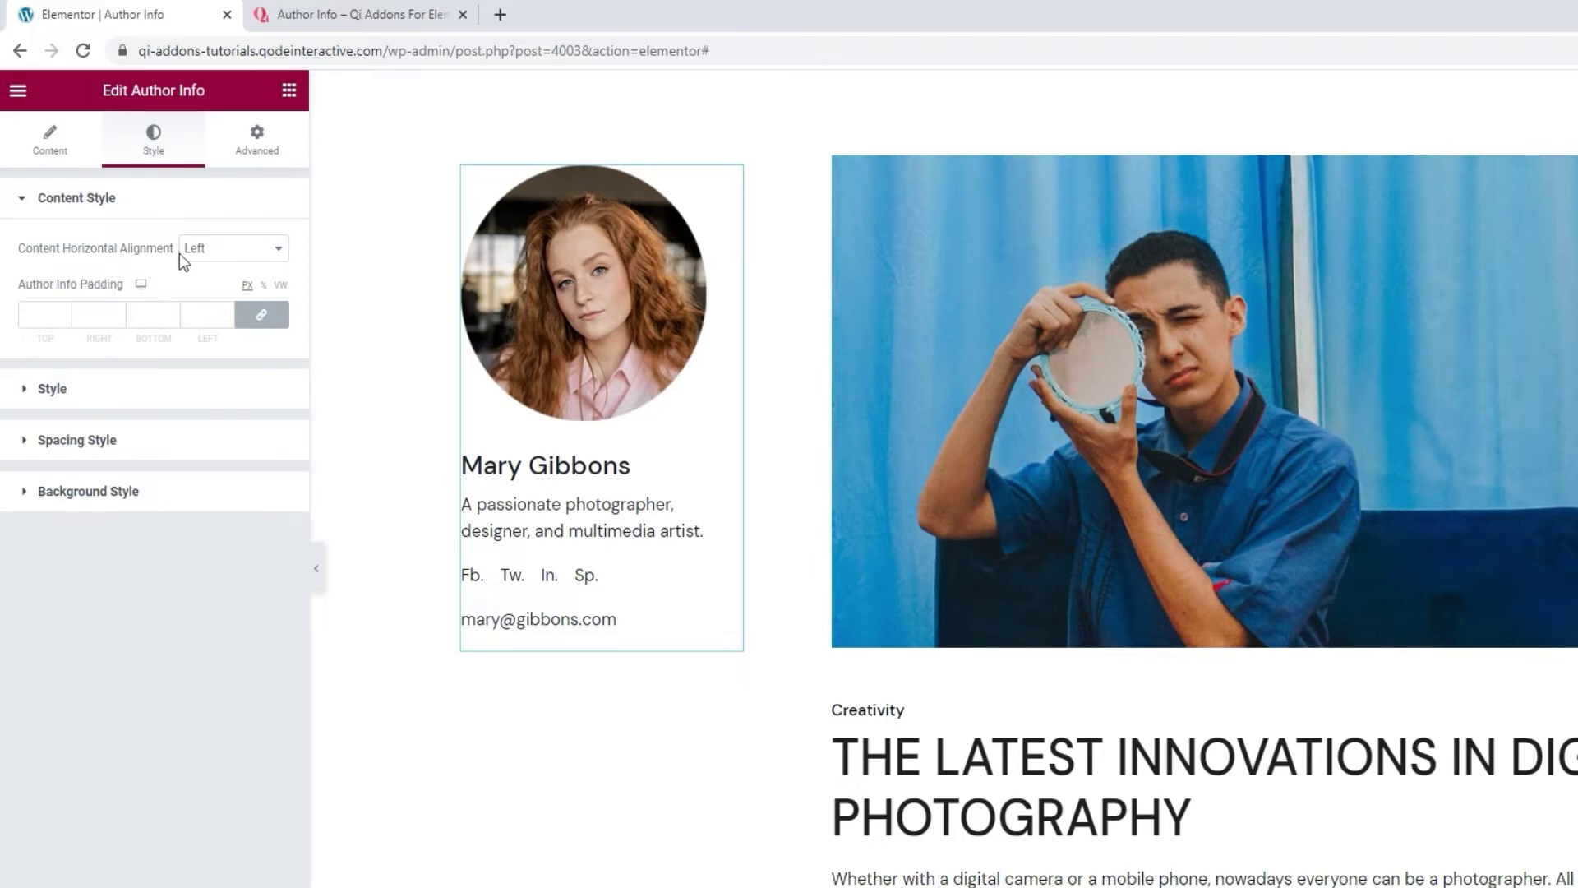
Set Content Horizontal Alignment to Center and Author Info Padding to 0 on all four sides.
left_click(222, 257)
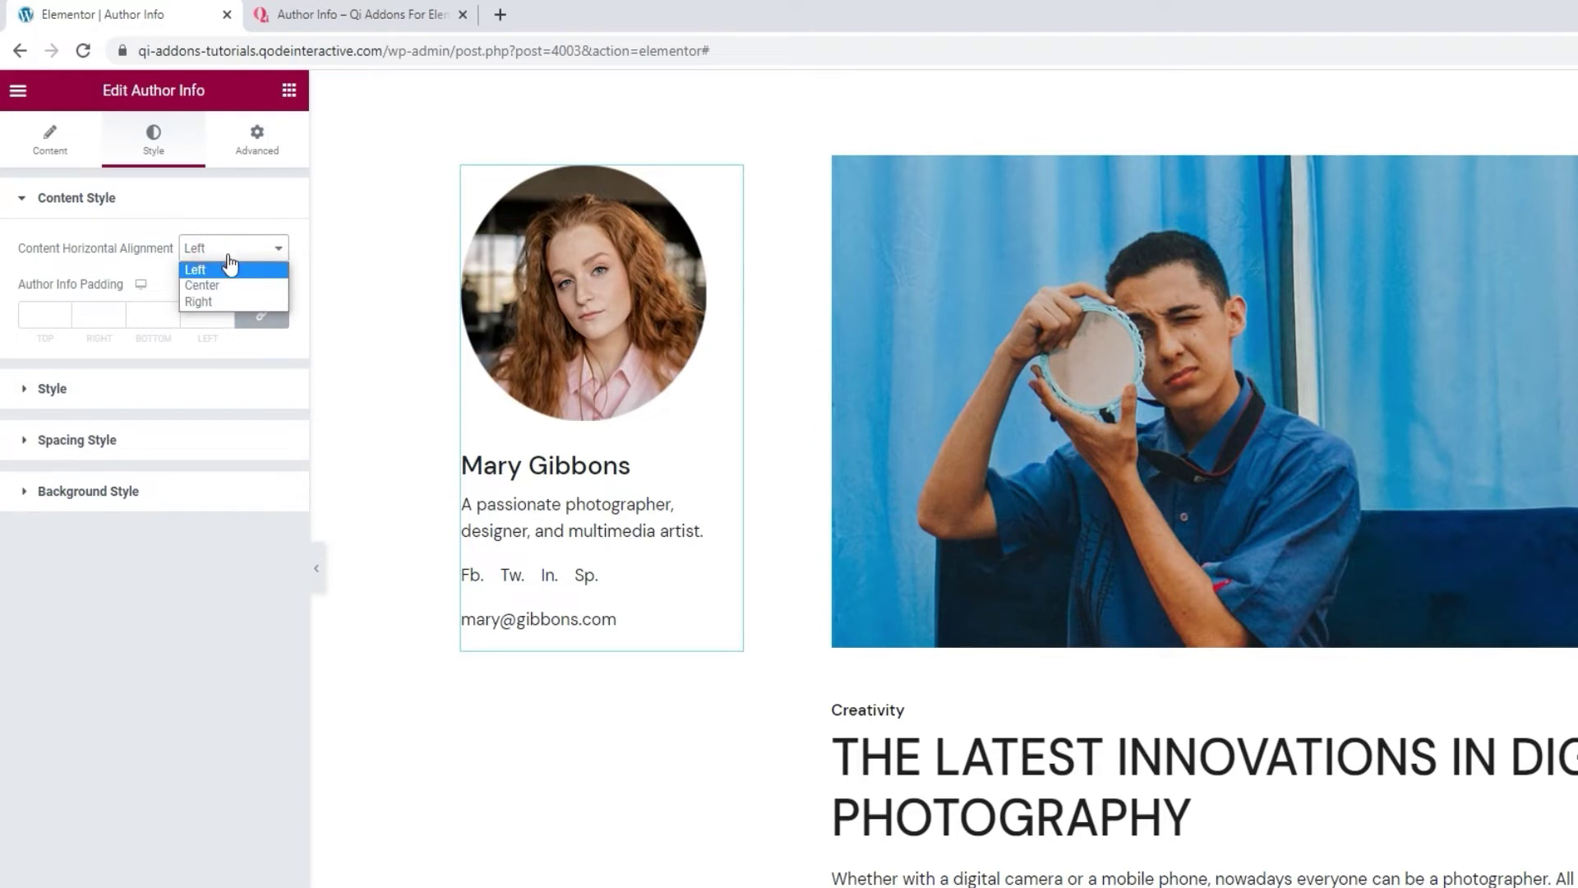
left_click(228, 284)
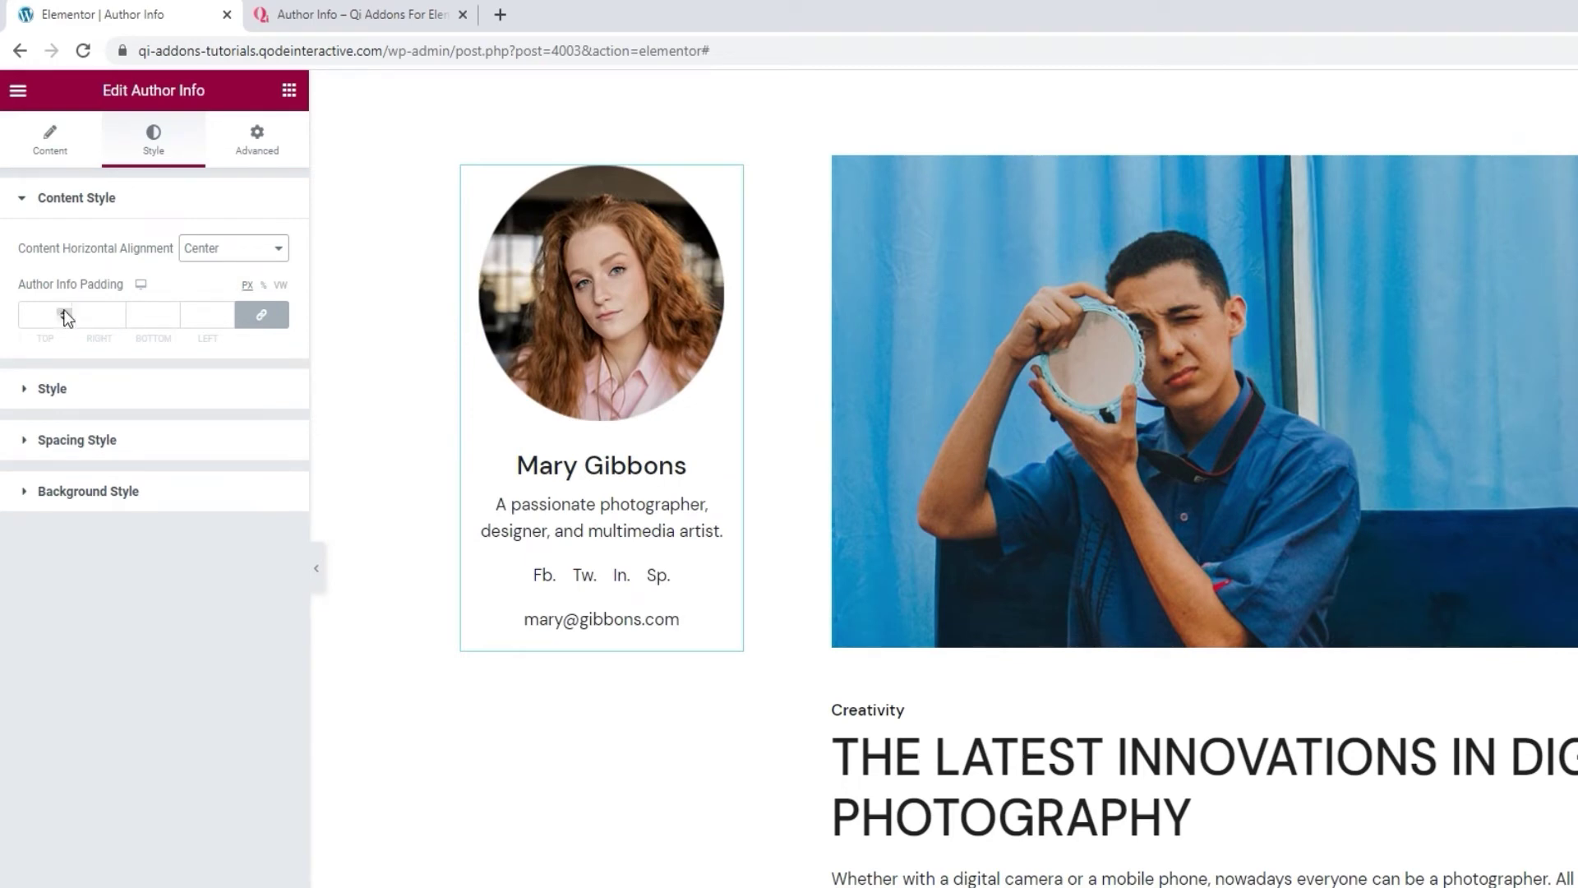
left_click_drag(64, 312, 64, 313)
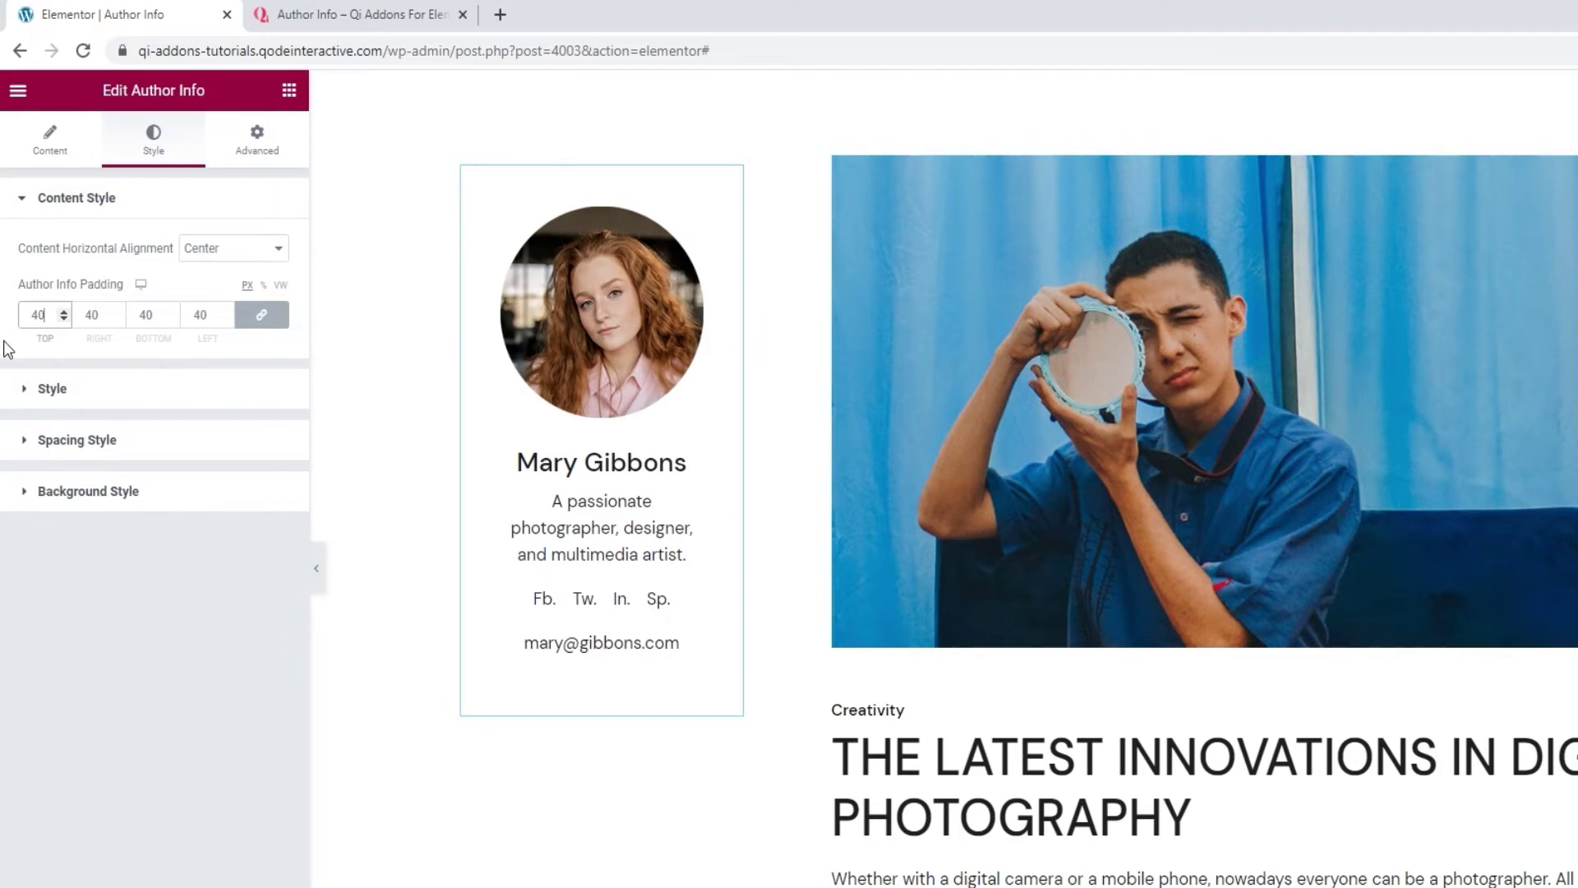
double_click(23, 316)
key("BackSpace")
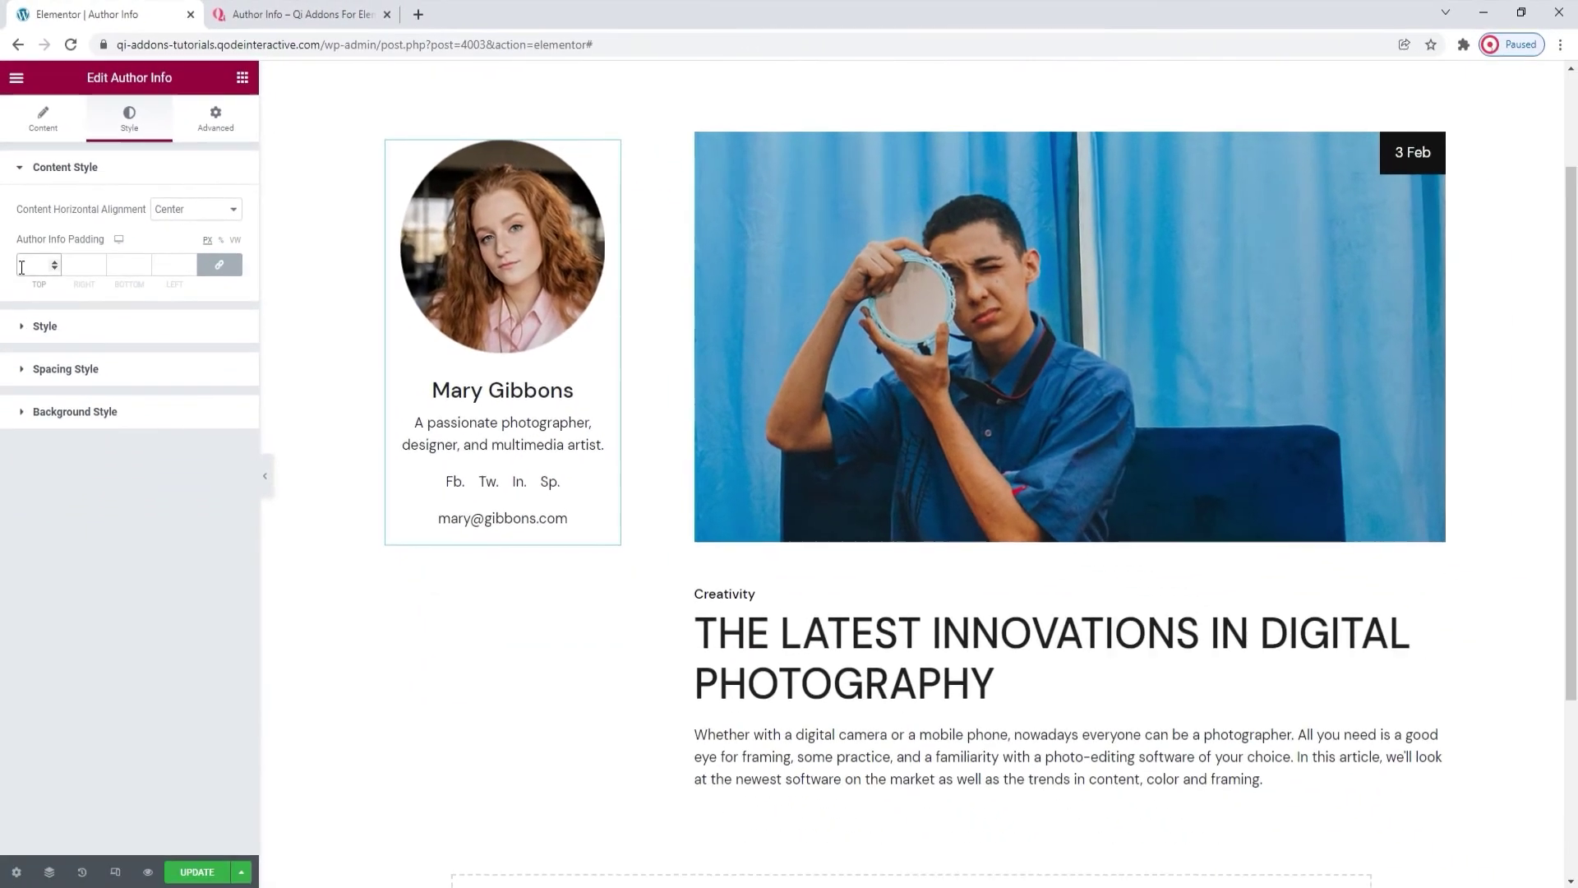
type("0")
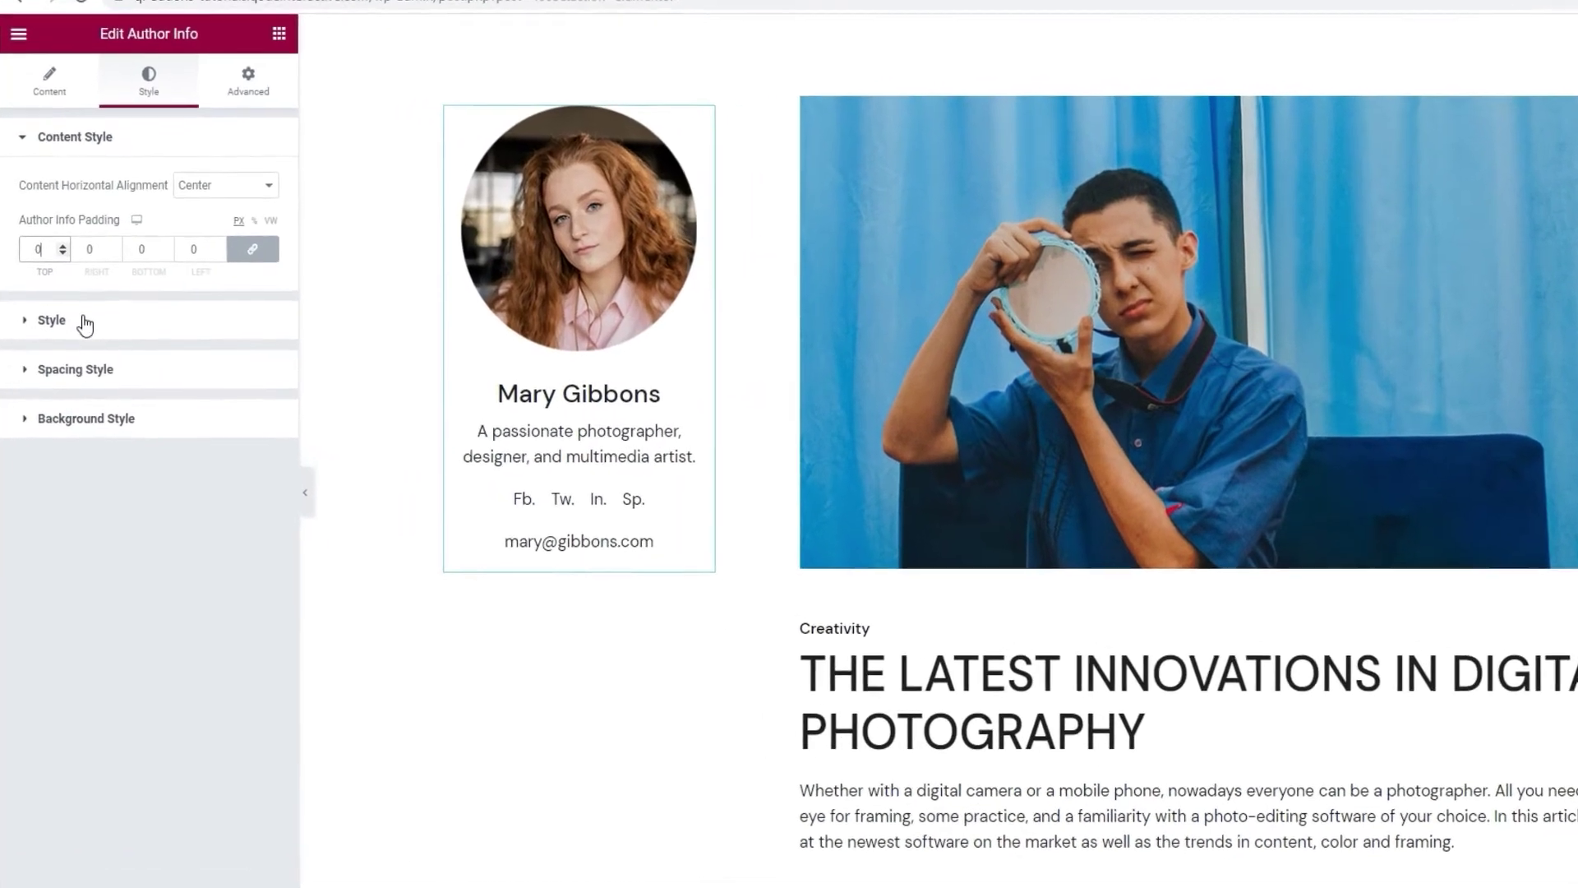
left_click(71, 325)
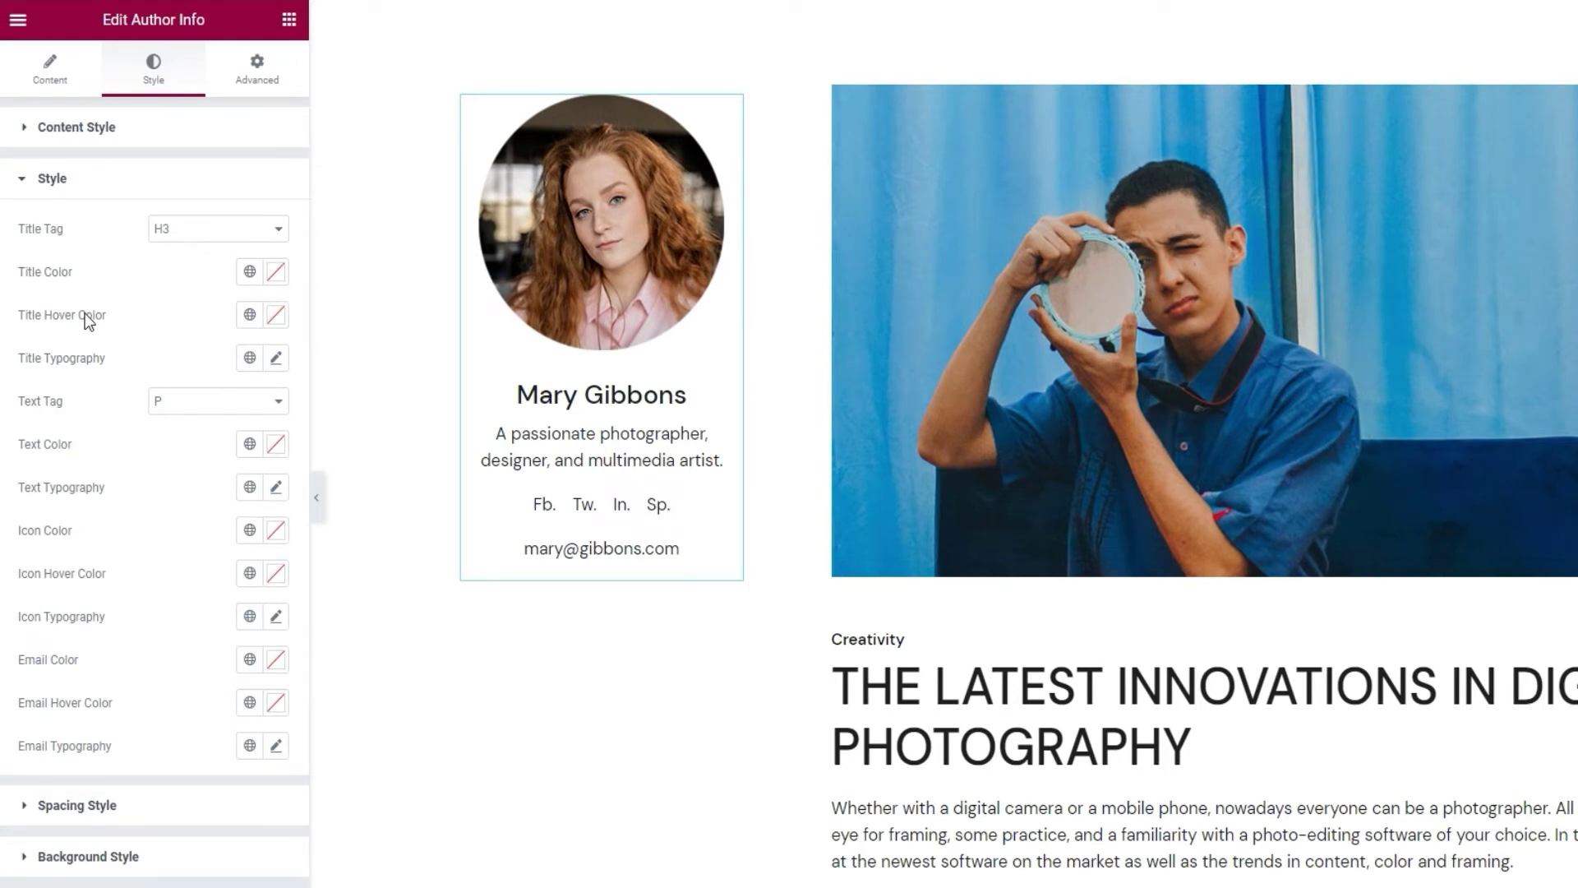
Set Title Tag to H2, keep the default title colour, and use #A43C3C as the title hover colour.
left_click(201, 234)
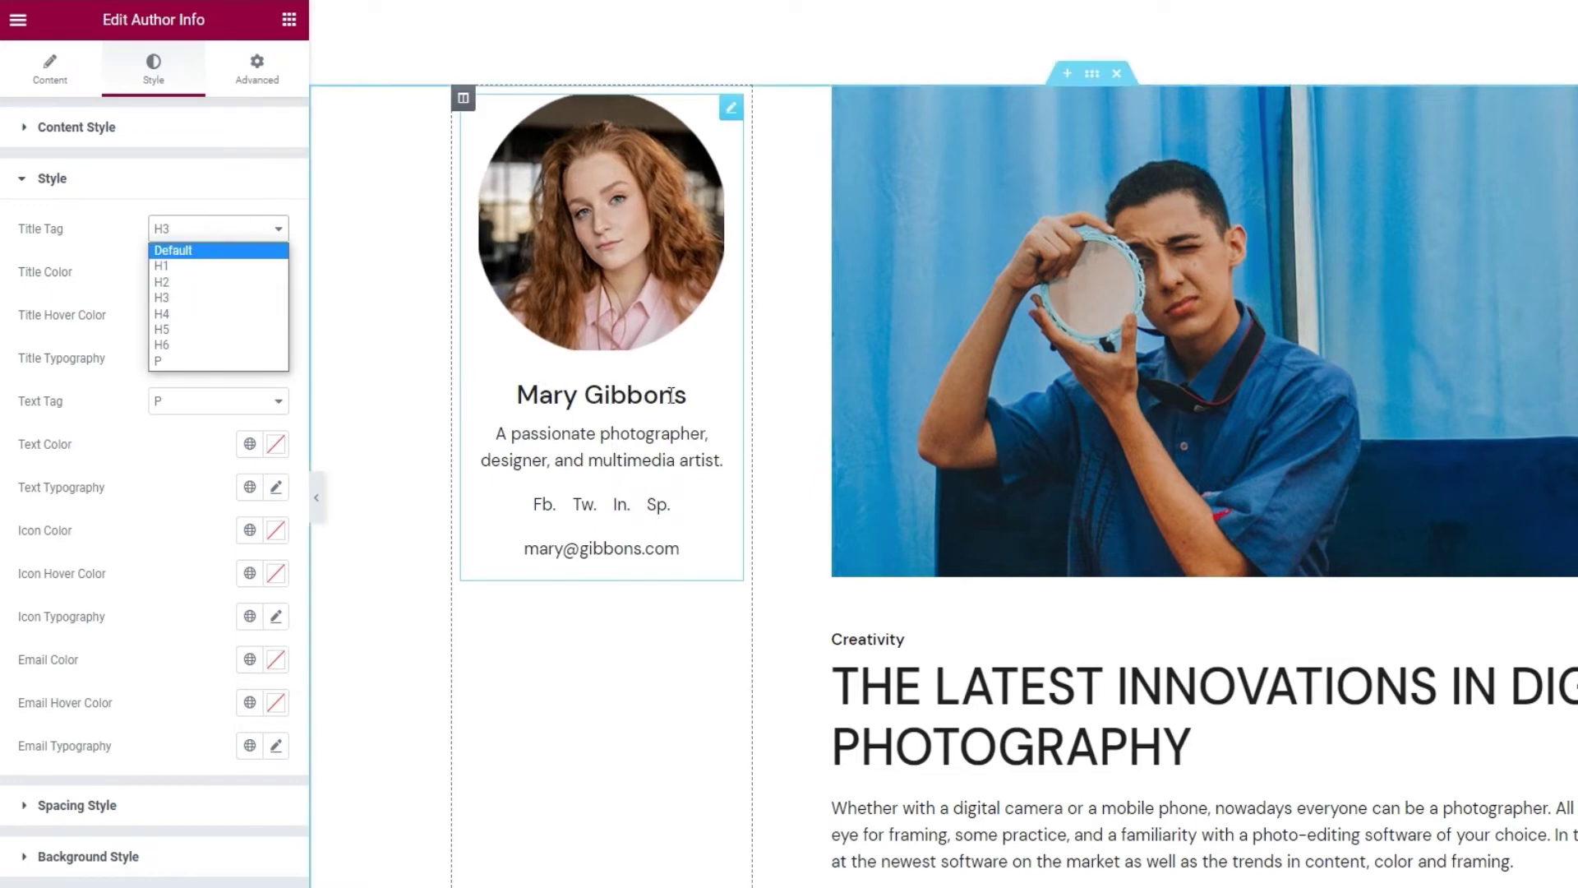
left_click(221, 281)
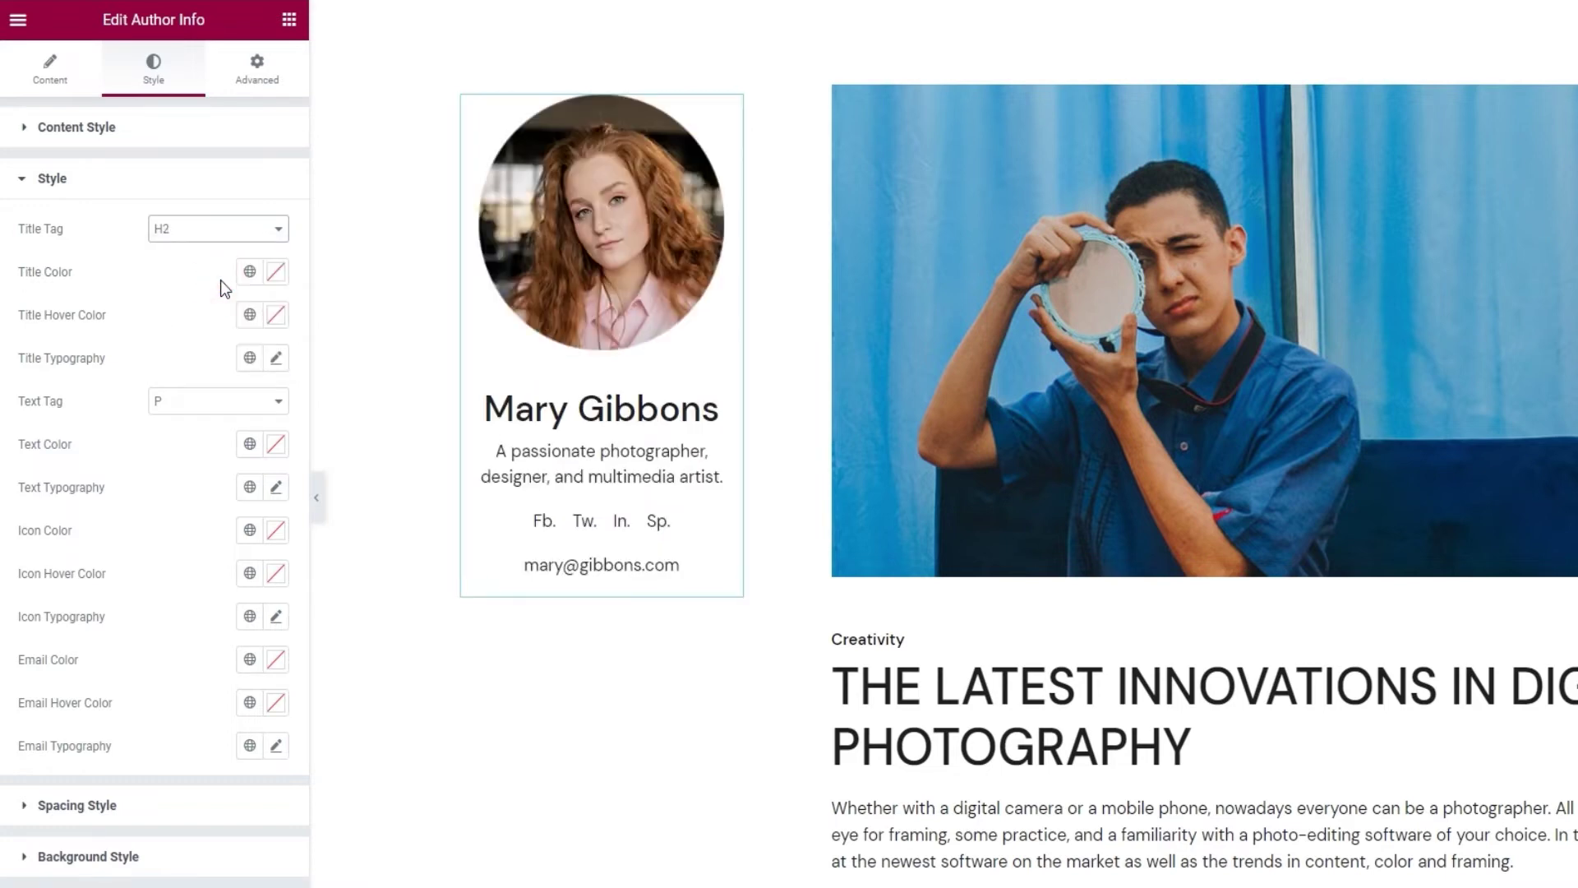
left_click(276, 279)
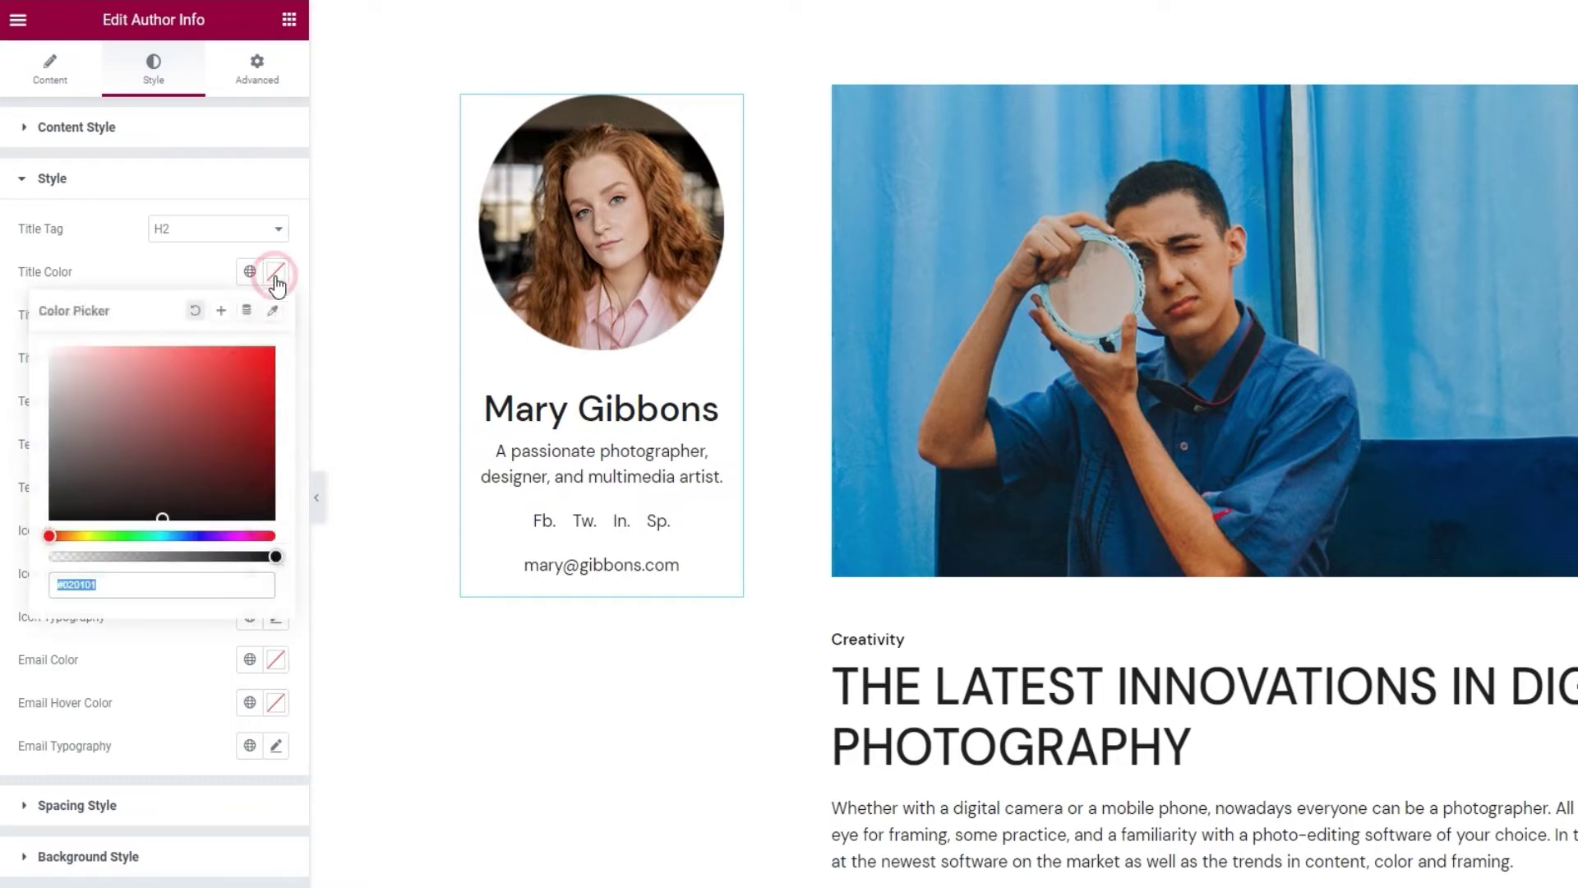
left_click(156, 389)
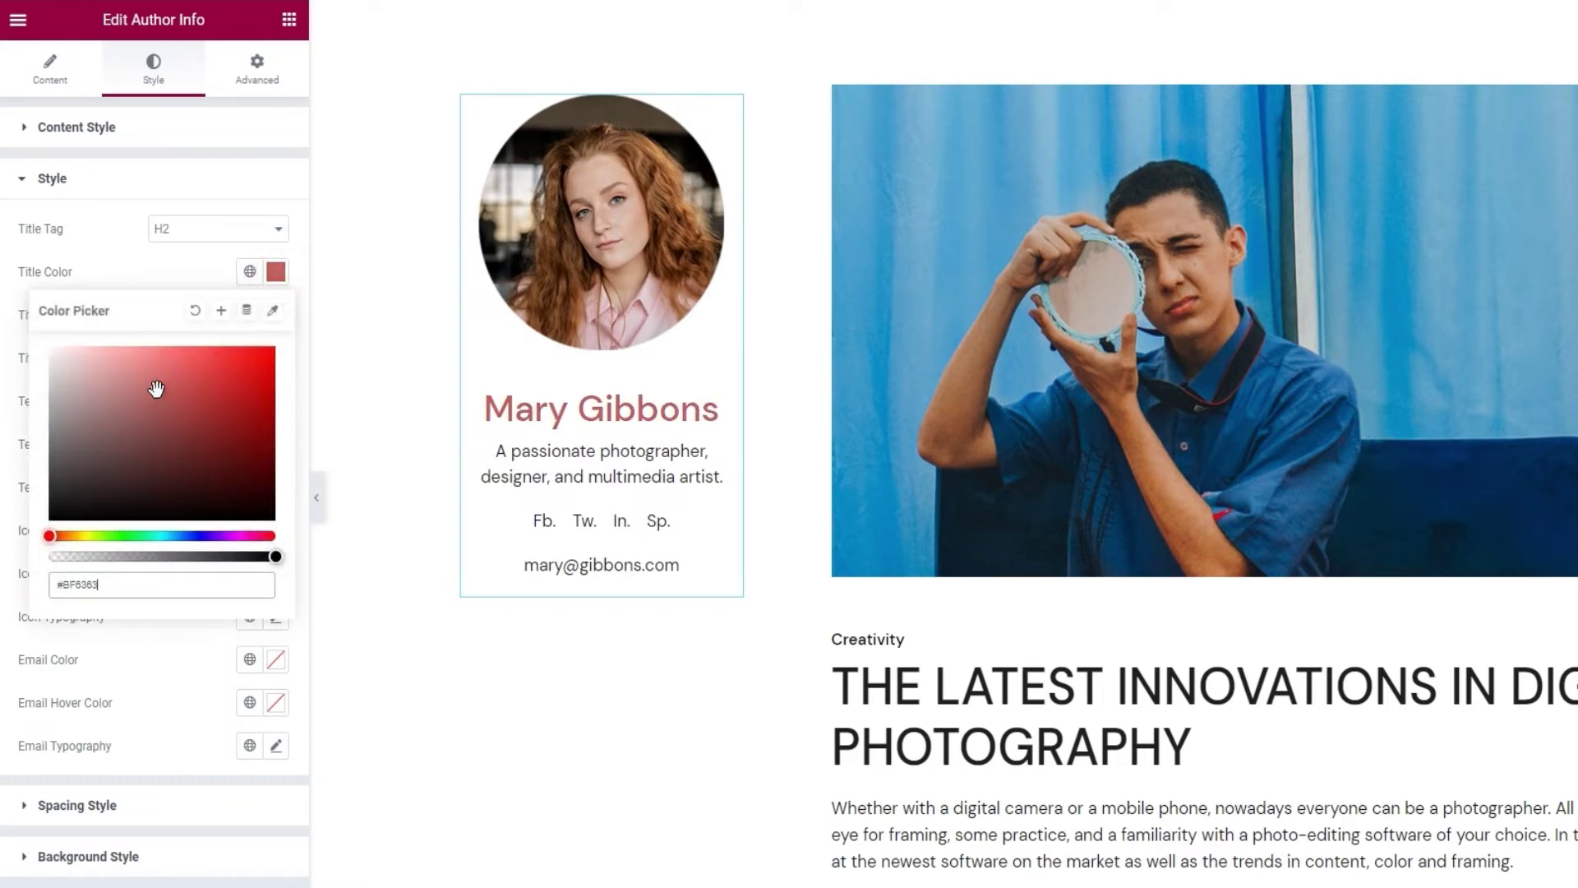
left_click(195, 310)
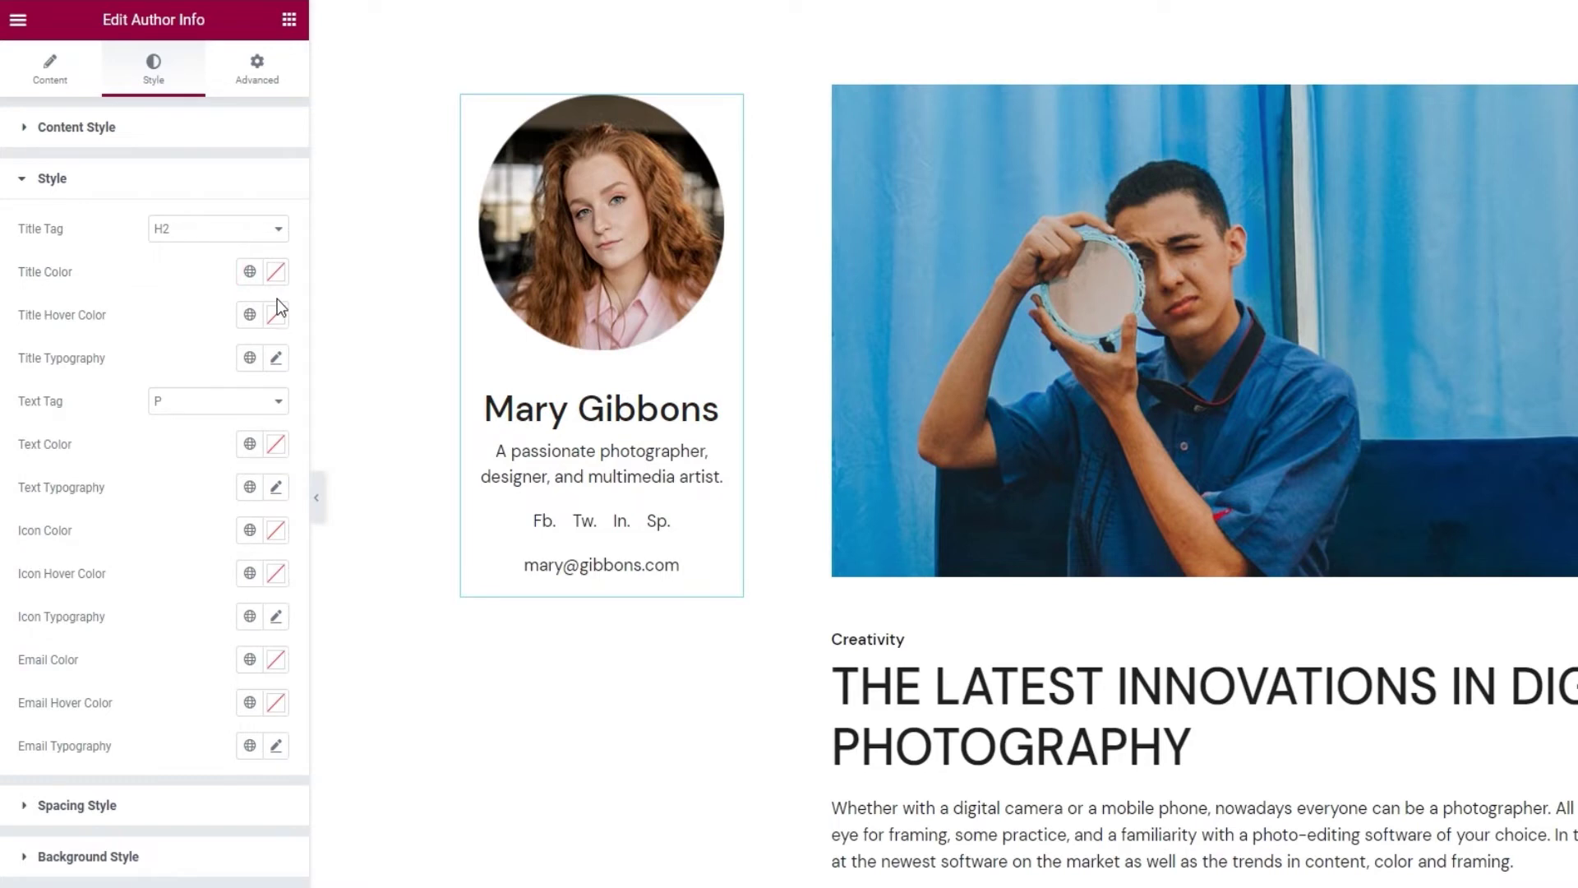
left_click(276, 315)
left_click(194, 451)
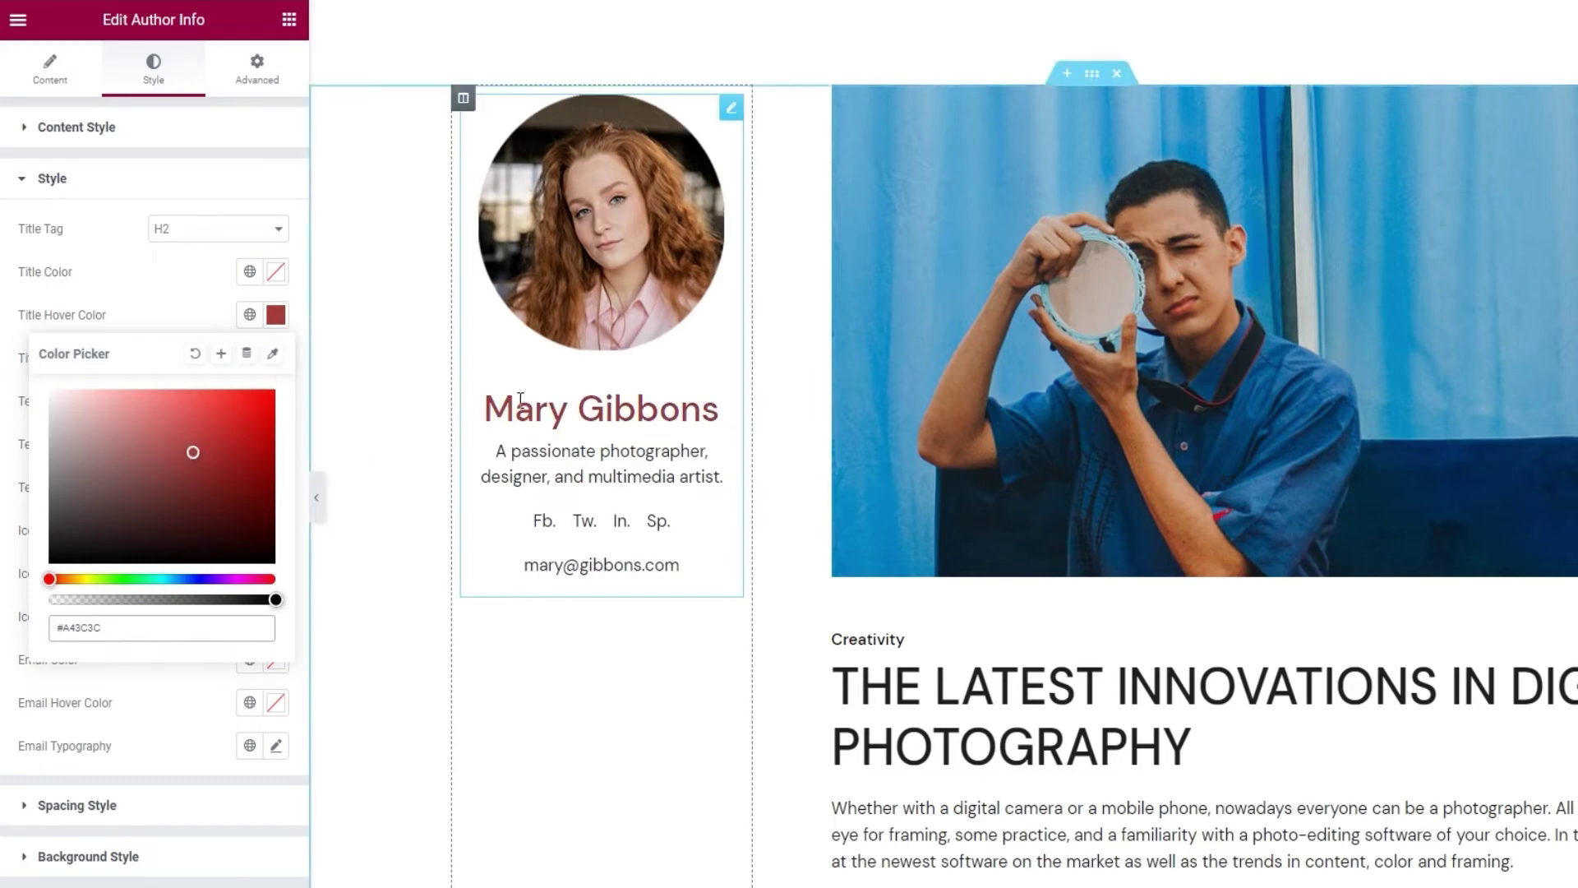
Clear the title hover colour and leave Title Typography's font family and weight at Default.
left_click(195, 354)
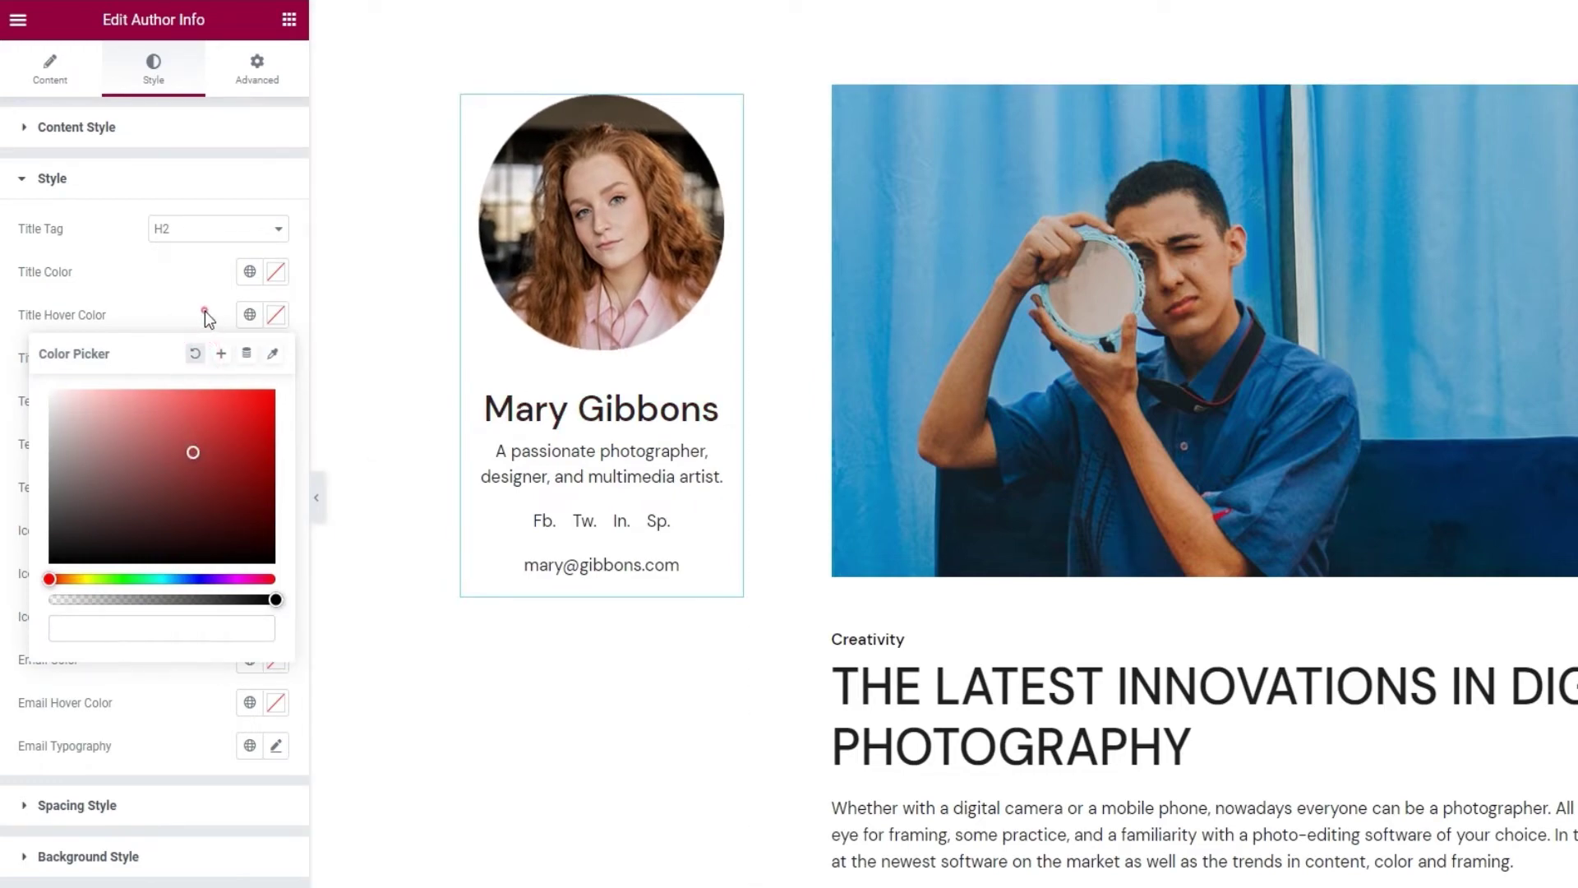
left_click(231, 361)
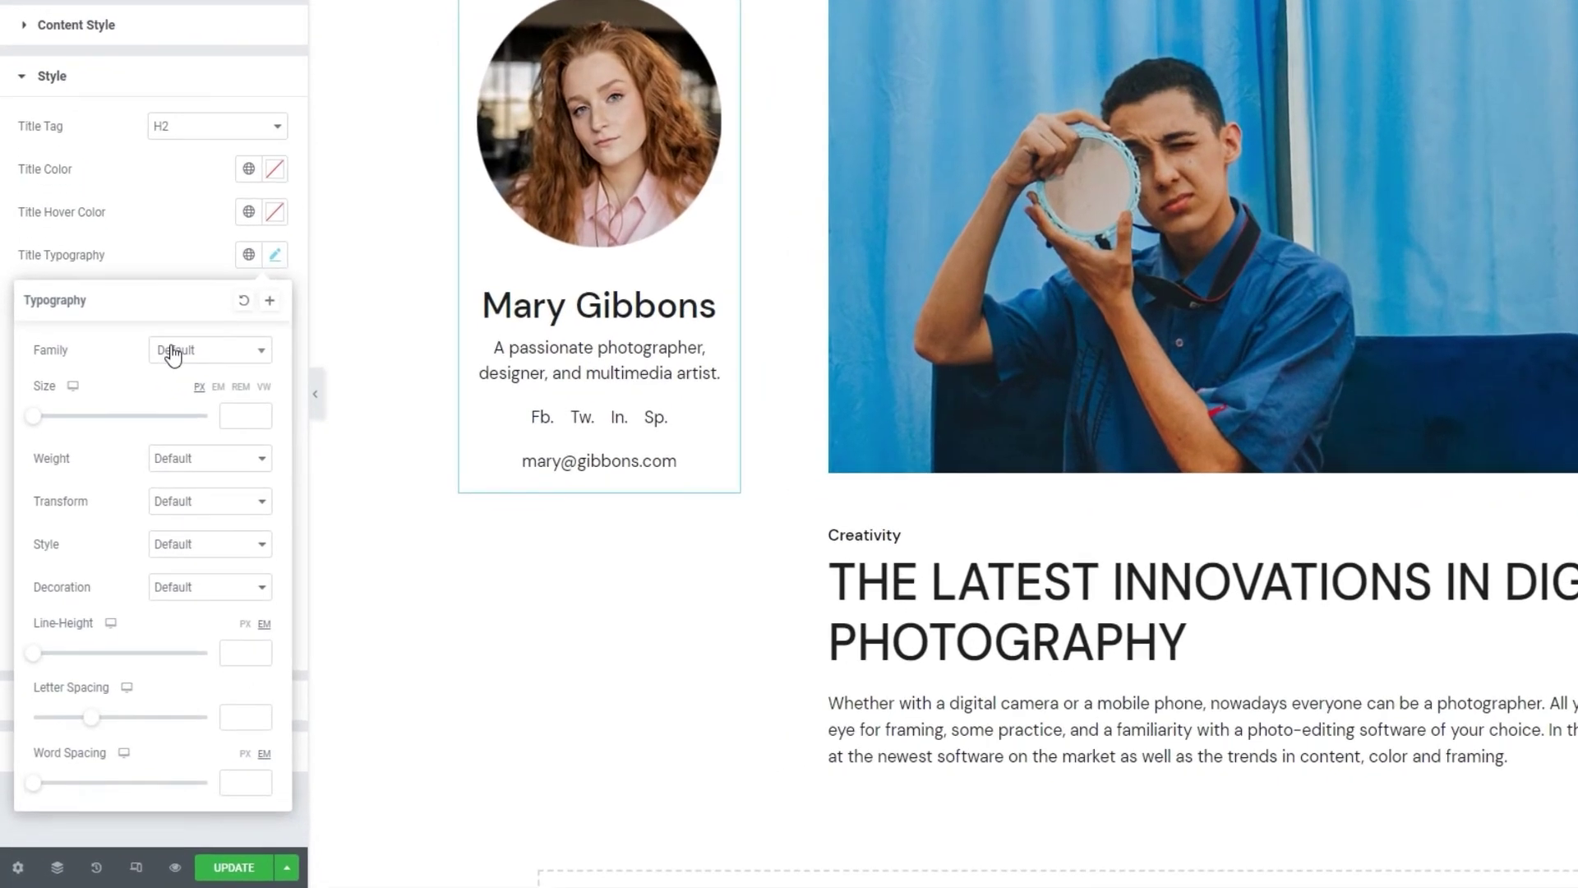
left_click(144, 438)
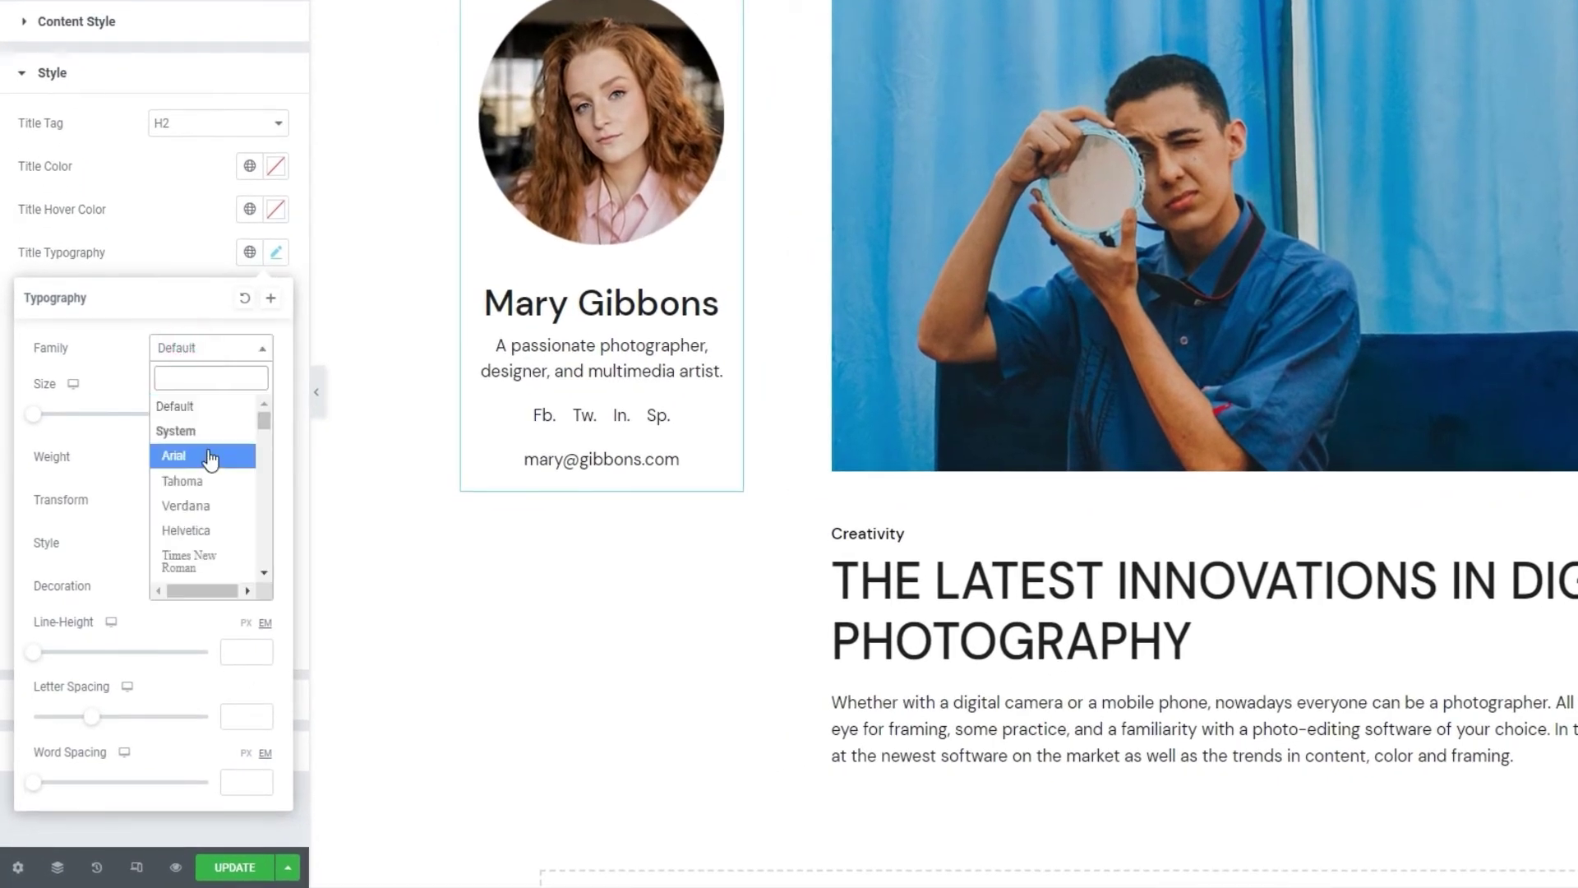
scroll(211, 461, "down", 1)
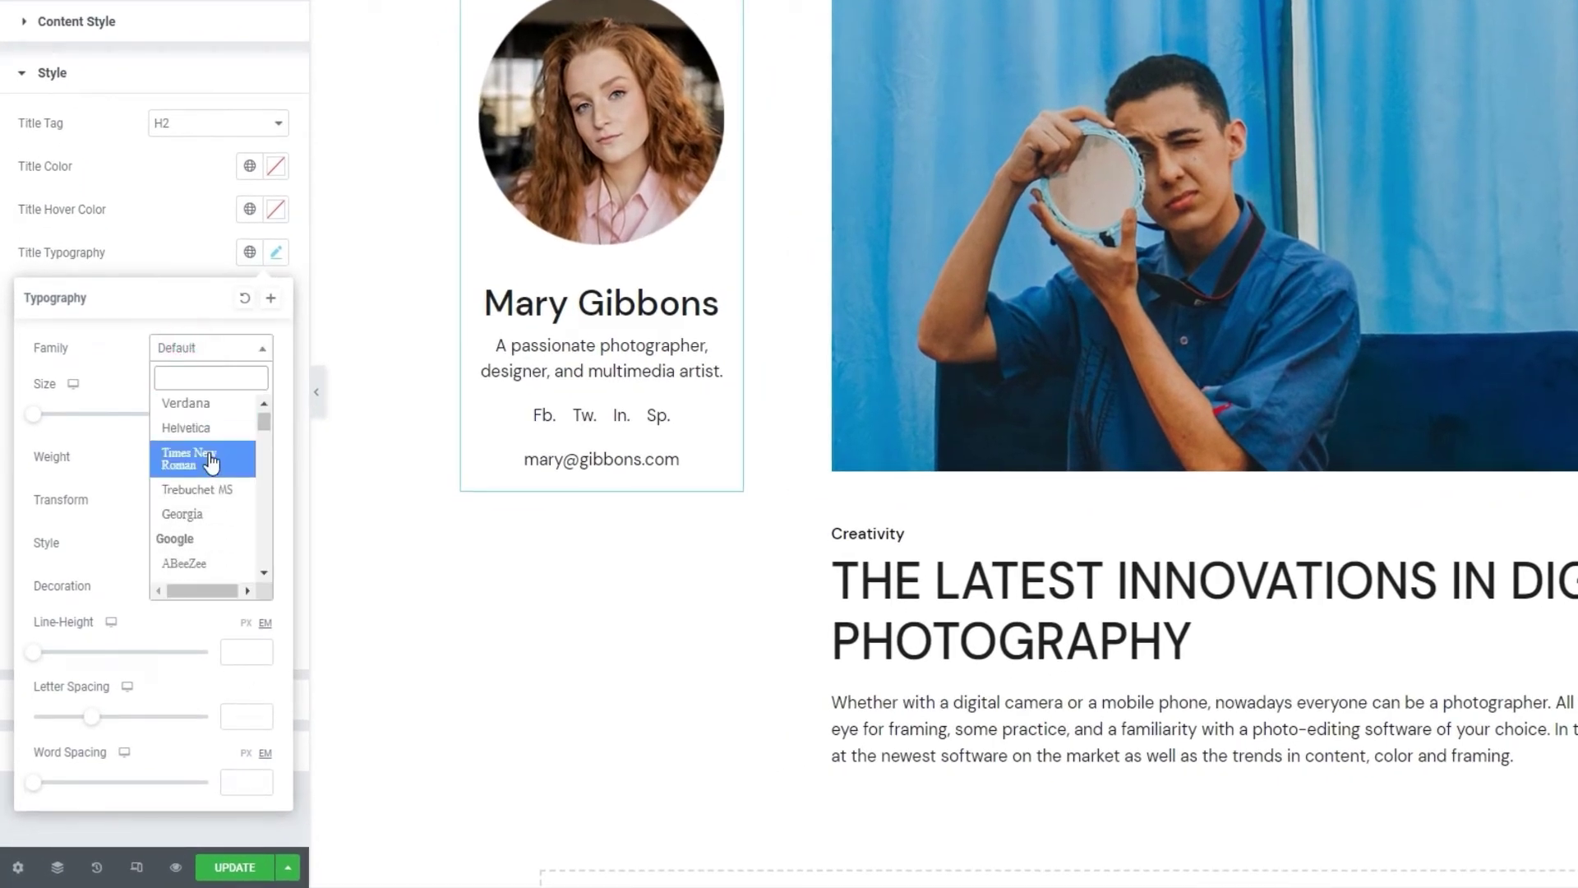
scroll(211, 462, "down", 1)
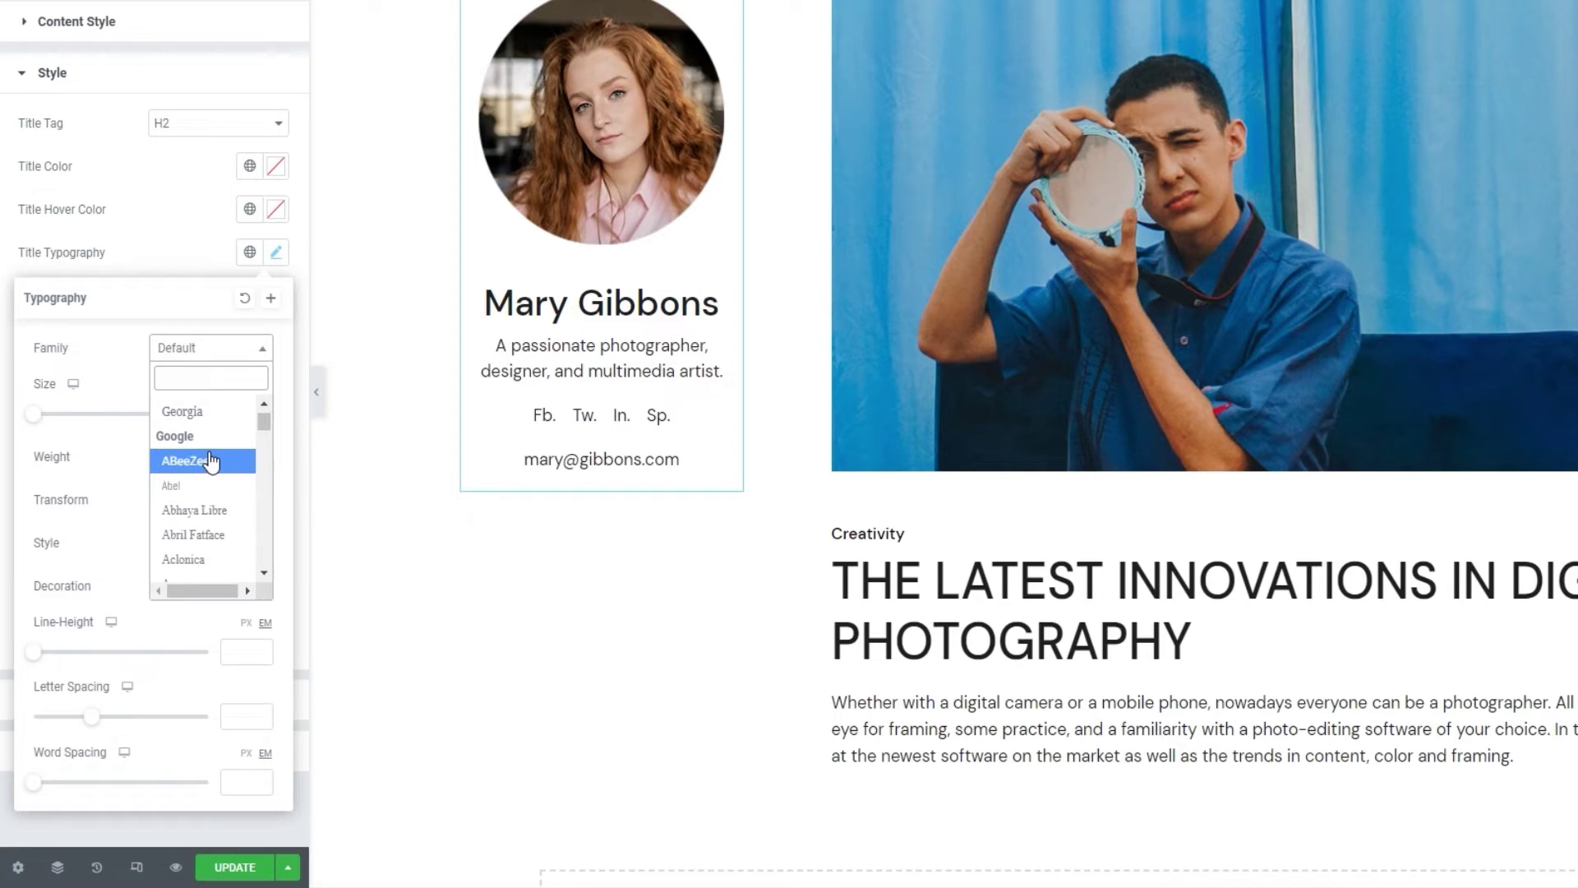
left_click(222, 353)
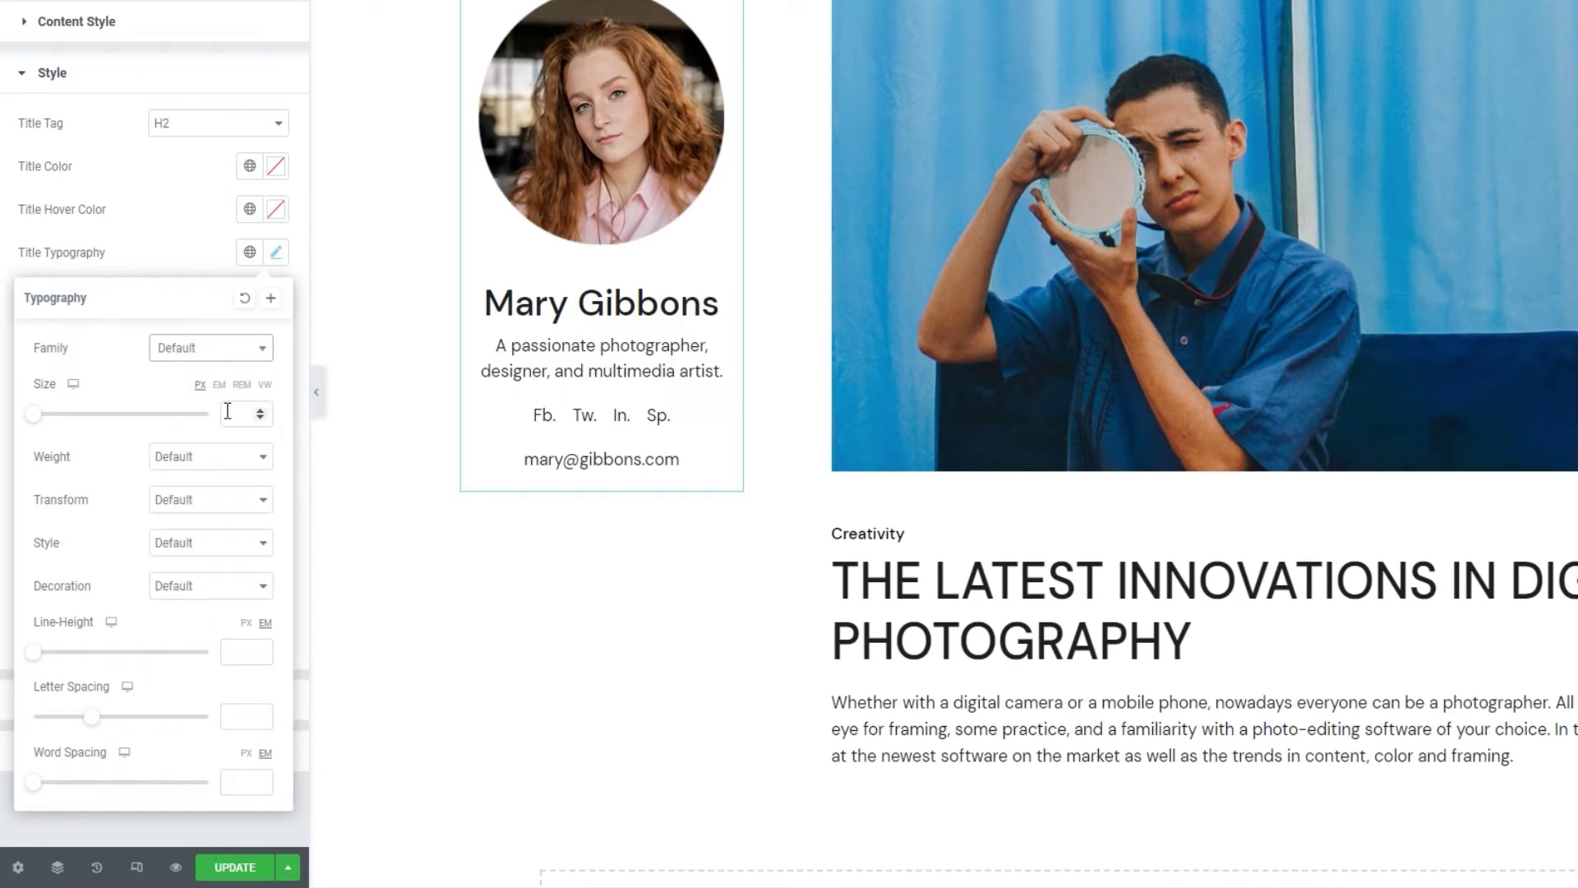
left_click(223, 455)
left_click(227, 454)
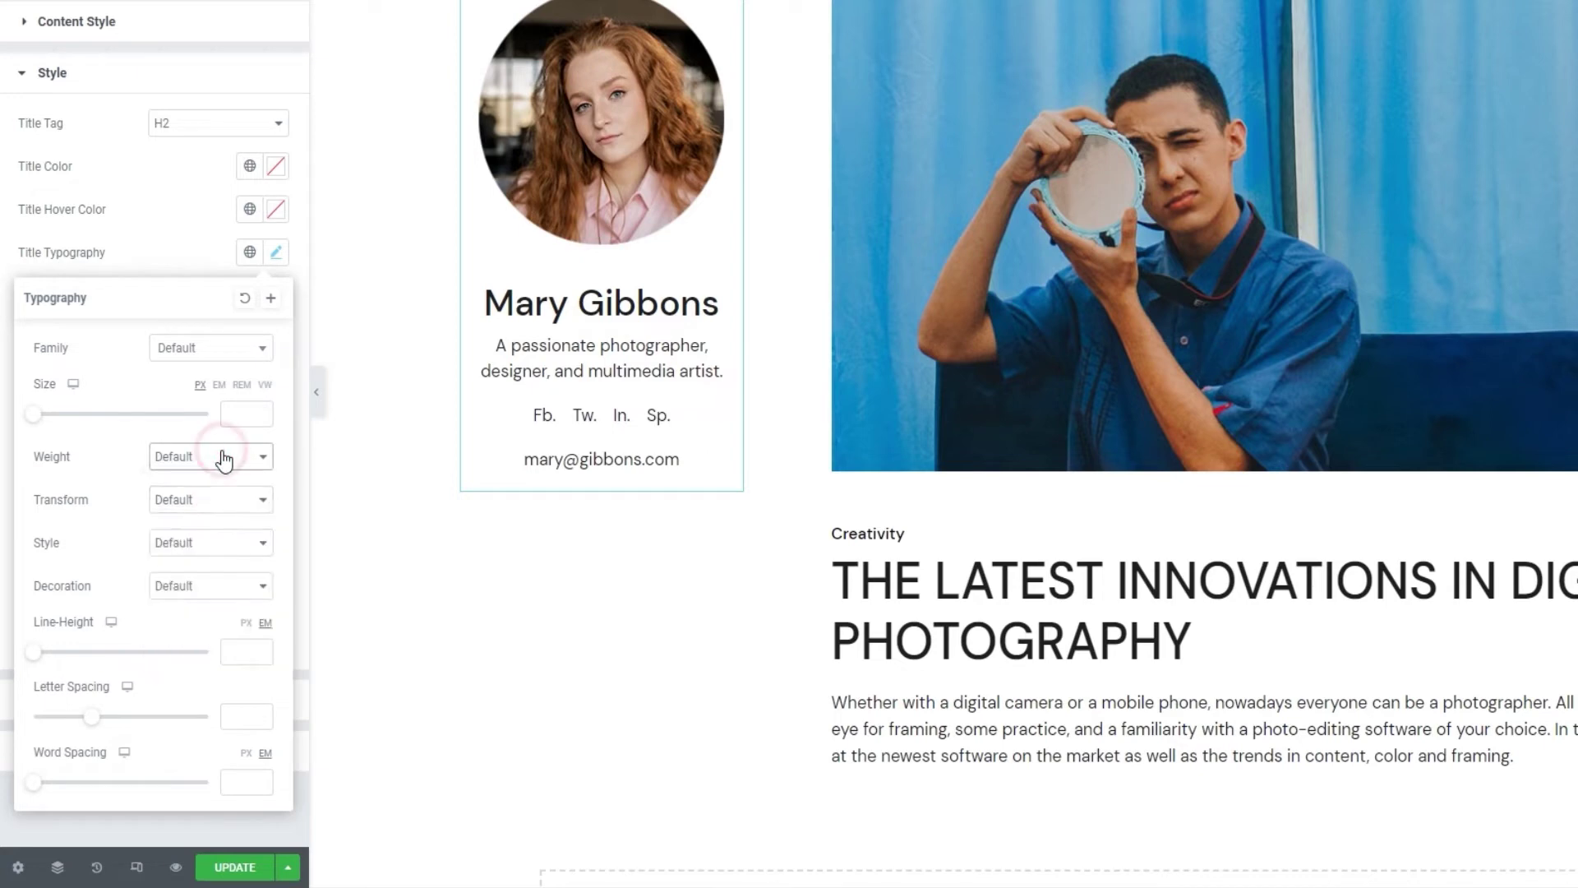
Set the title text transform to Uppercase, leaving font style and decoration at Default.
left_click(221, 498)
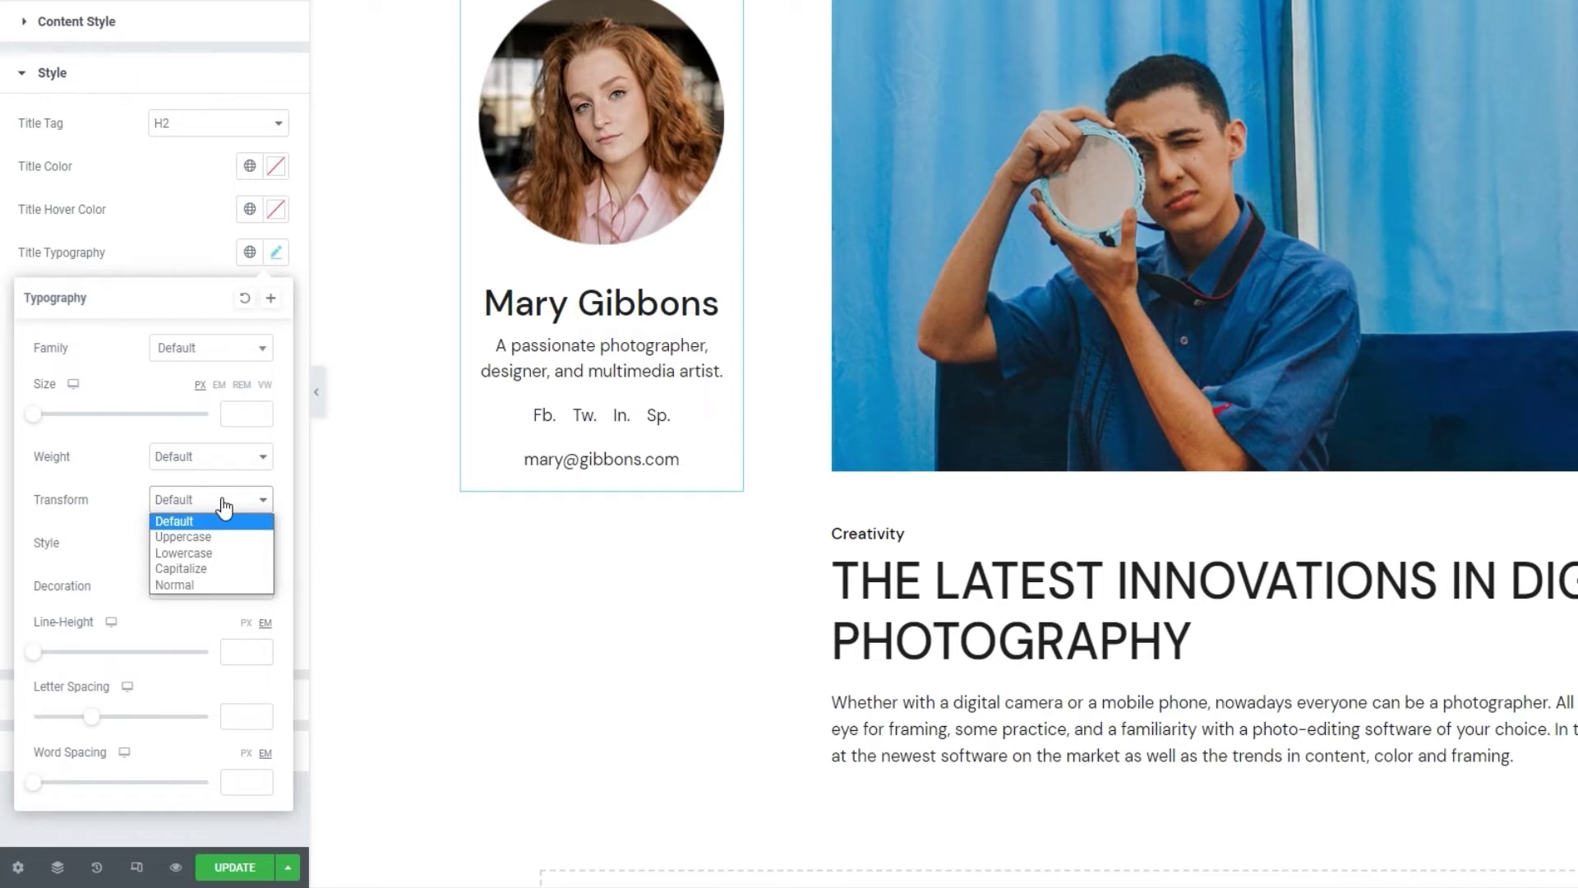
left_click(228, 536)
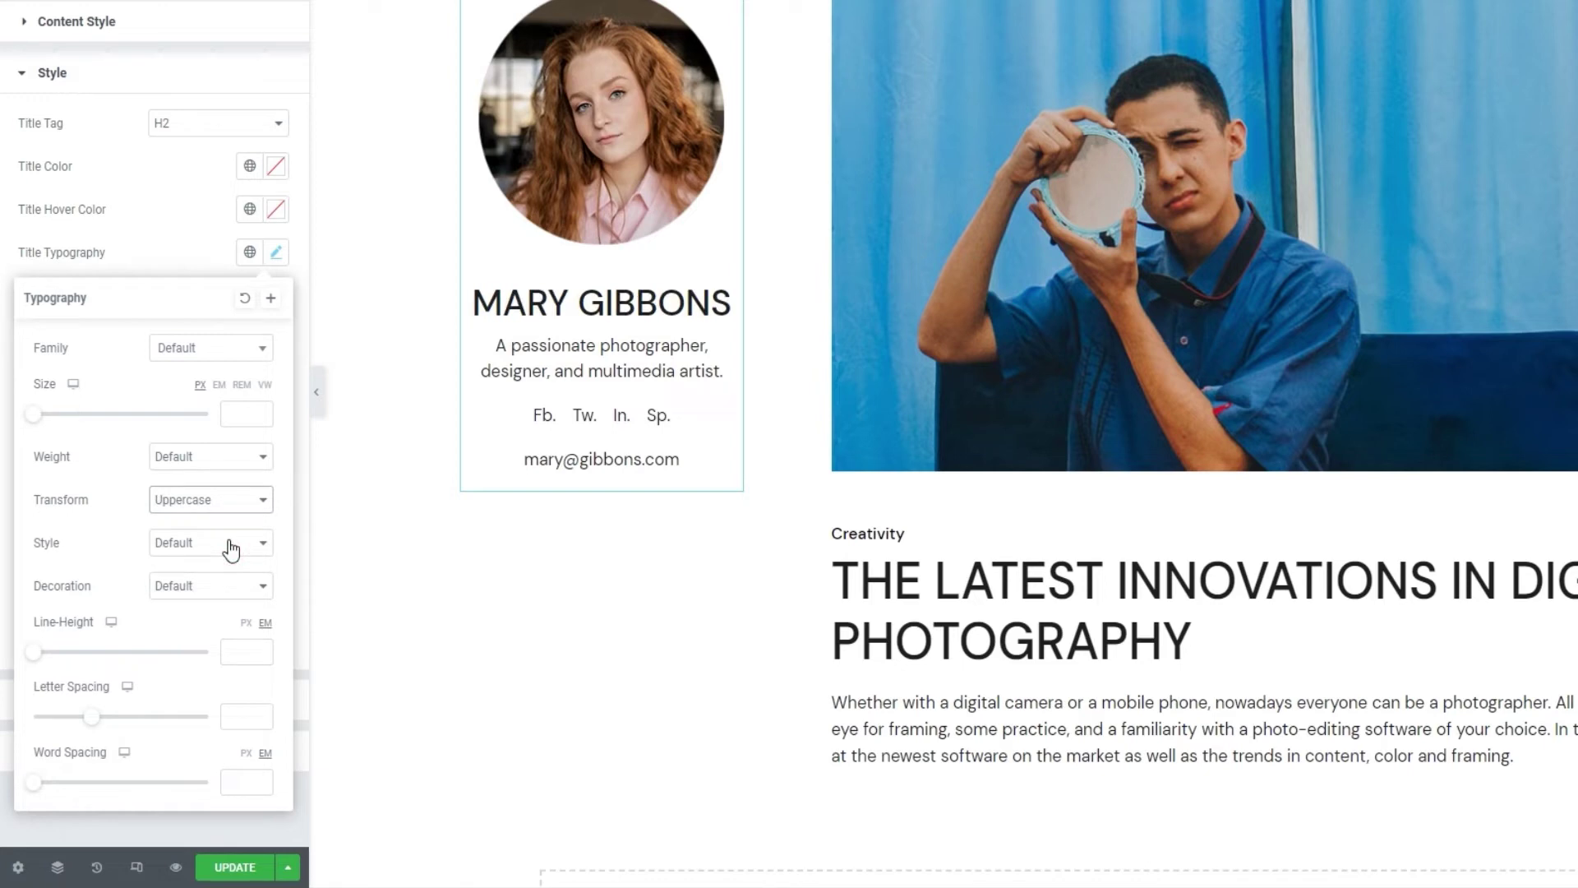
left_click(231, 550)
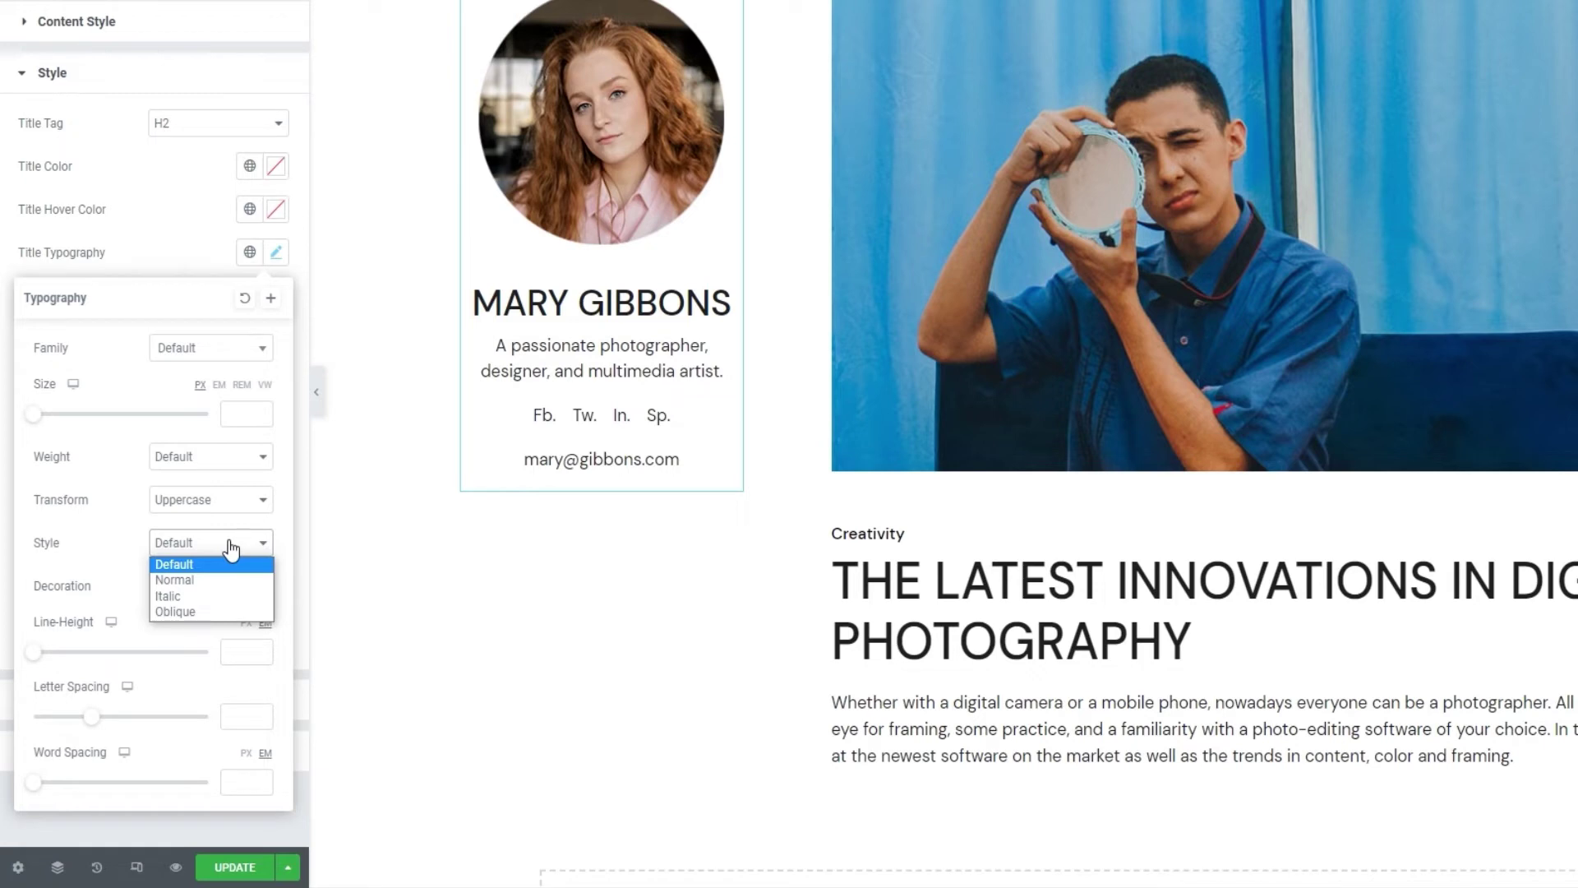
left_click(231, 550)
left_click(230, 587)
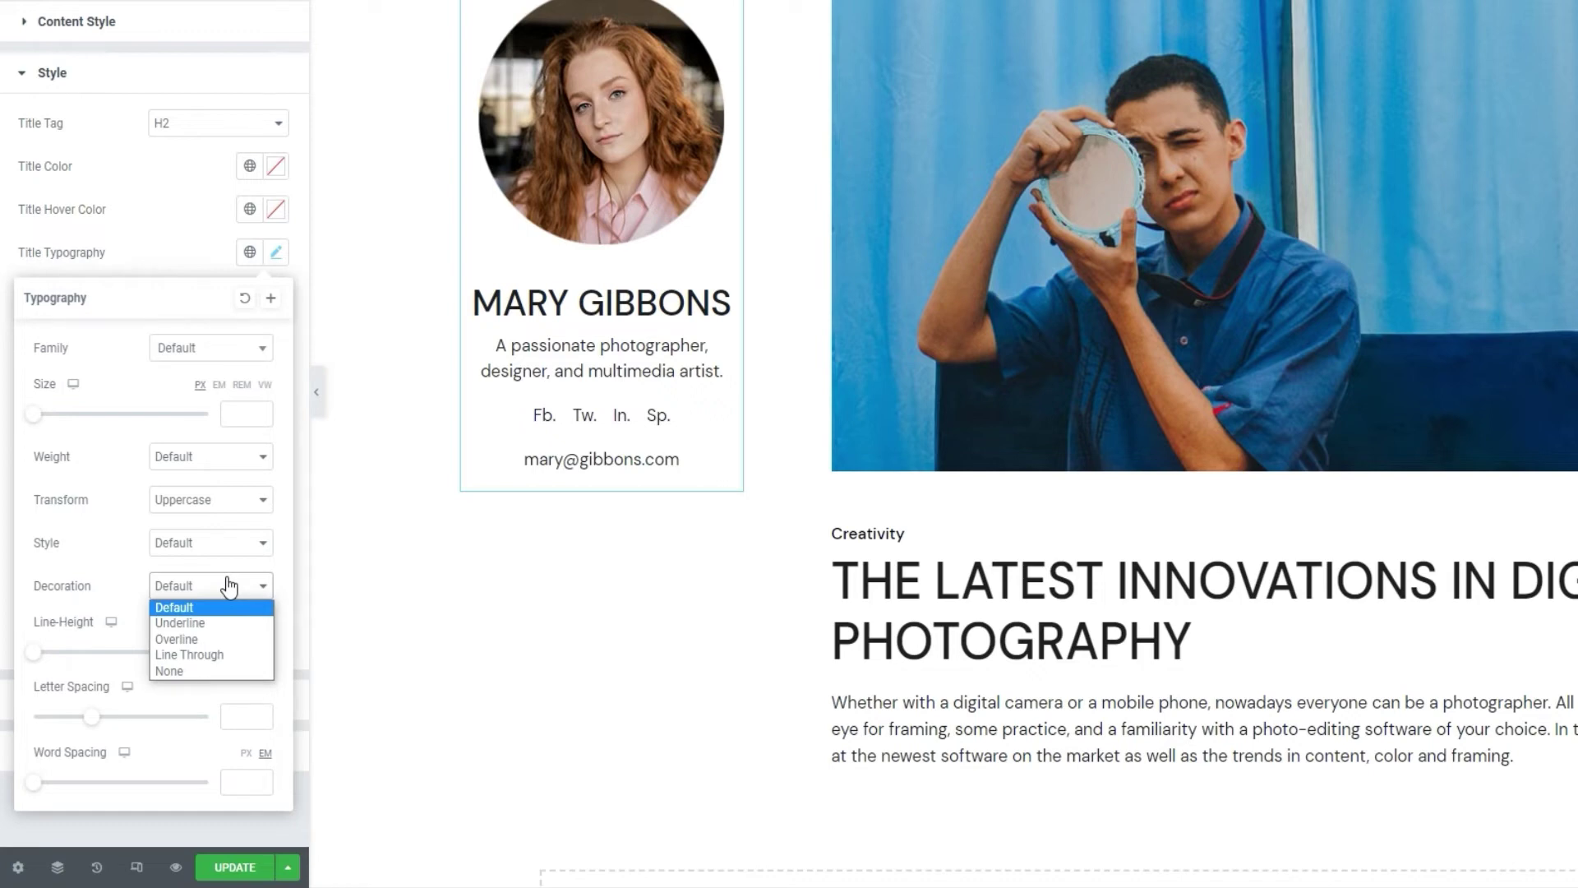
left_click(229, 587)
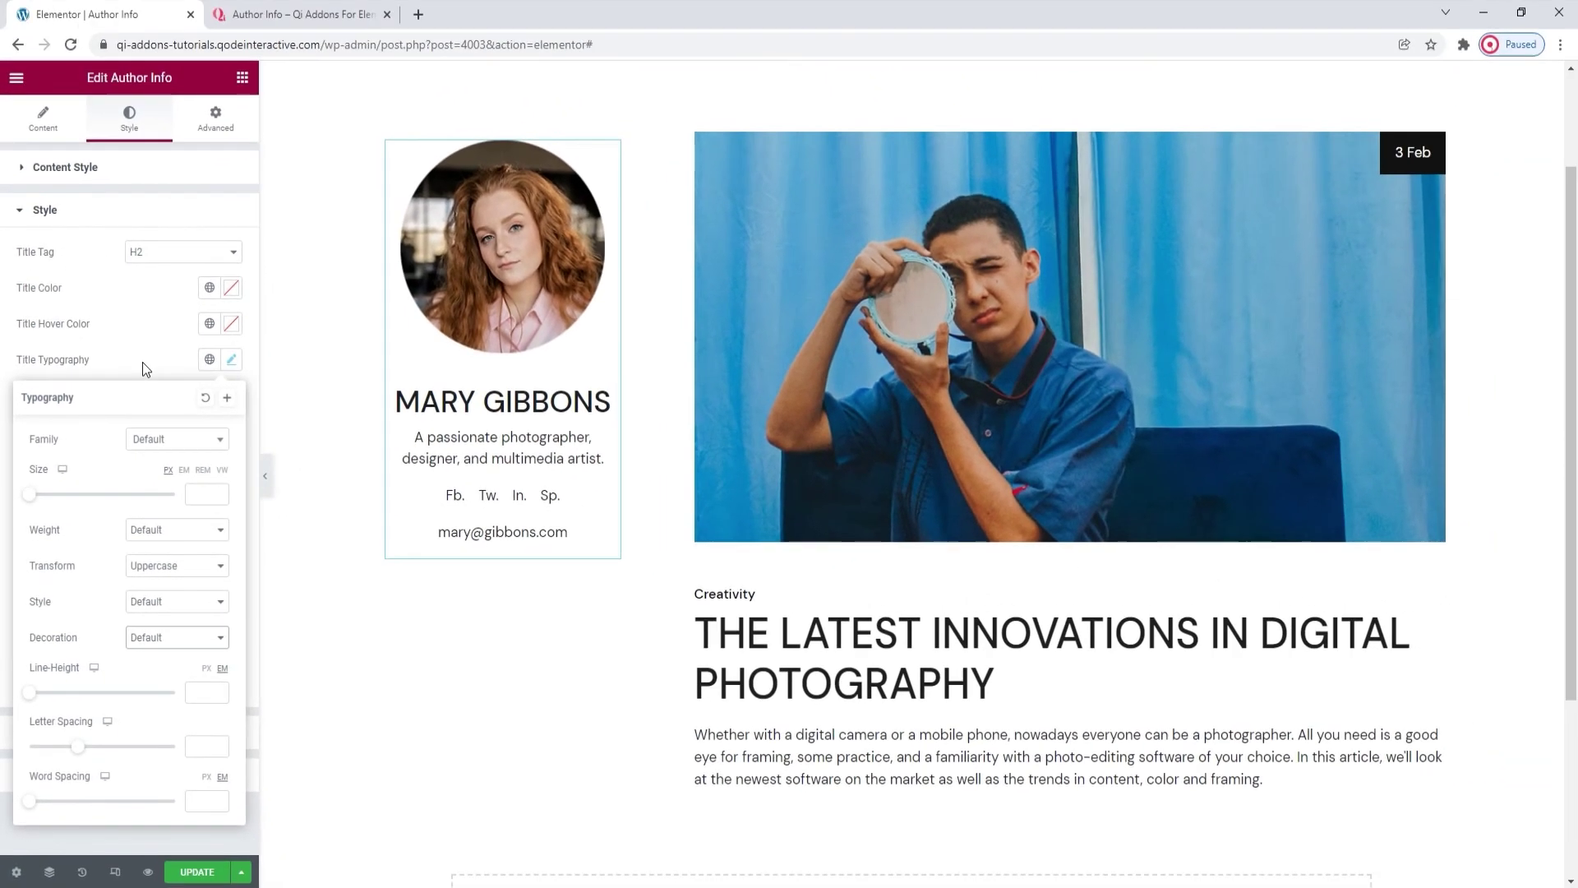
left_click(168, 256)
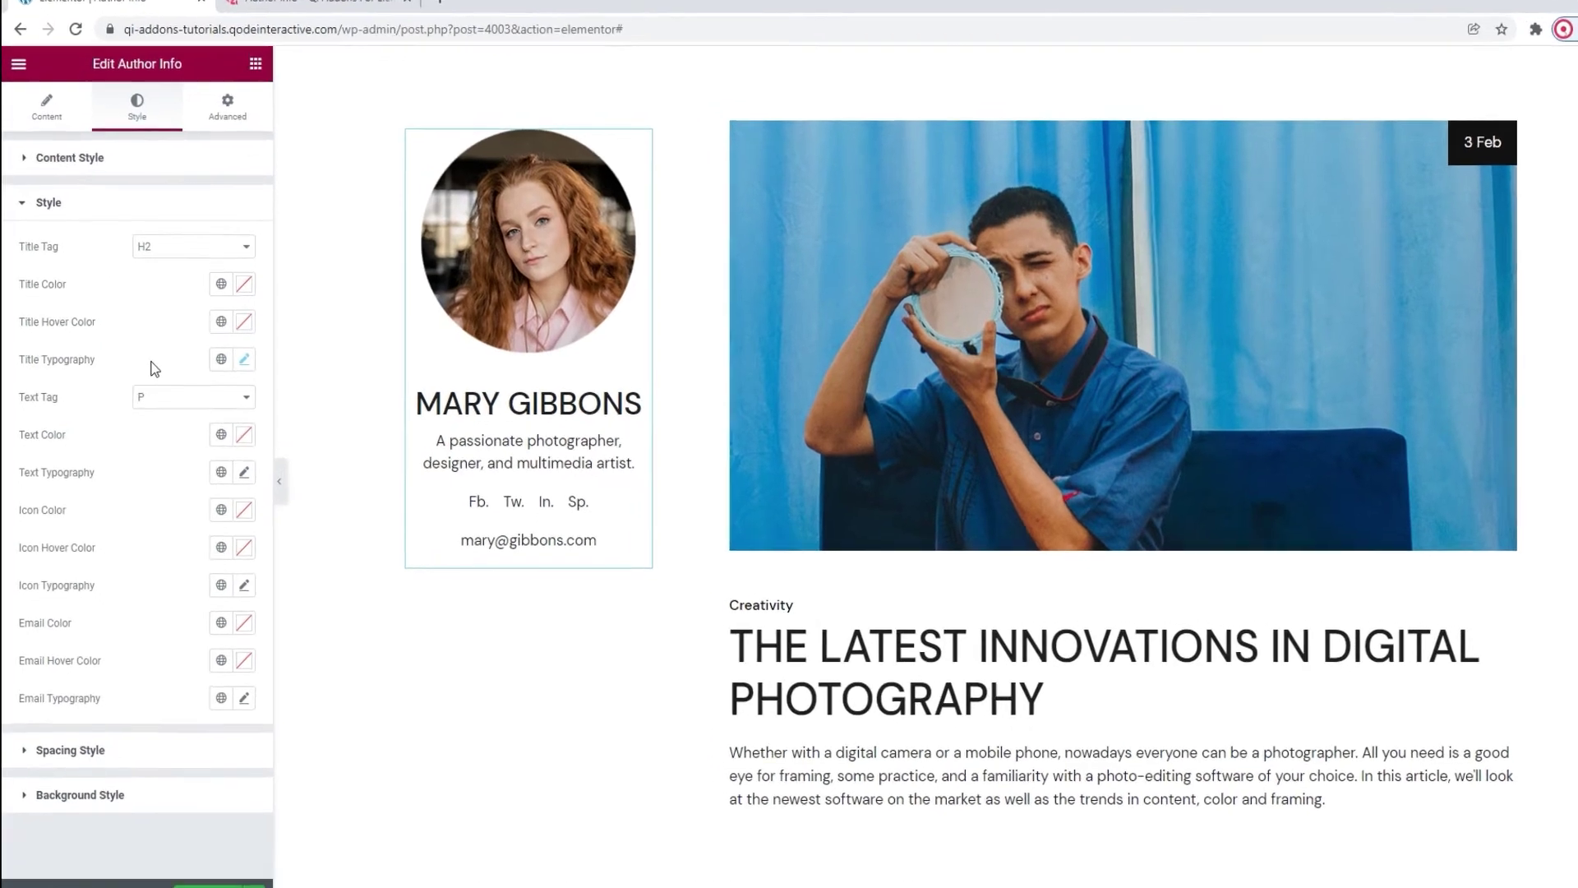
left_click(158, 399)
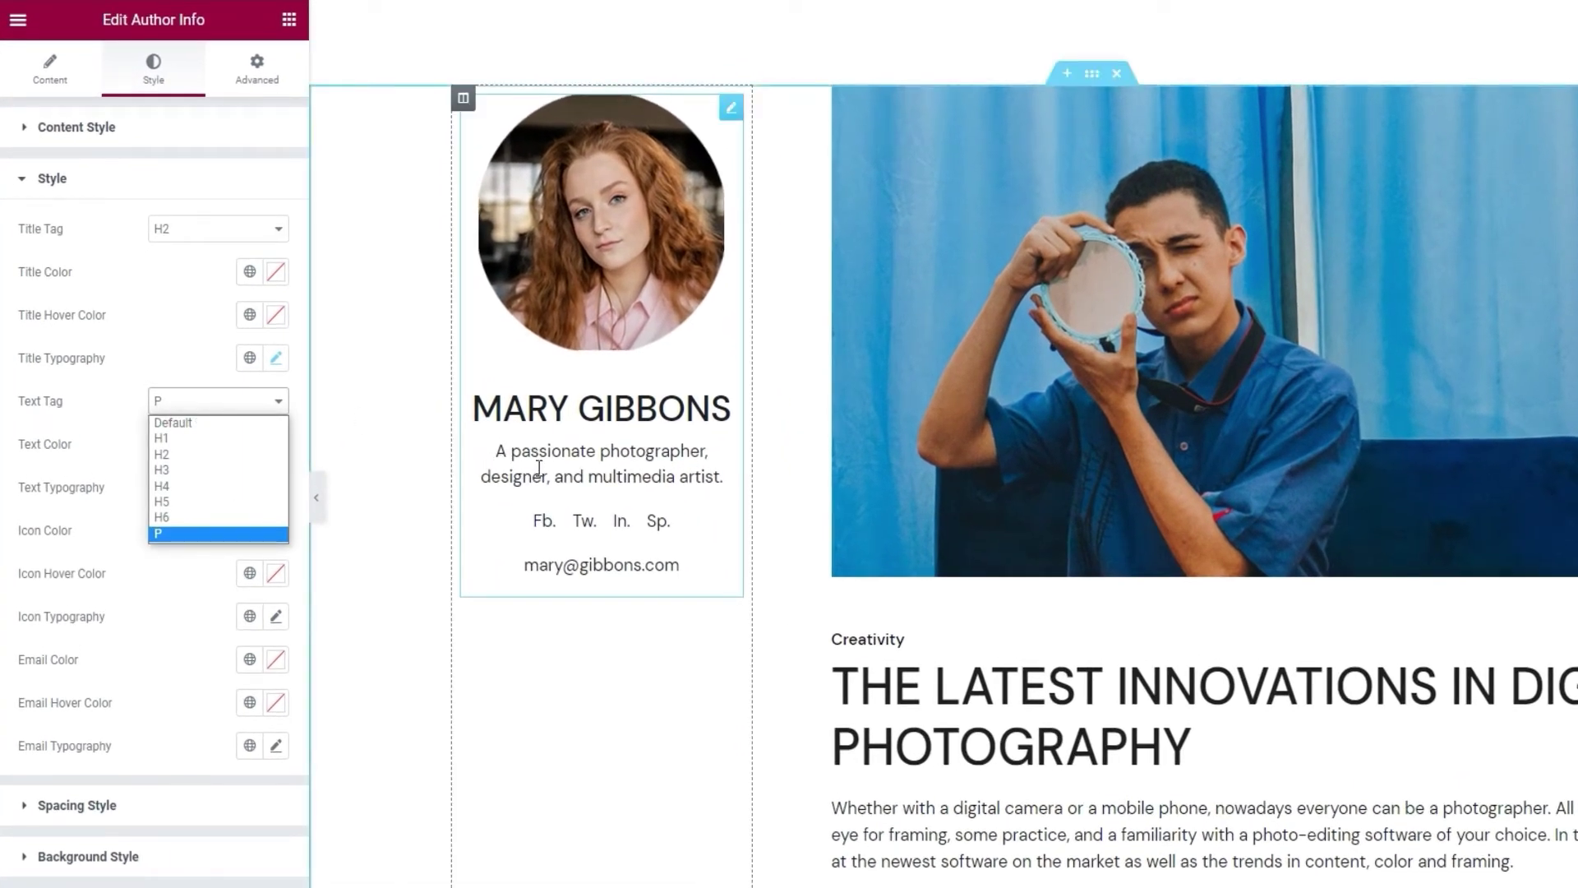
left_click(236, 398)
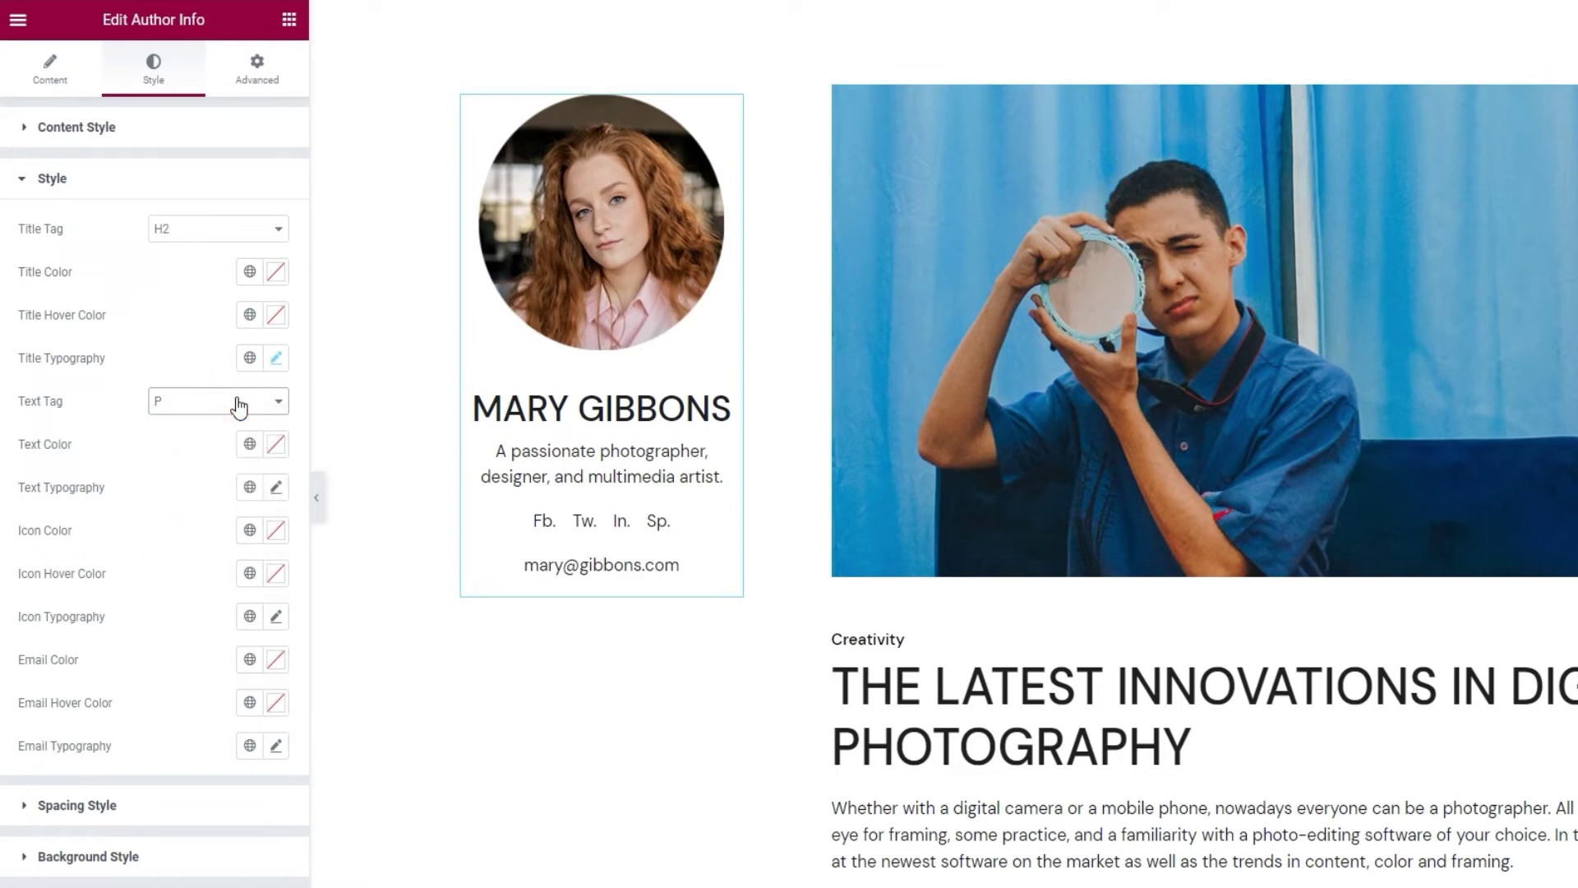
left_click(276, 444)
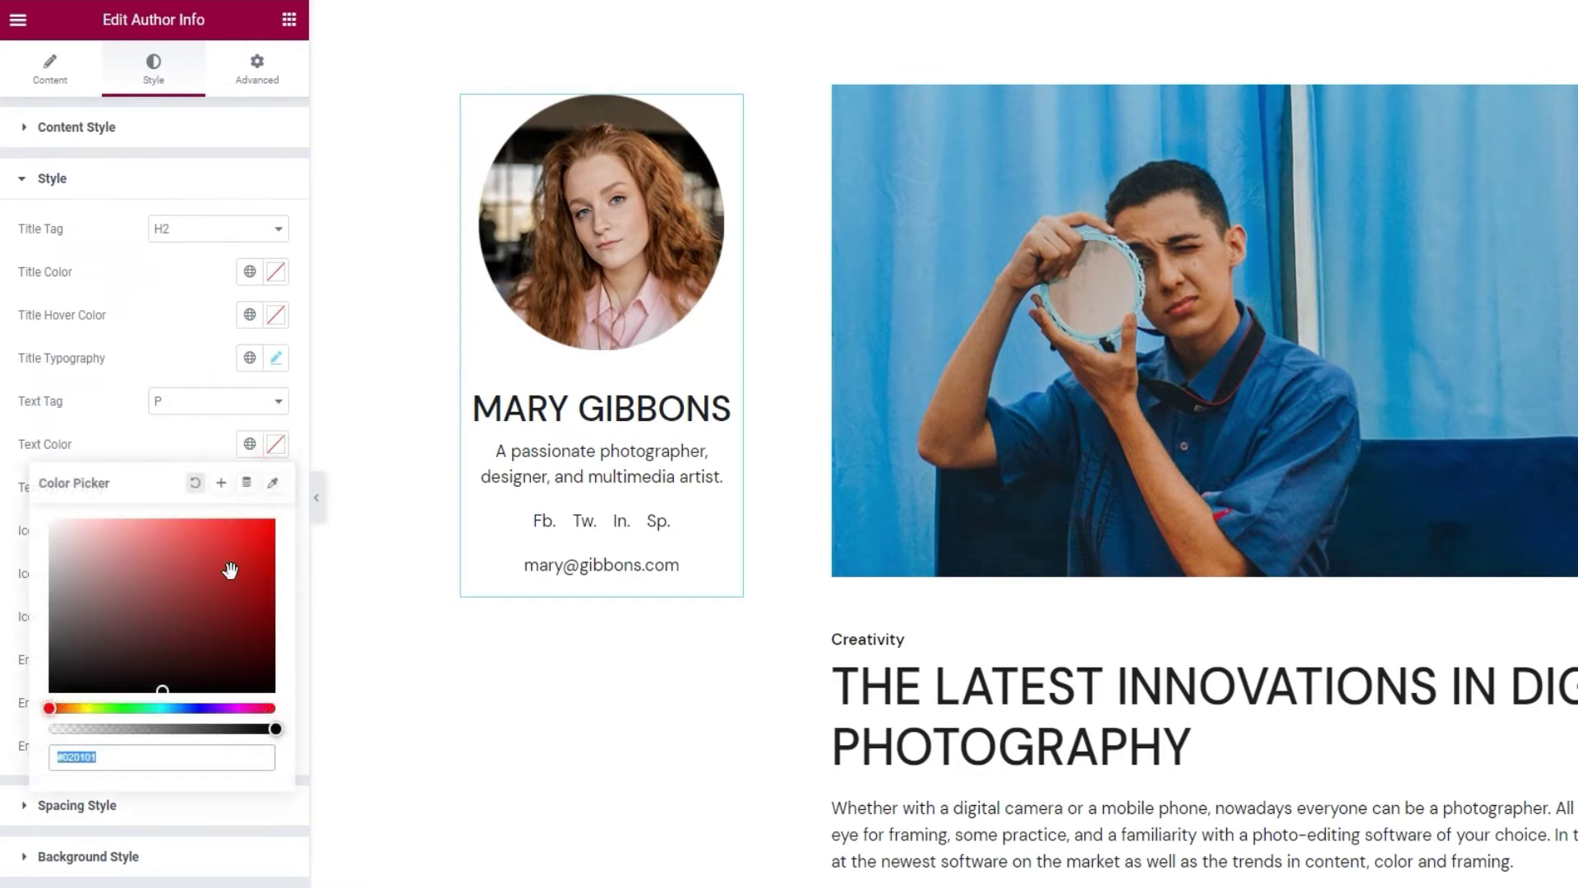
left_click(191, 559)
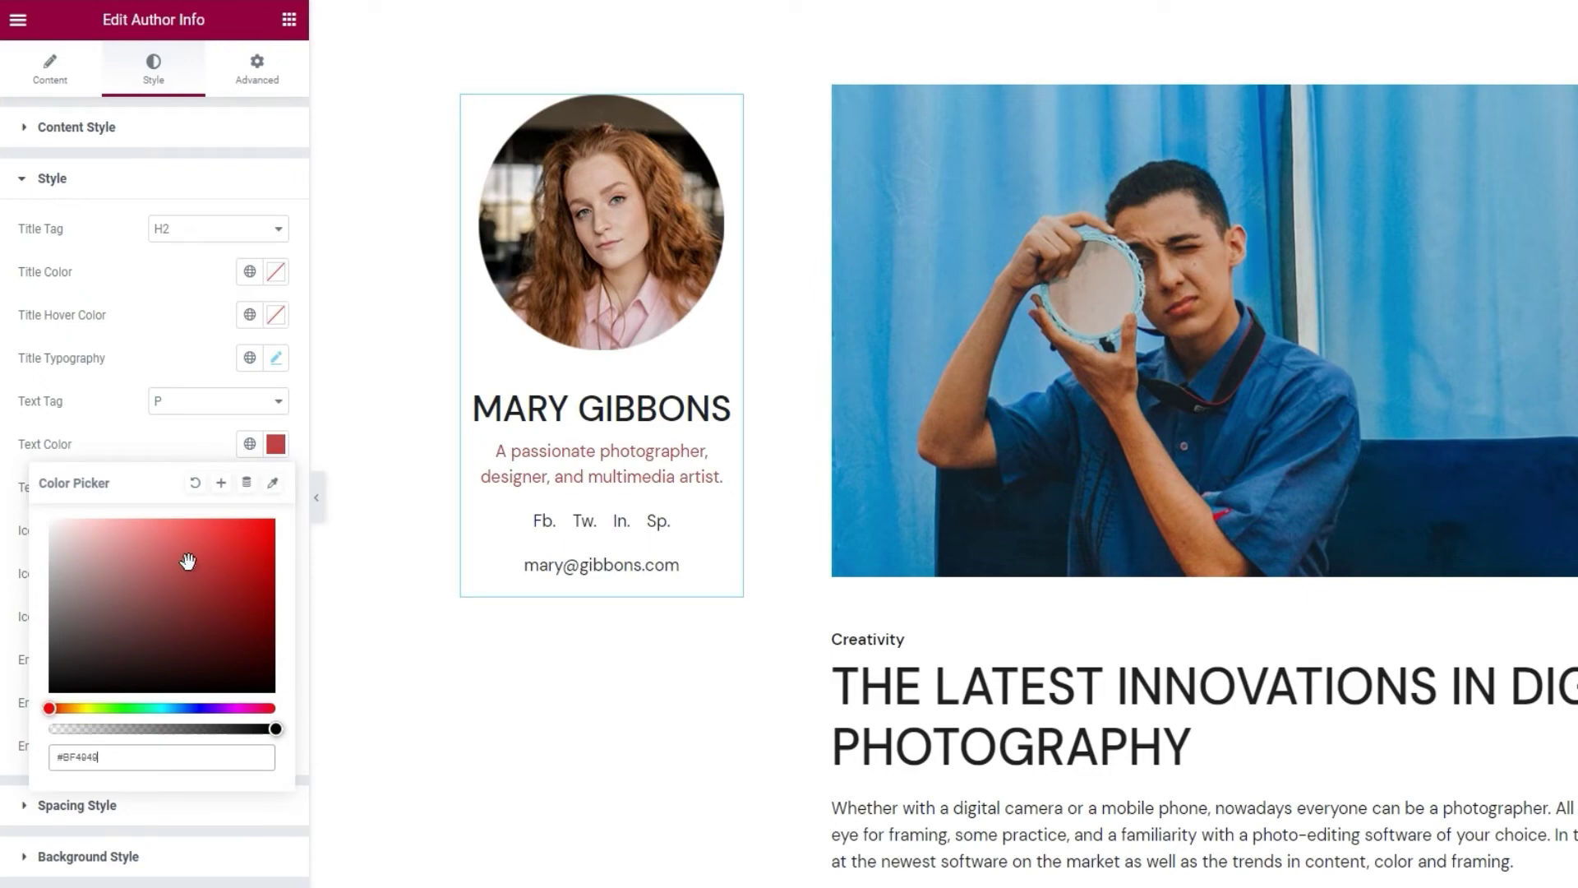
left_click(194, 482)
left_click(214, 452)
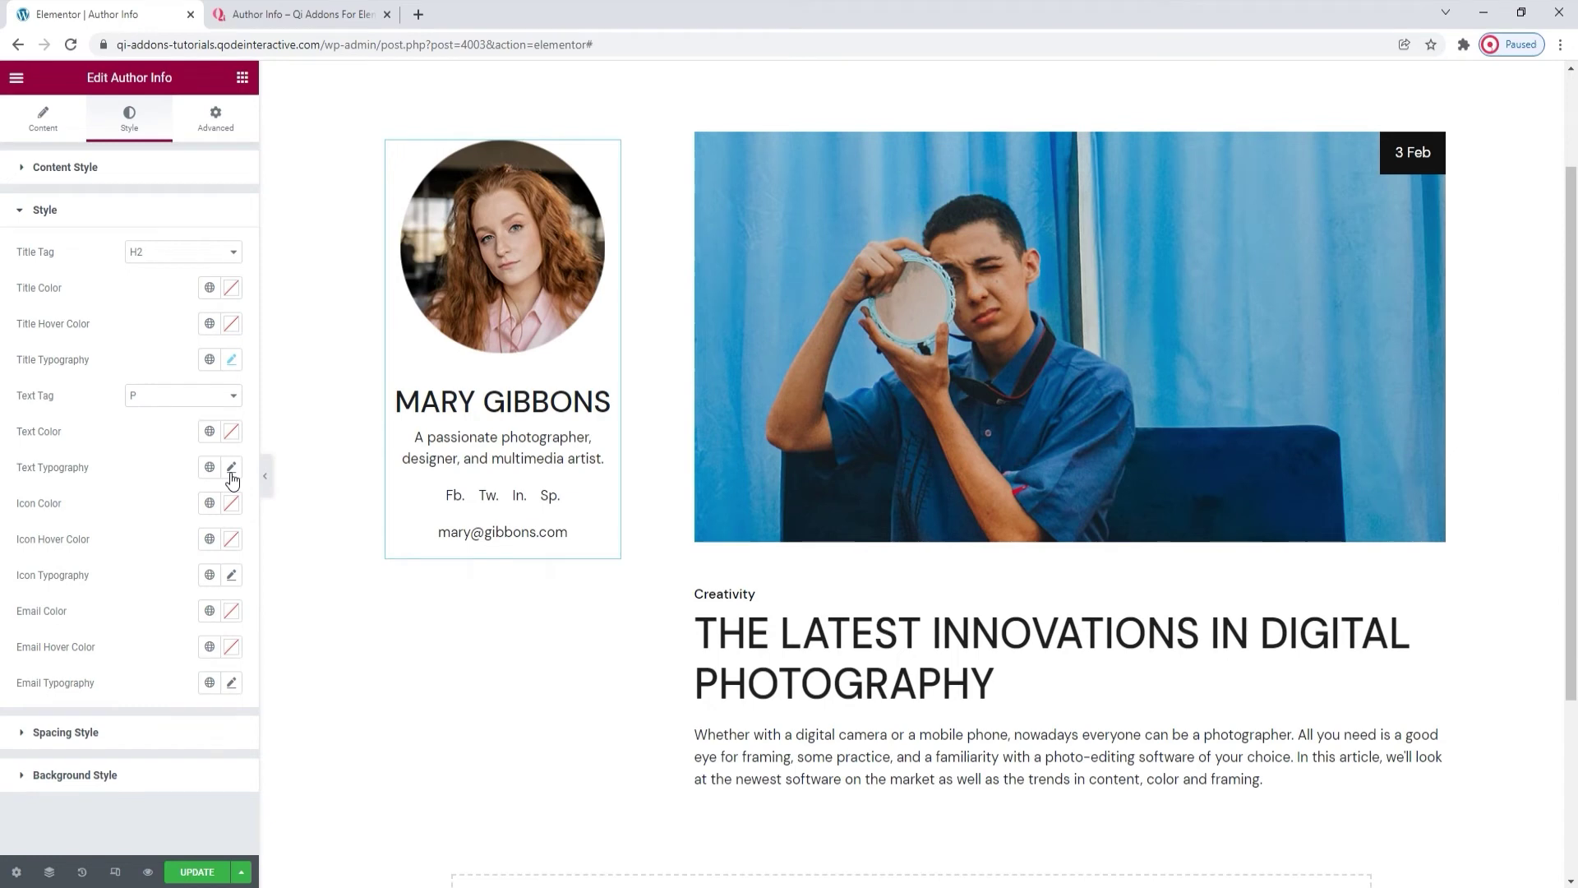
left_click(231, 470)
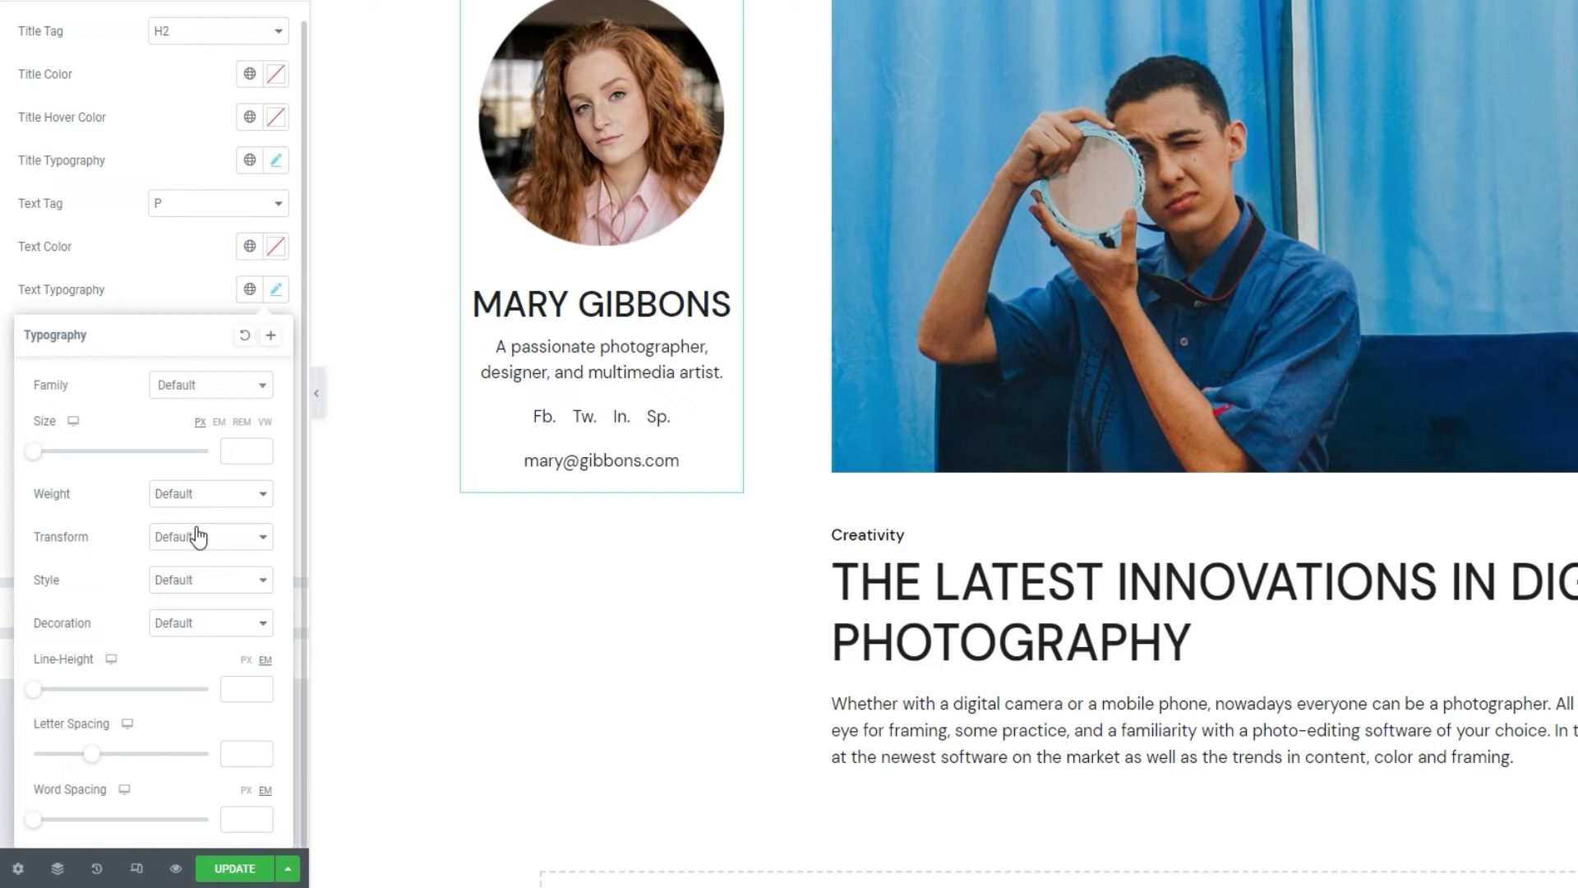
left_click(204, 301)
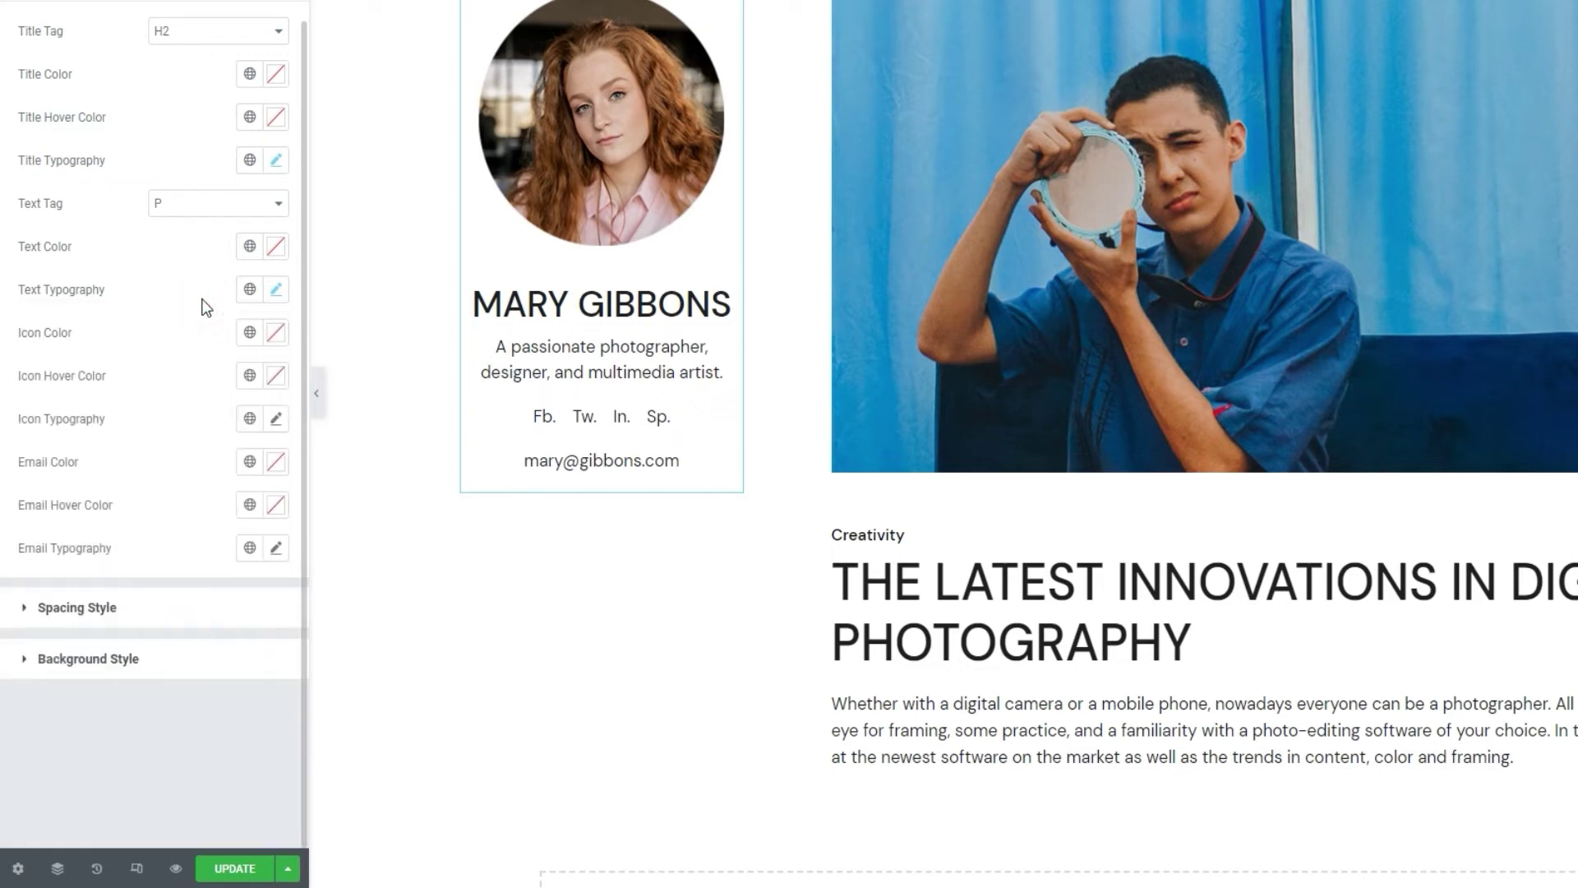
Set the social icons' colour to black #000000.
left_click(275, 349)
type("#FF6565")
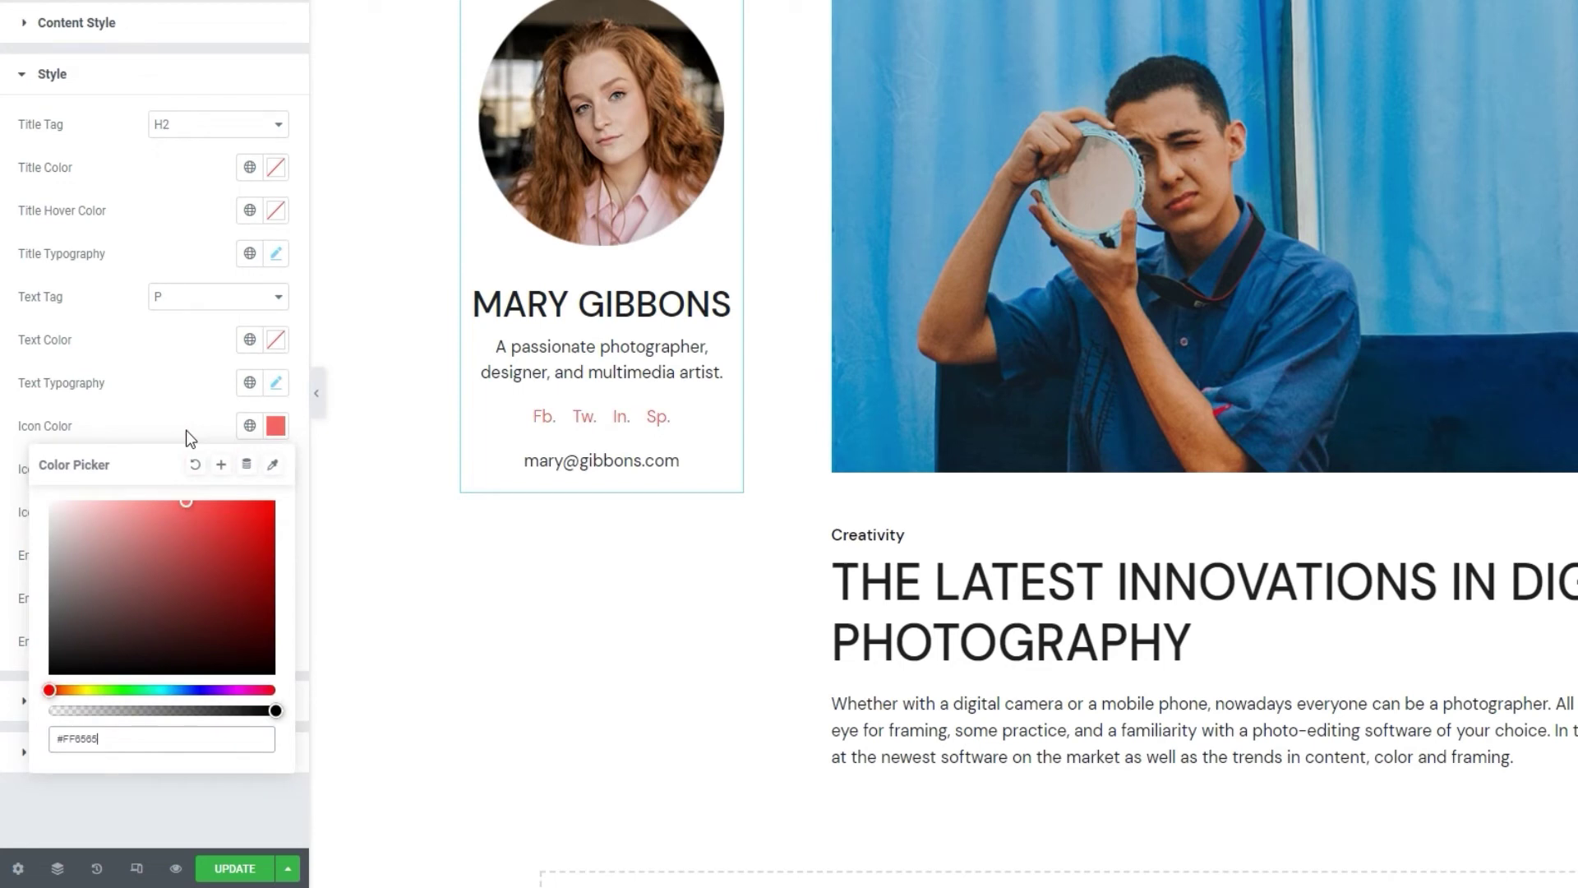
left_click(187, 551)
left_click_drag(124, 658, 30, 701)
left_click(190, 429)
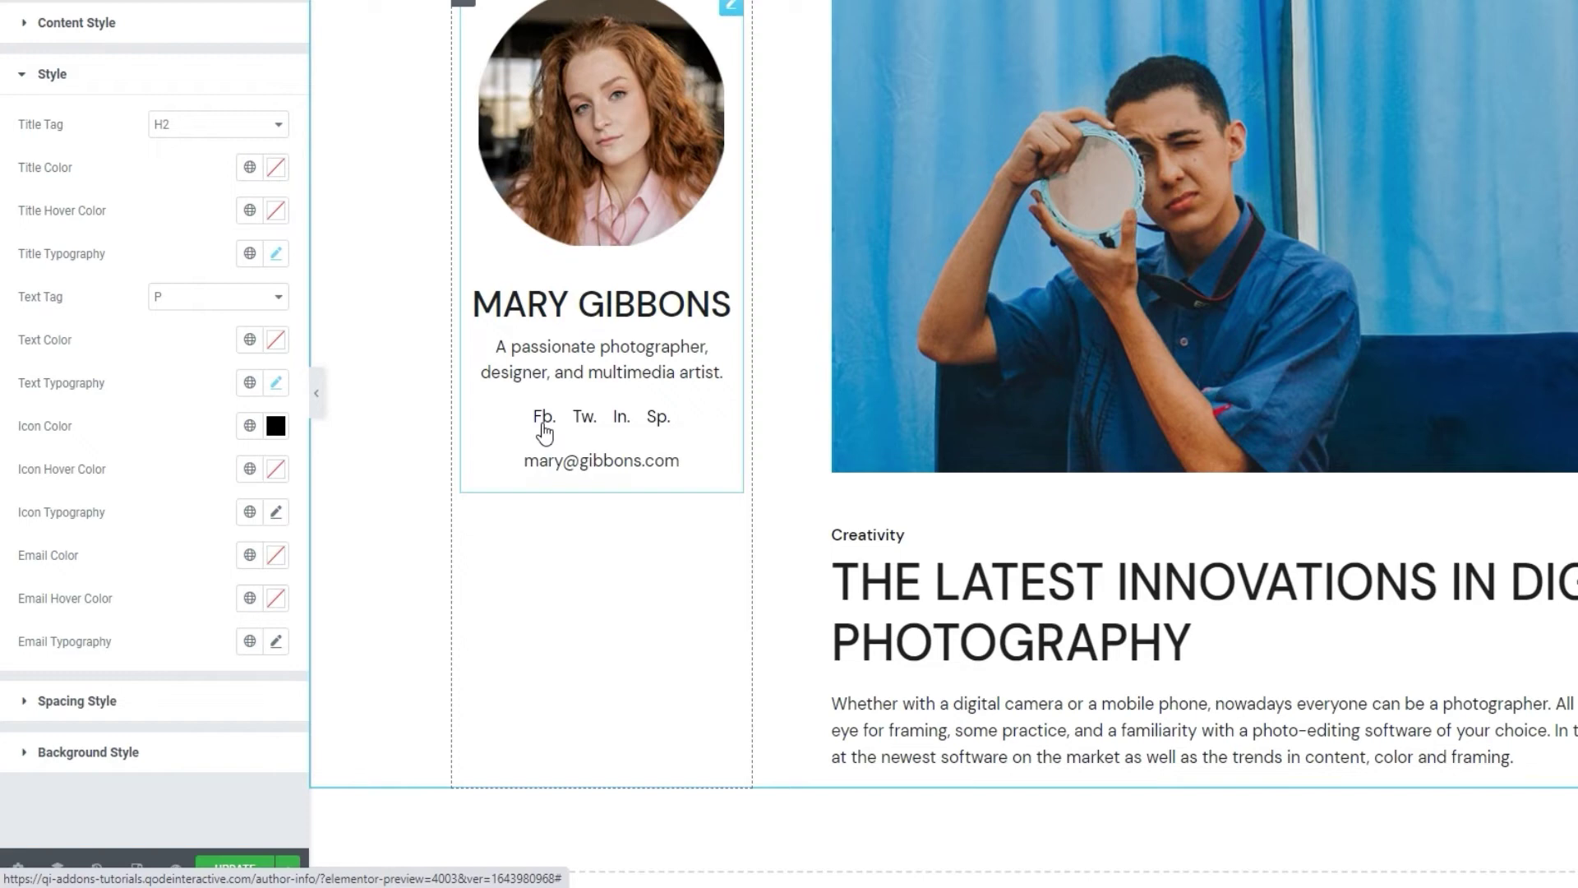
Set the social icons' hover colour to translucent black #0000008c.
left_click(276, 468)
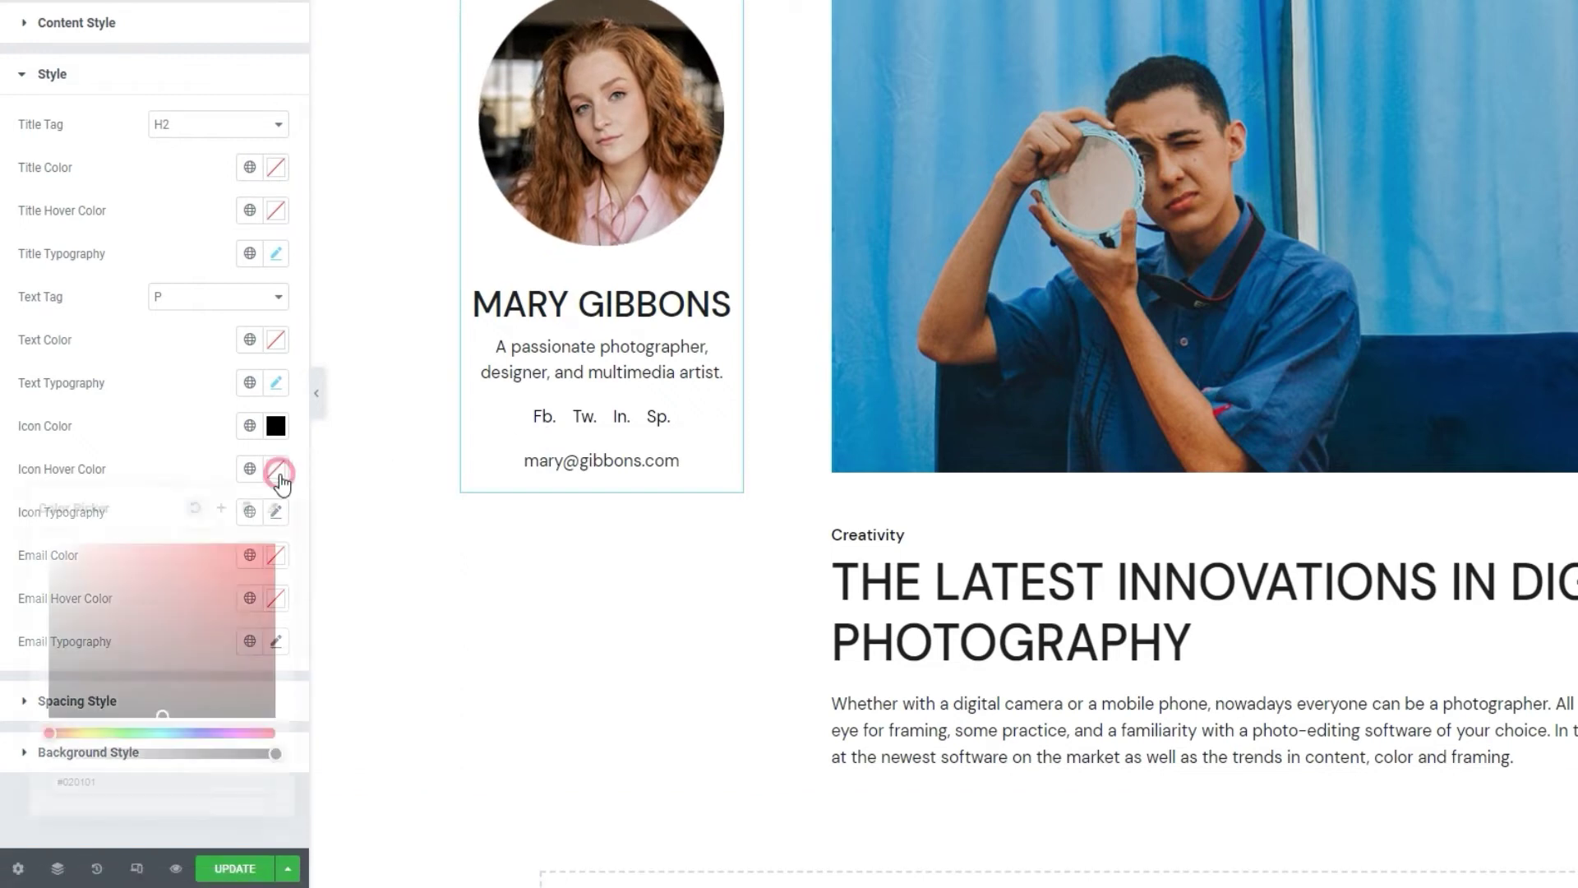
left_click(183, 626)
left_click_drag(183, 626, 131, 582)
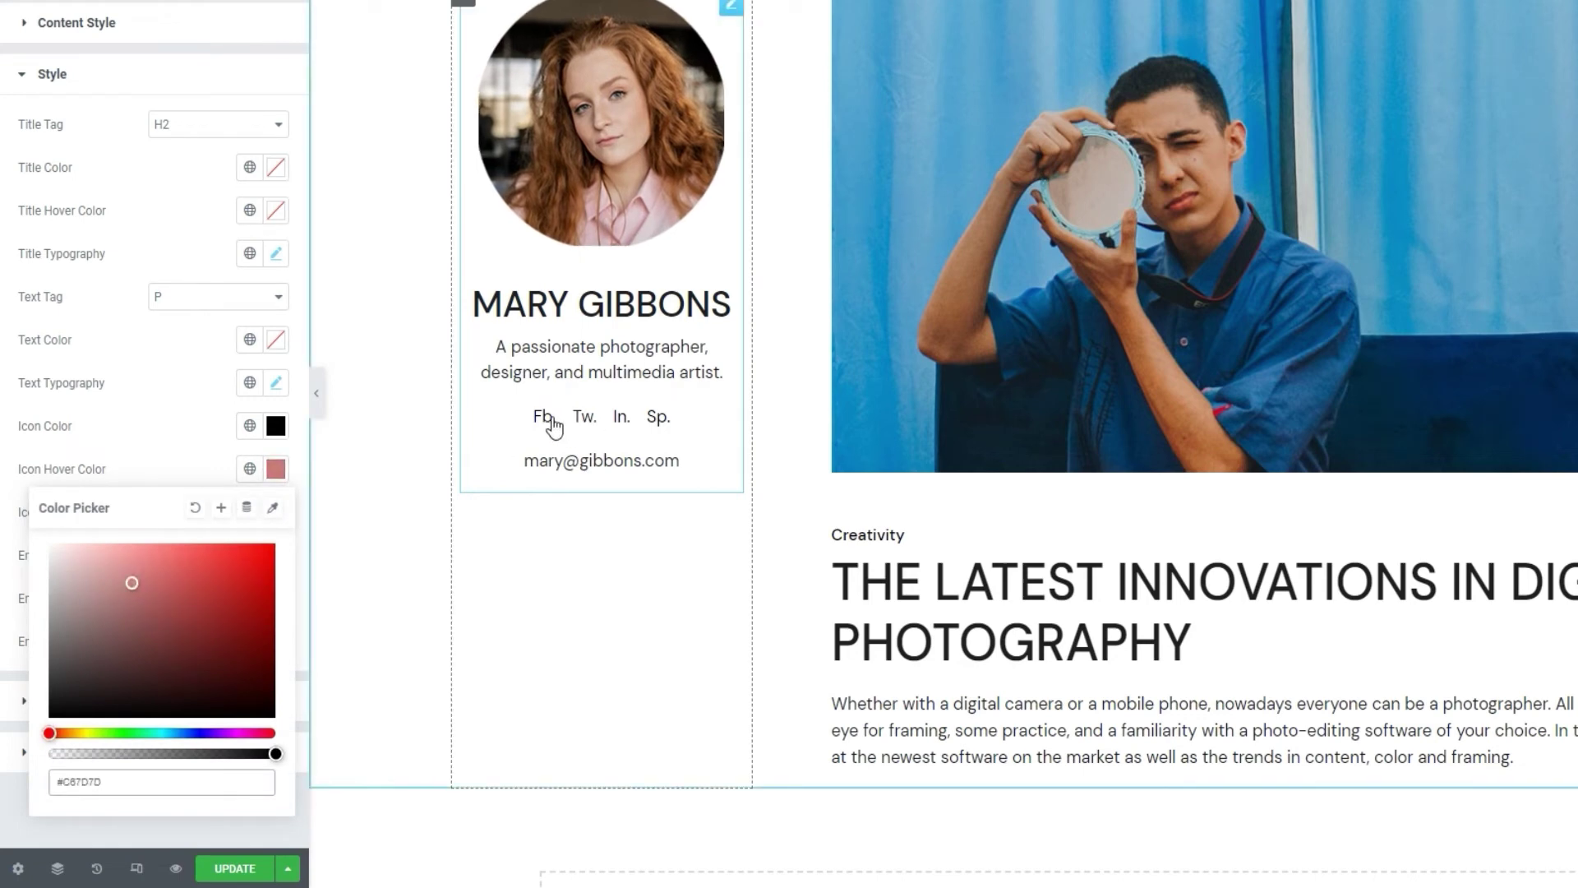
double_click(144, 786)
type("00000")
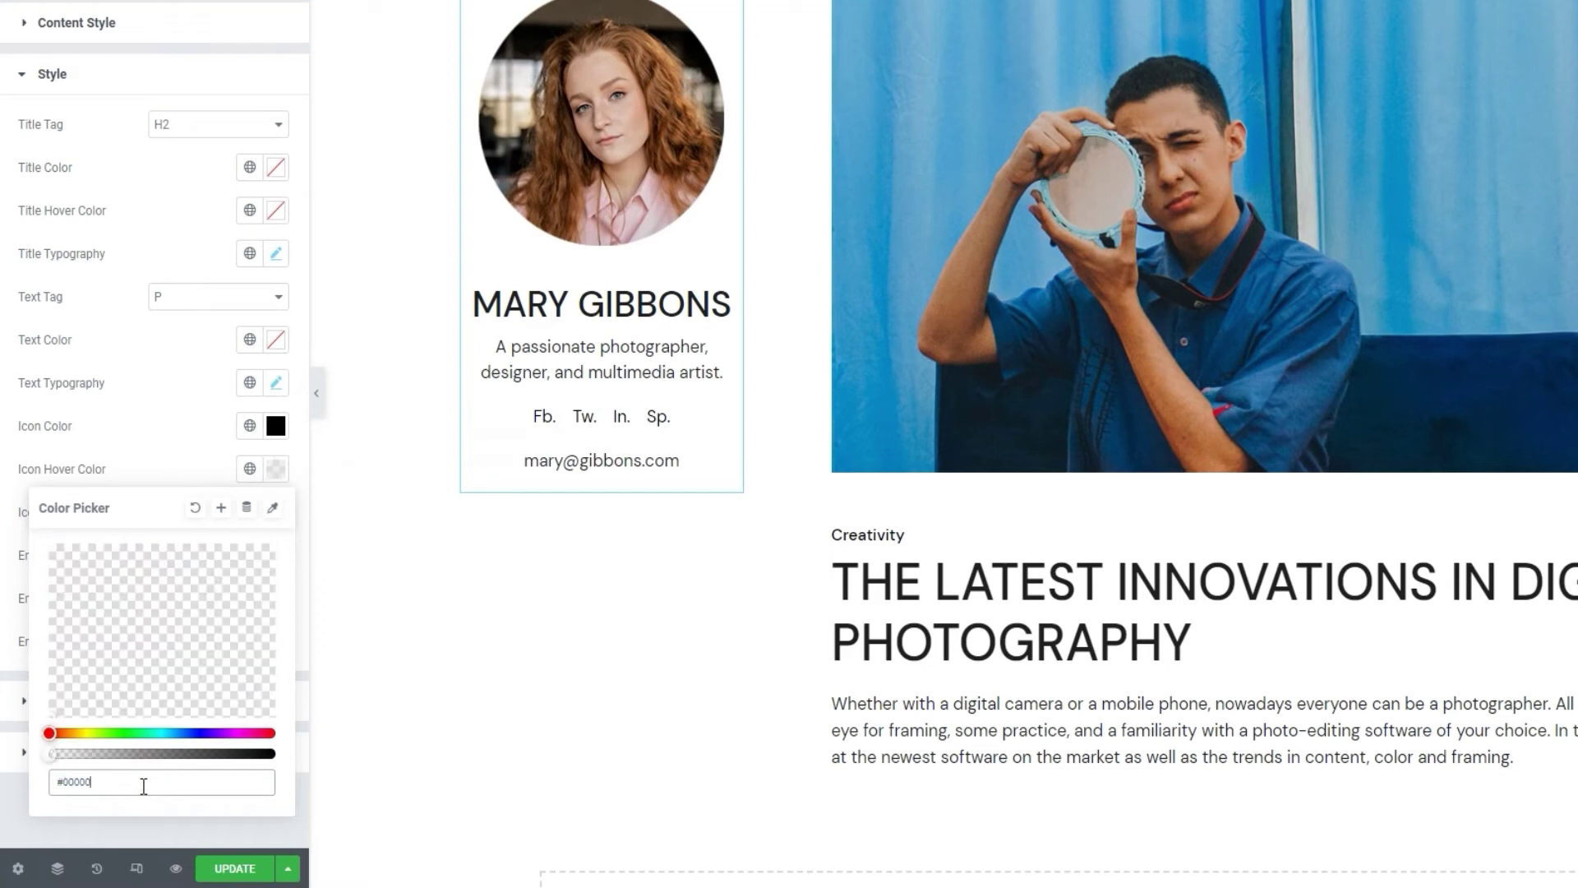
type("08c")
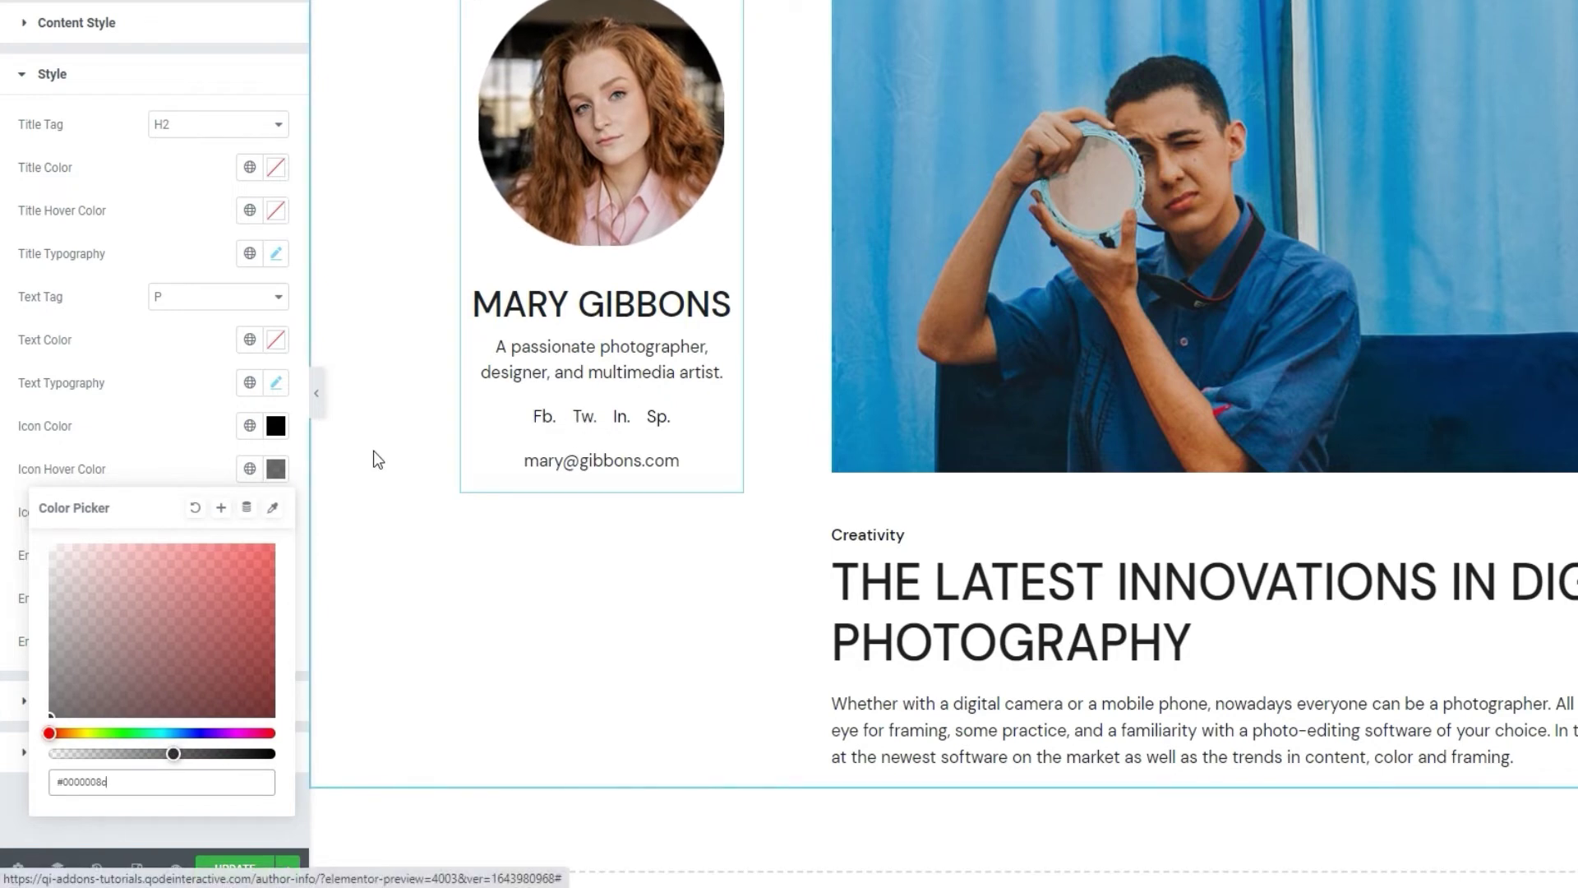
left_click(210, 474)
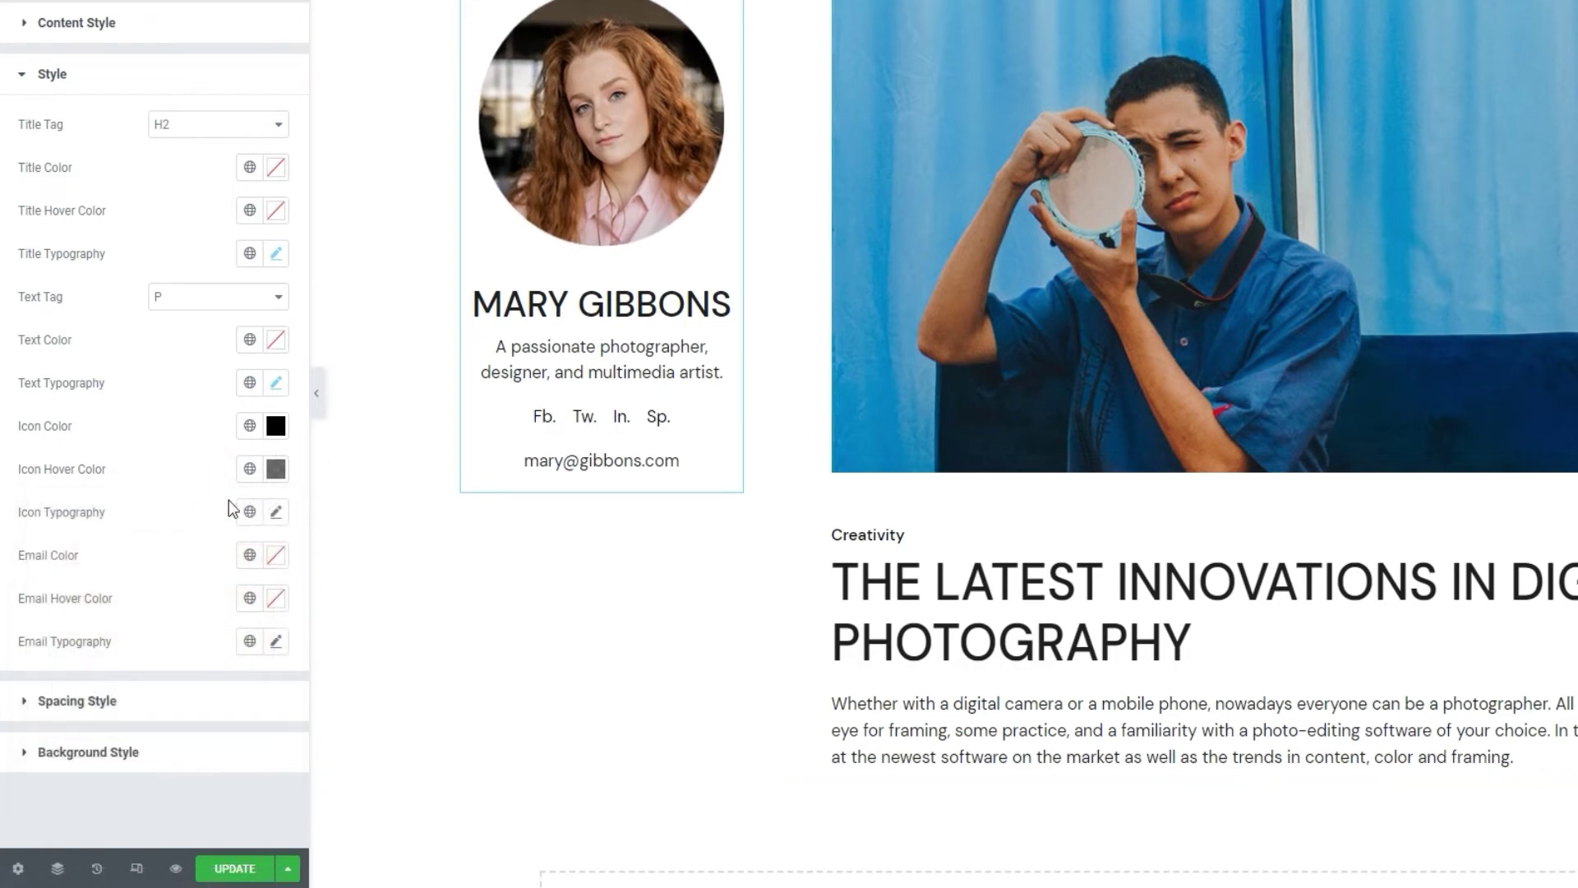
Give the social icon labels (Fb., Tw., In., Sp.) font weight 500 in Icon Typography.
left_click(277, 511)
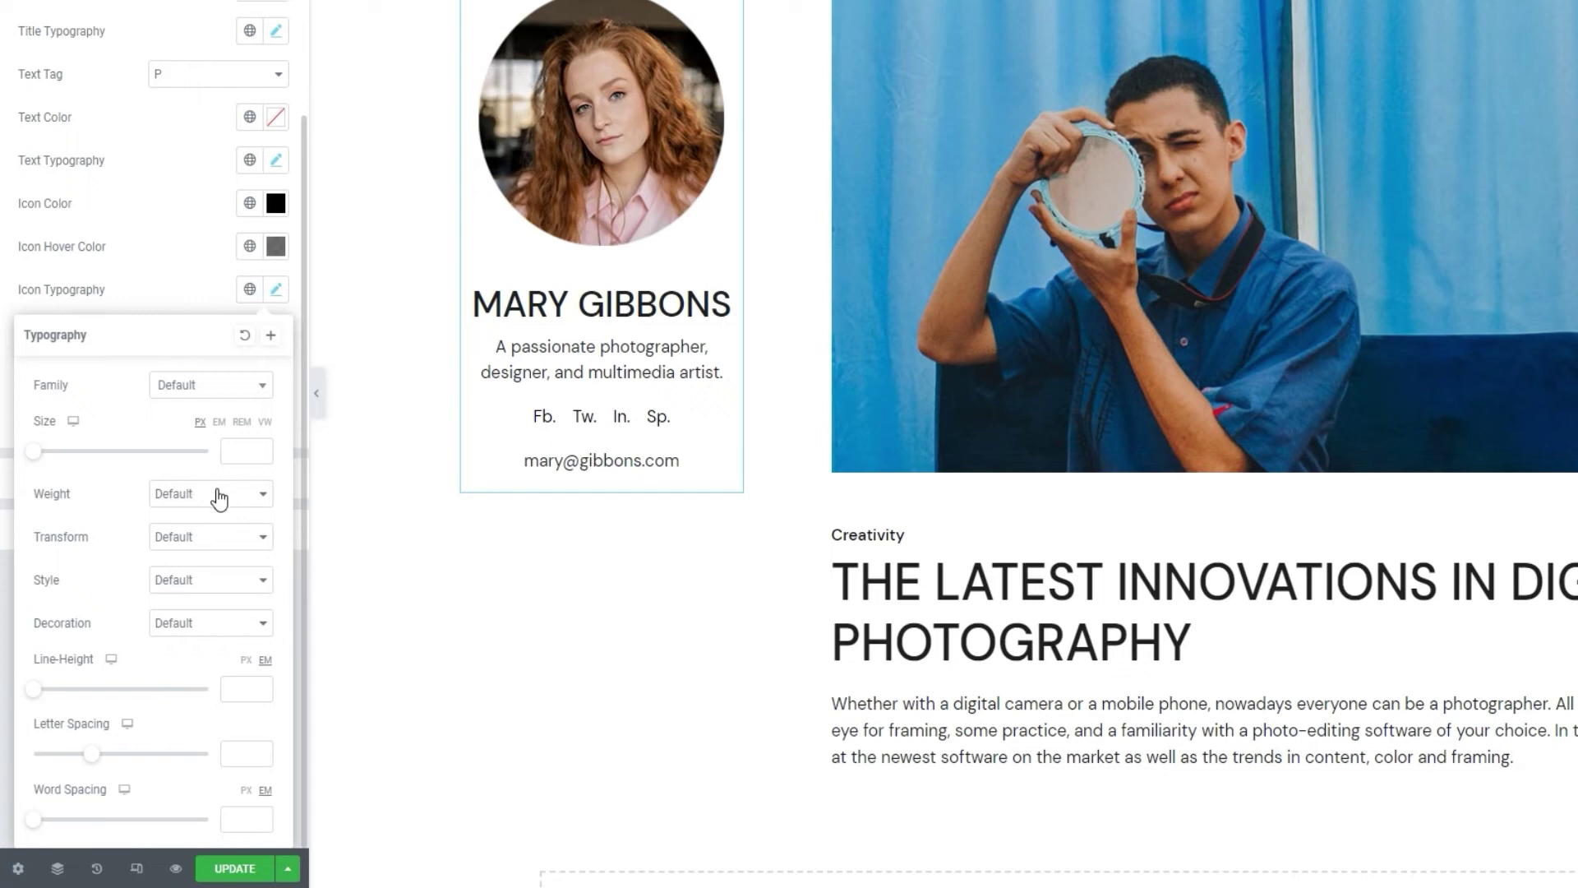
left_click(218, 495)
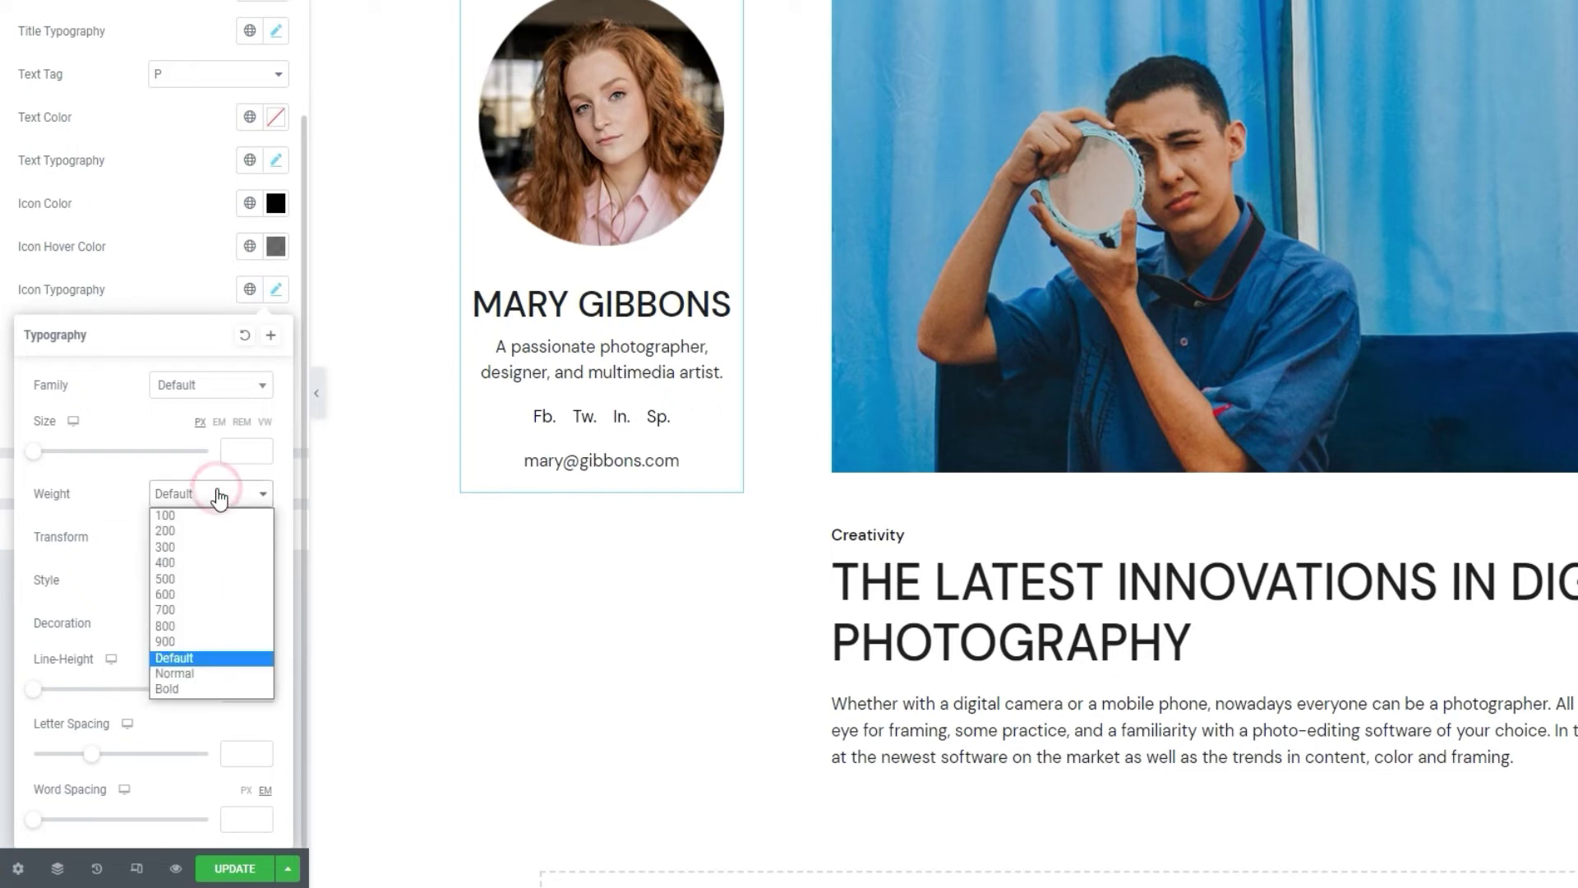
left_click(180, 577)
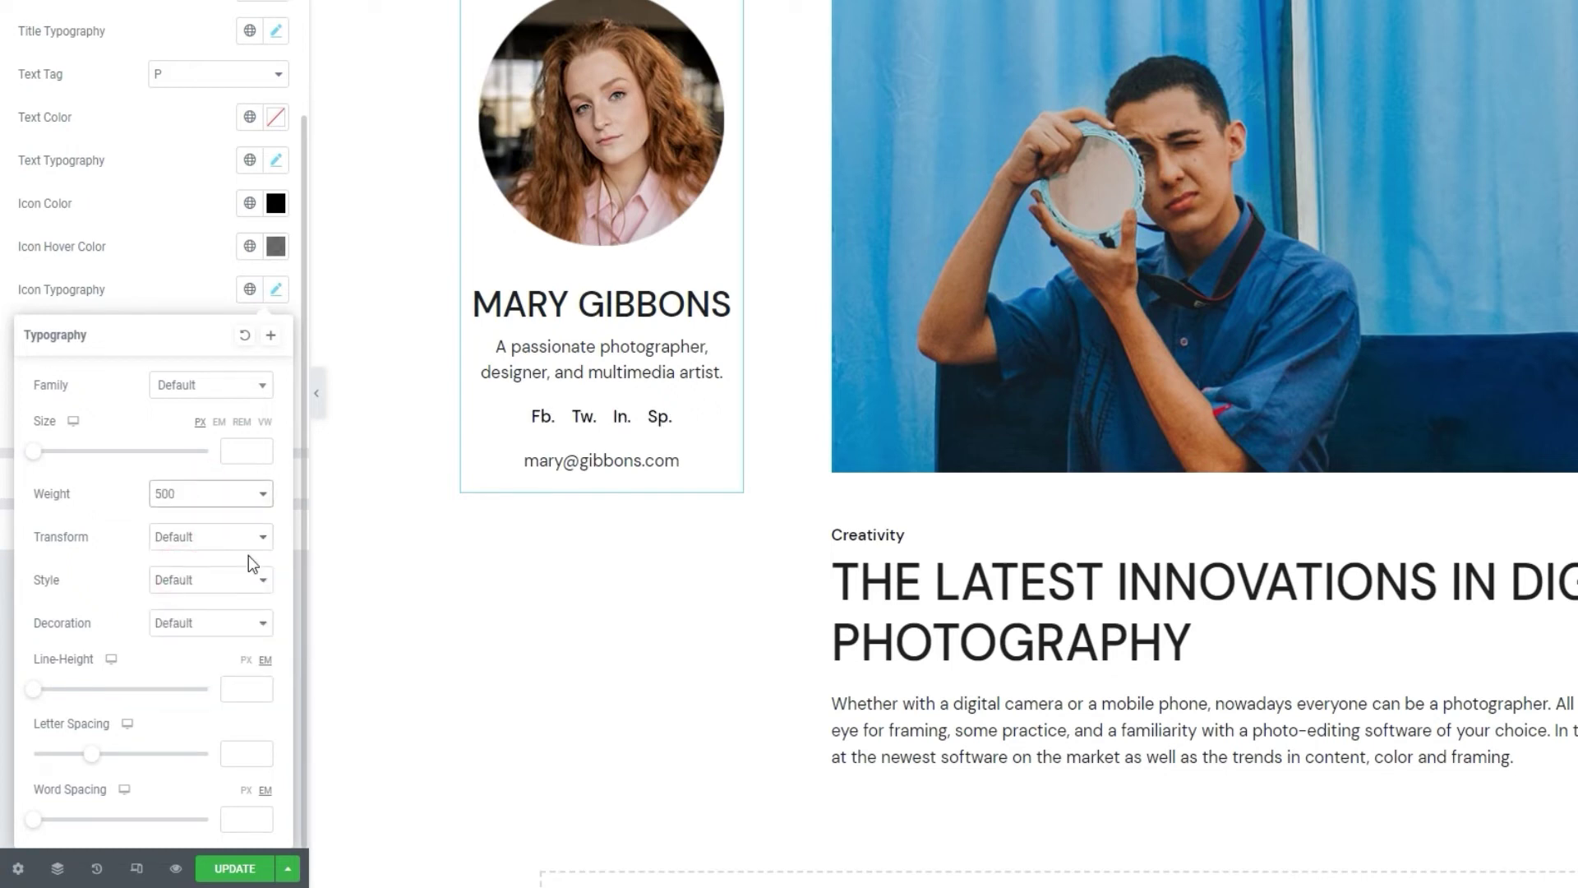
left_click(207, 279)
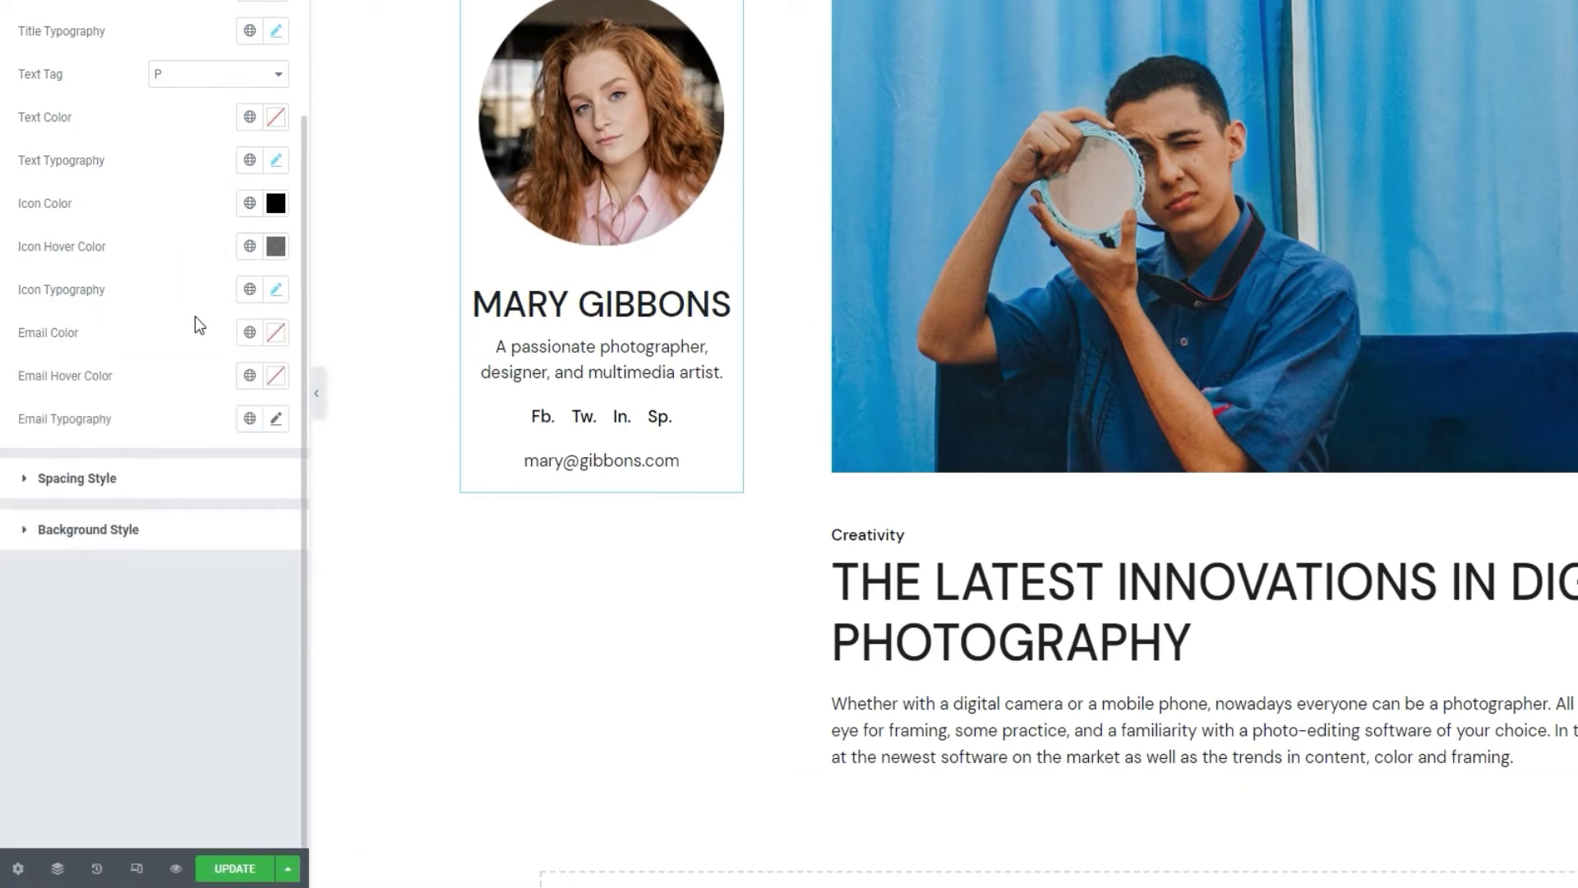
Set the email address colour to blue #228ccc.
left_click(275, 332)
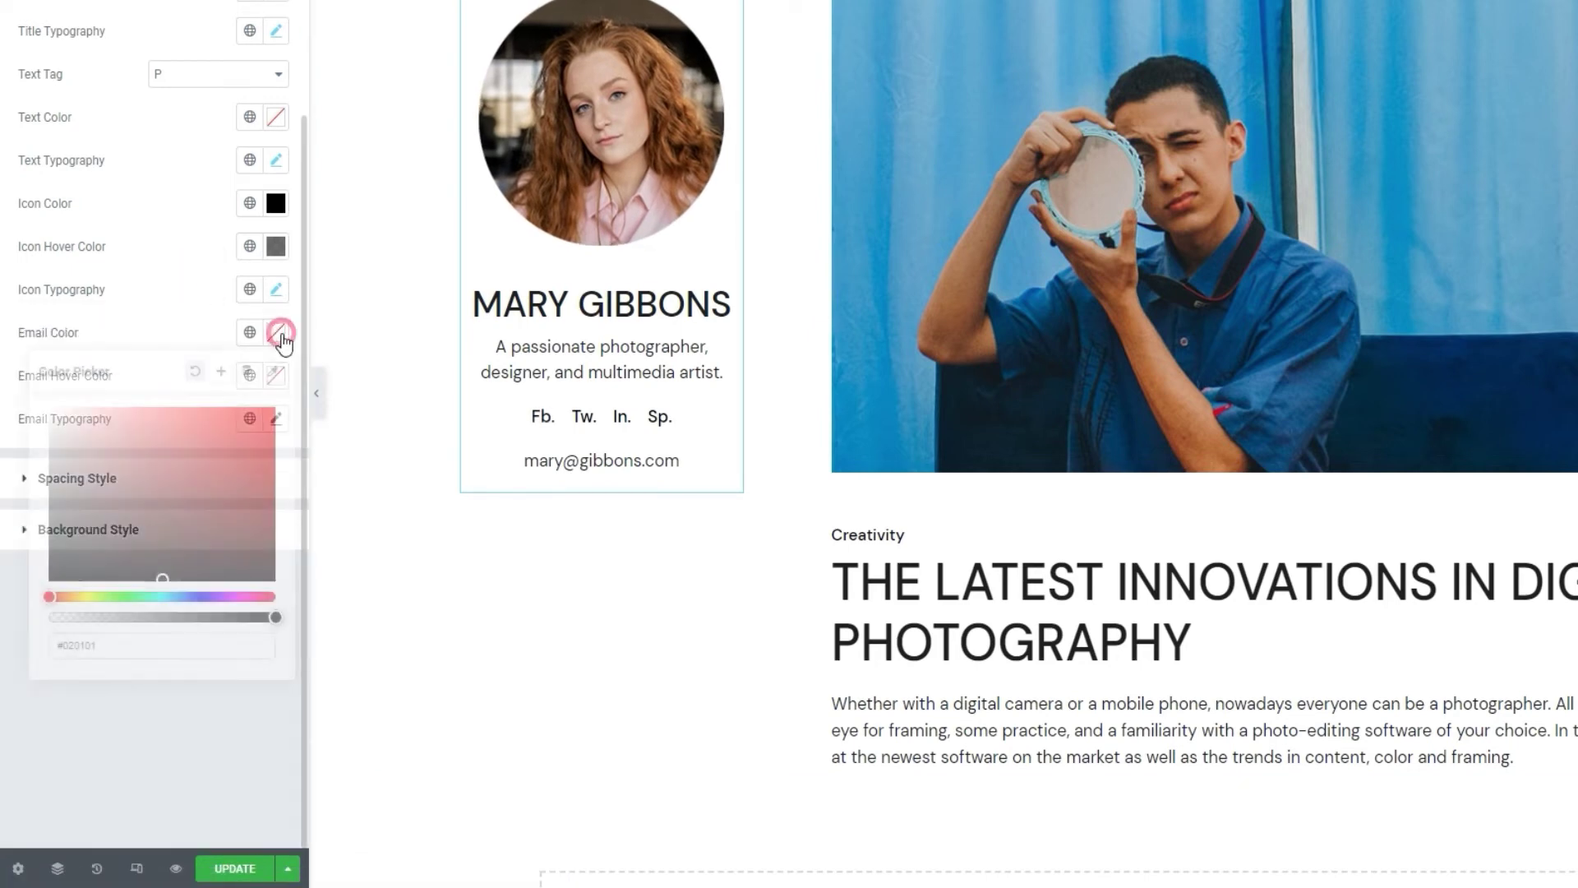
scroll(165, 493, "up", 3)
left_click_drag(178, 405, 170, 322)
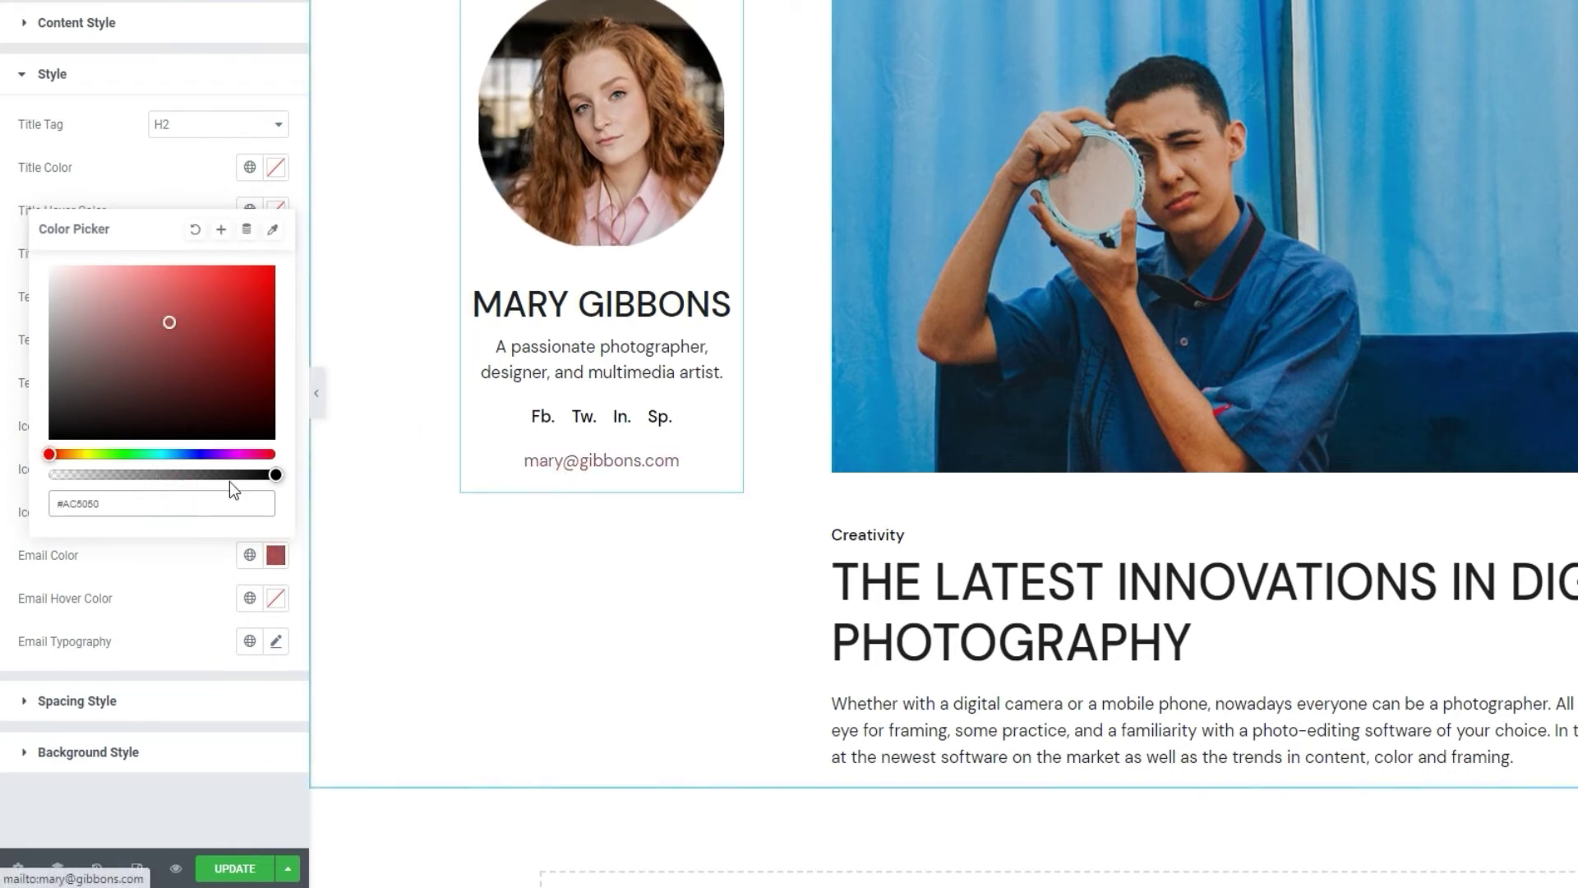
triple_click(180, 496)
type("#228ccc")
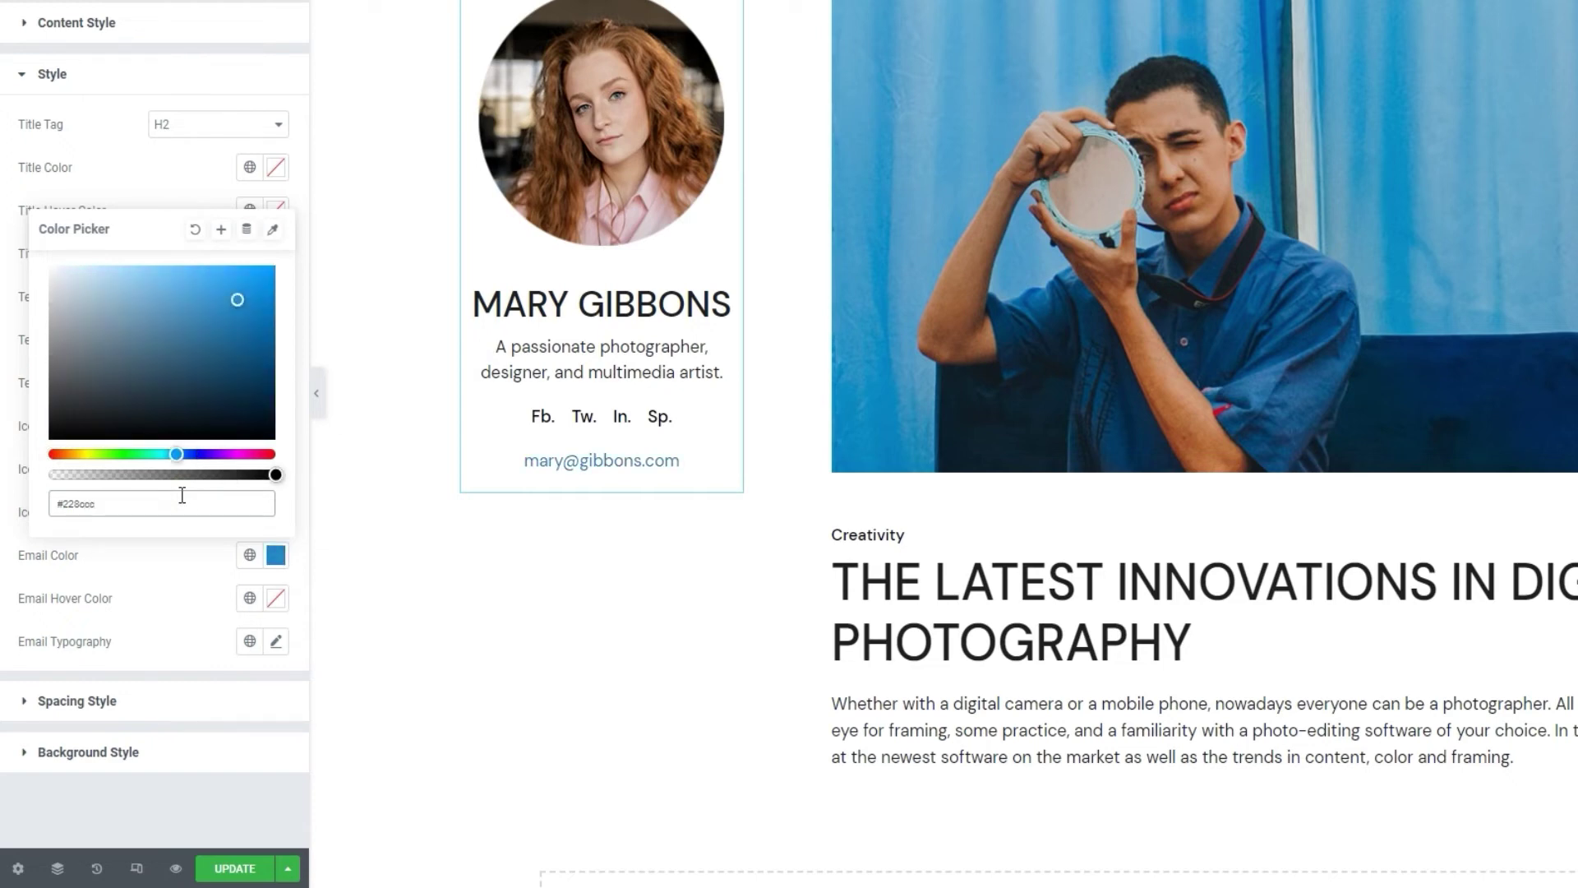
left_click(166, 193)
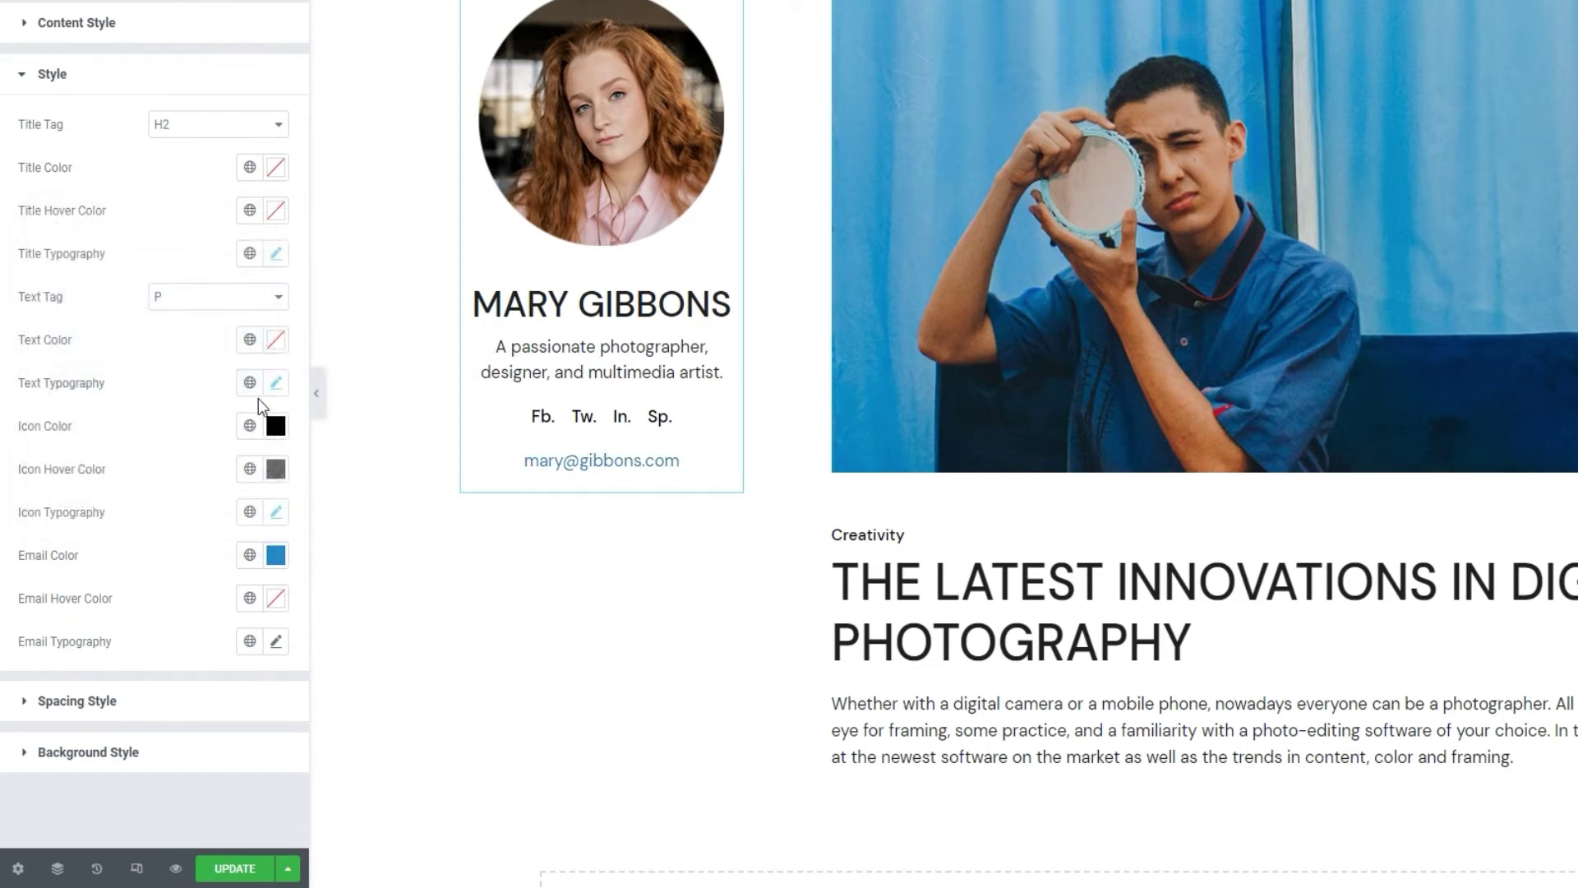
Set the email hover colour to translucent blue #228cccbf, leaving email typography at defaults.
left_click(277, 599)
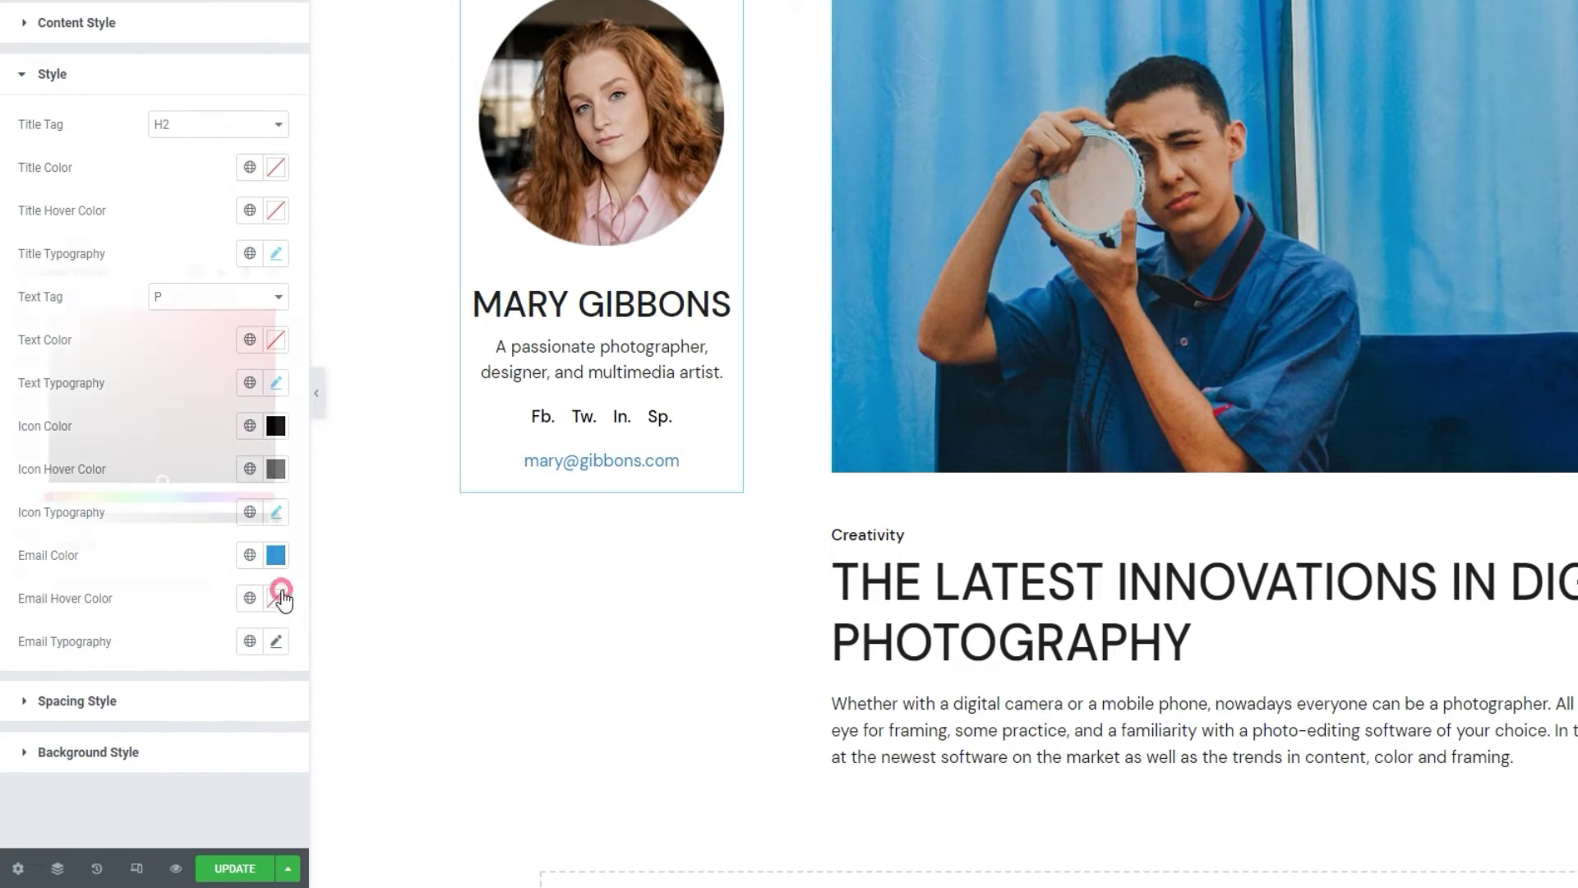
left_click_drag(200, 409, 162, 370)
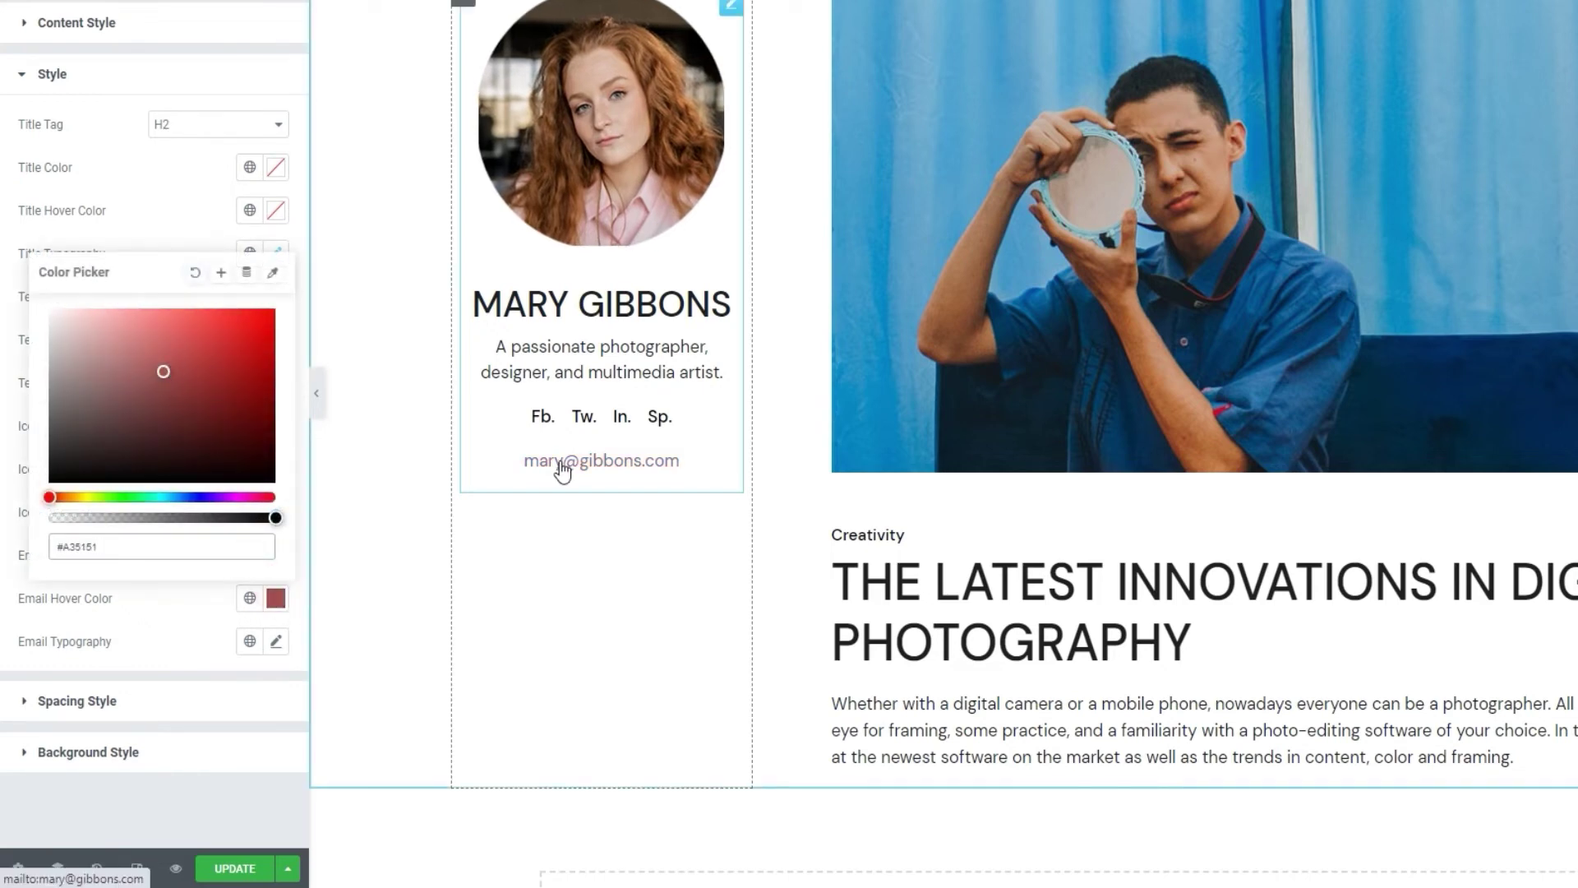
left_click(152, 539)
type("#228cccbf")
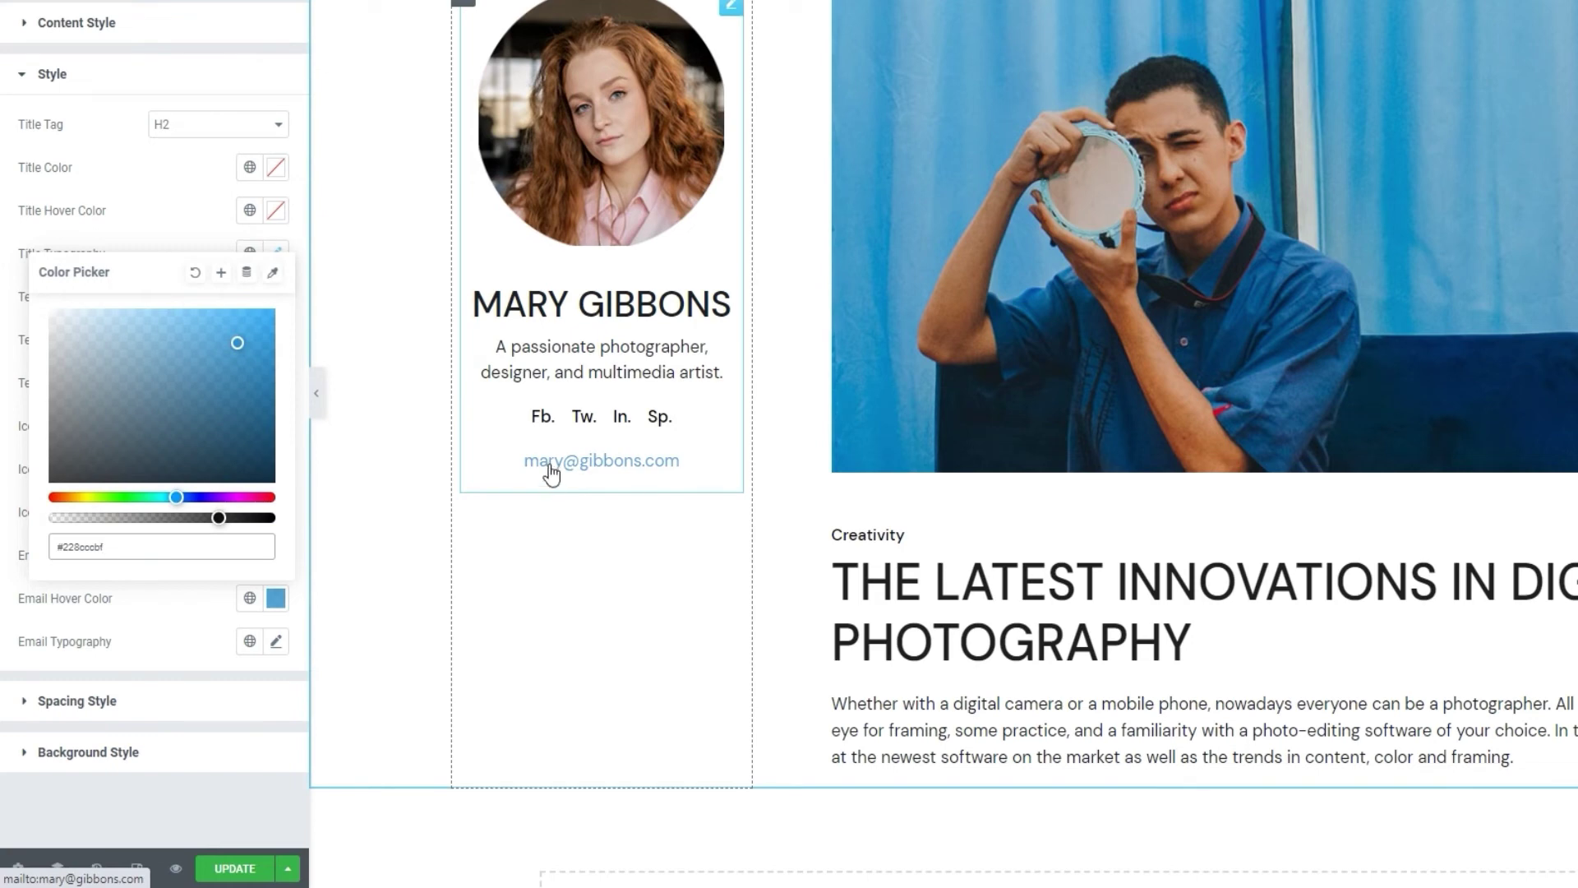
left_click(183, 240)
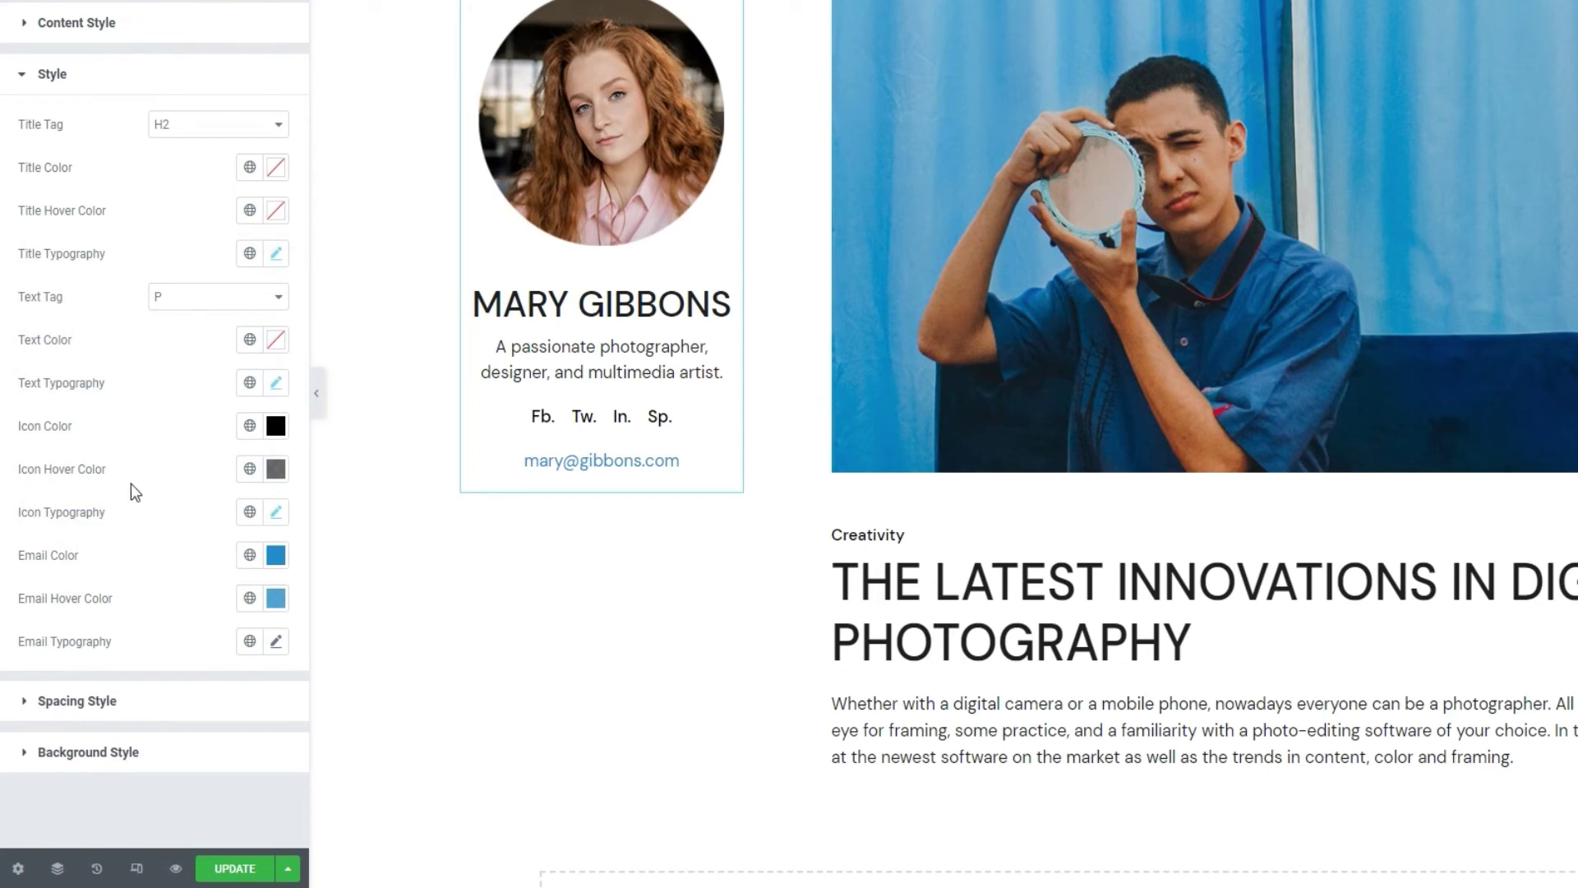
left_click(277, 643)
scroll(195, 617, "down", 4)
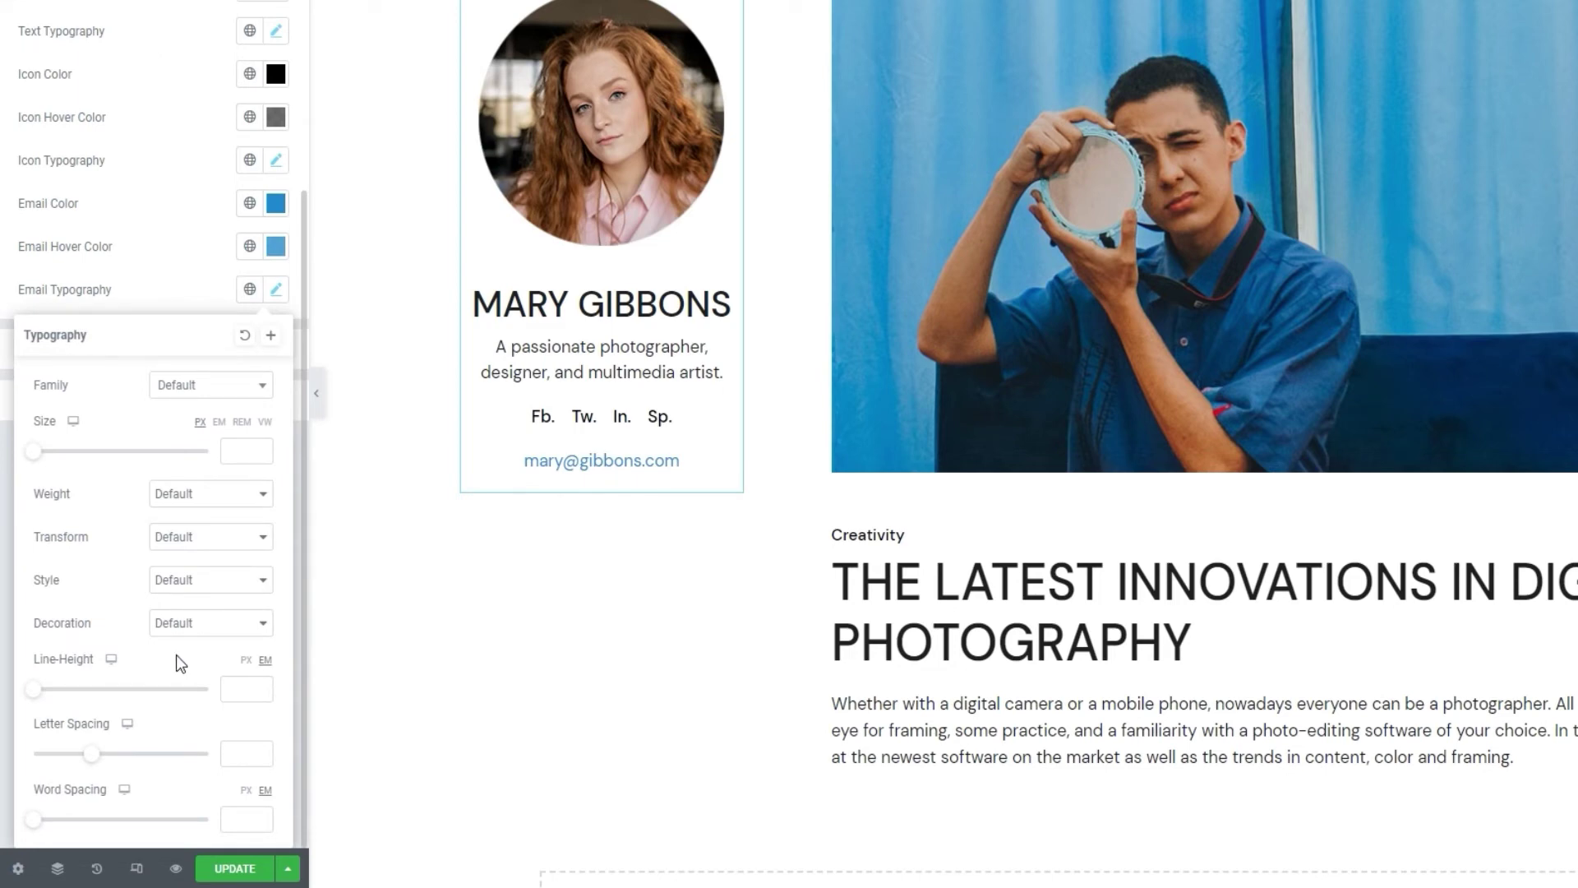
left_click(194, 293)
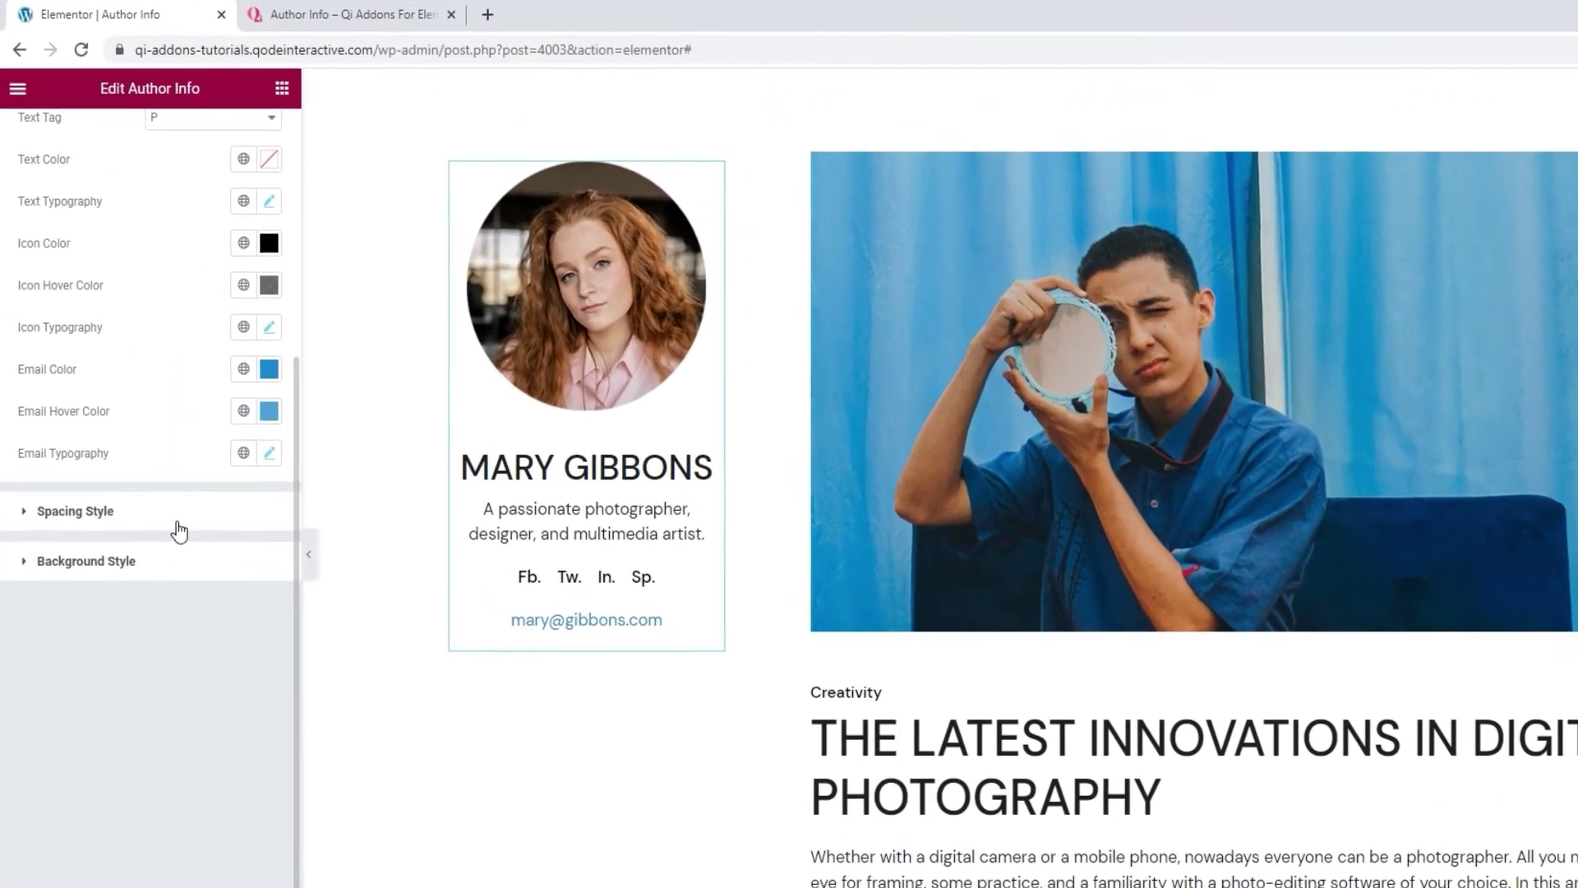
In Spacing, set title margin top 27, bio text margin top 7, and email margin top 21.
left_click(152, 448)
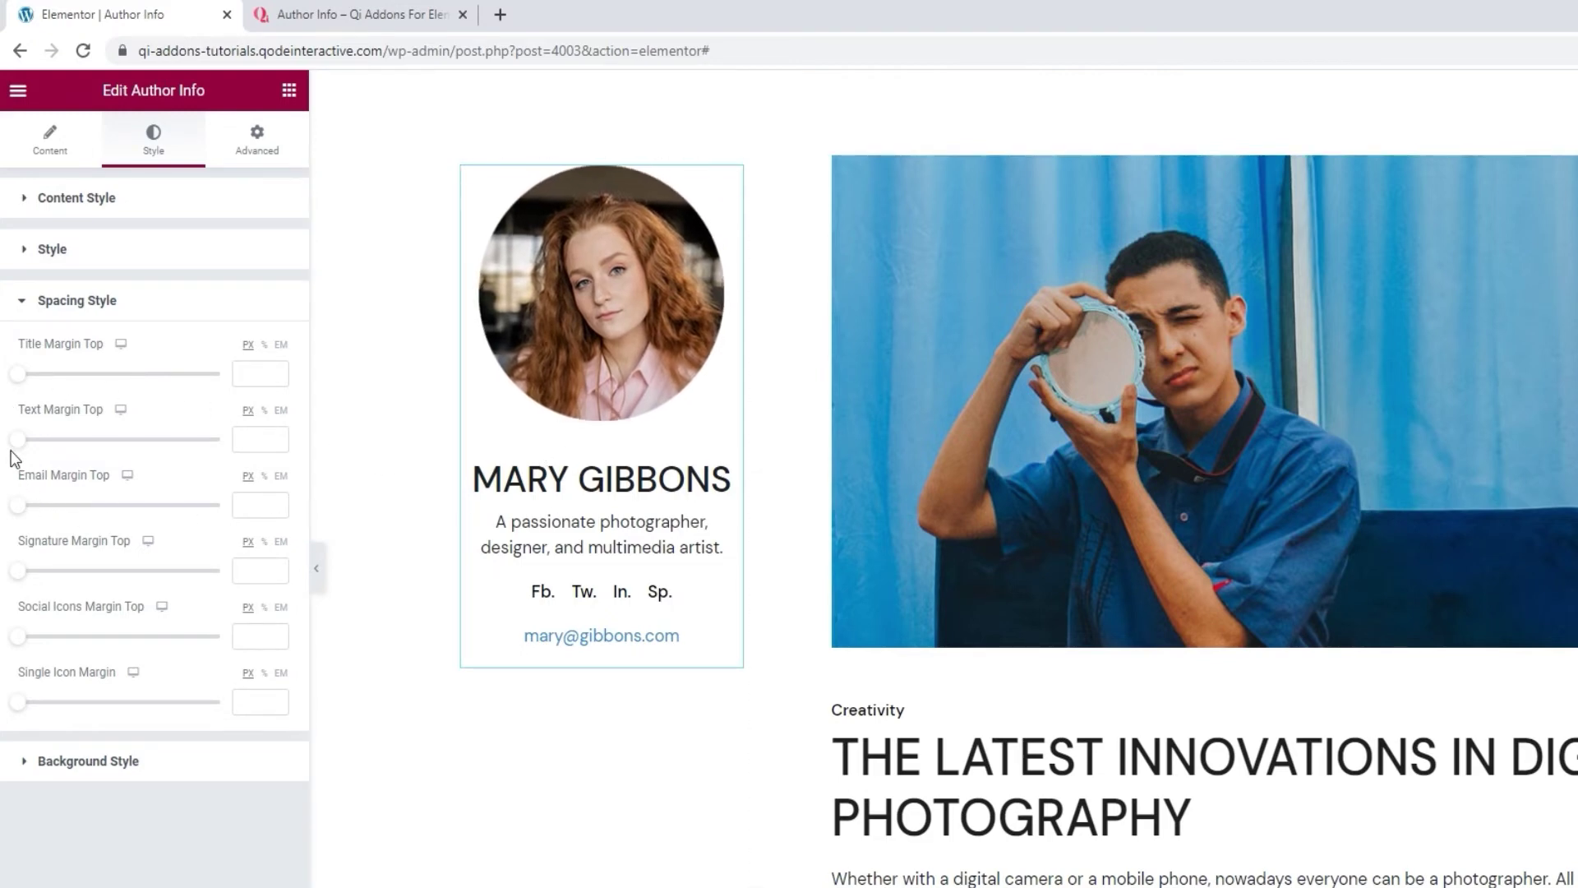
left_click_drag(15, 375, 72, 378)
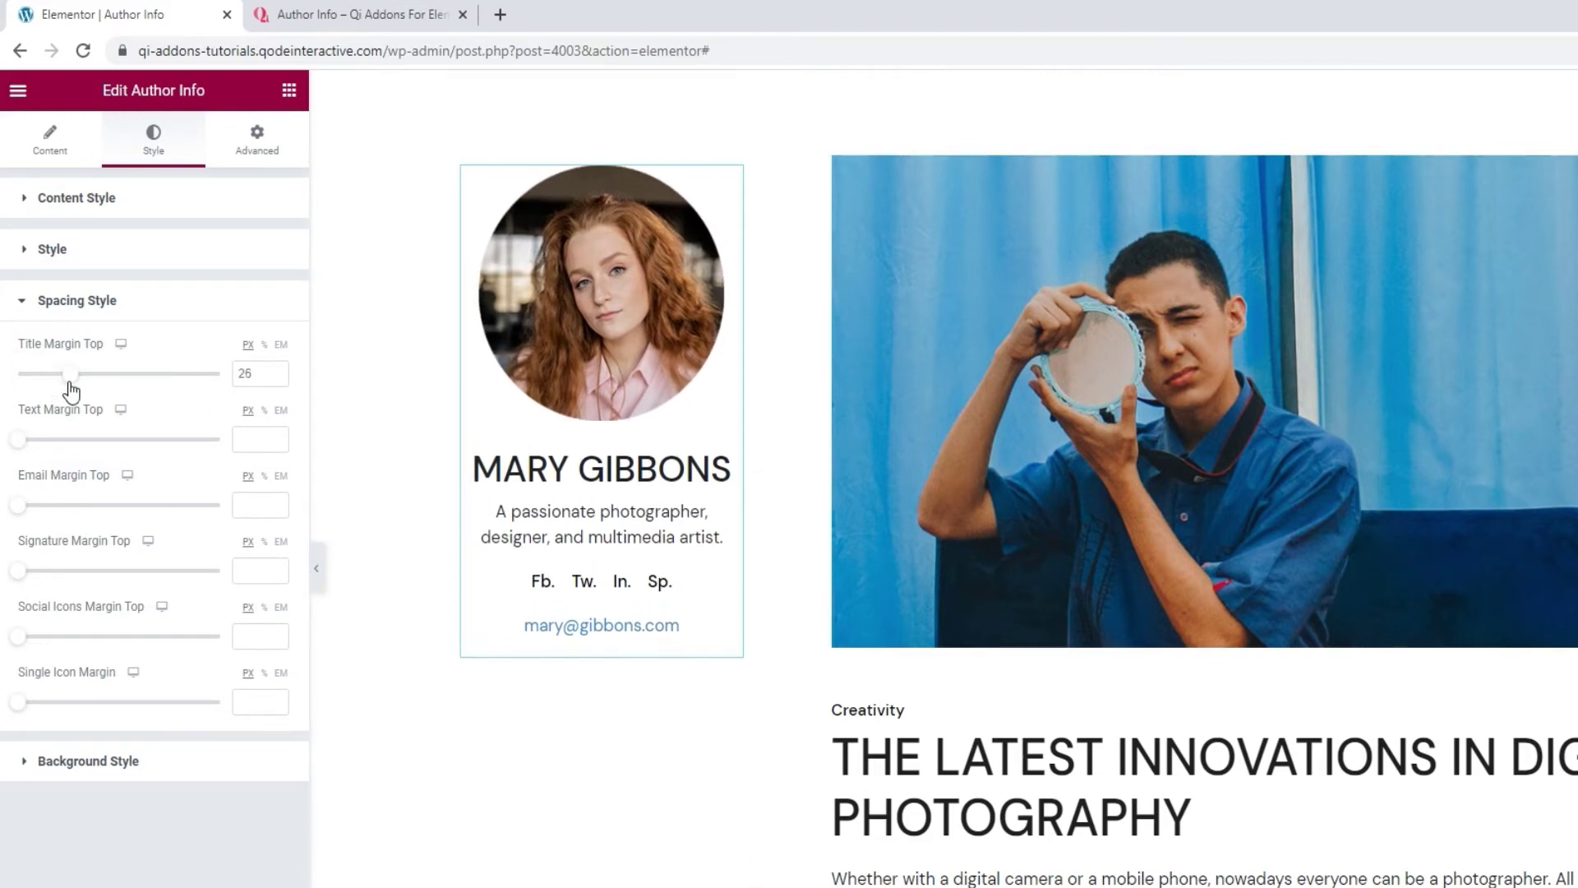
left_click(274, 372)
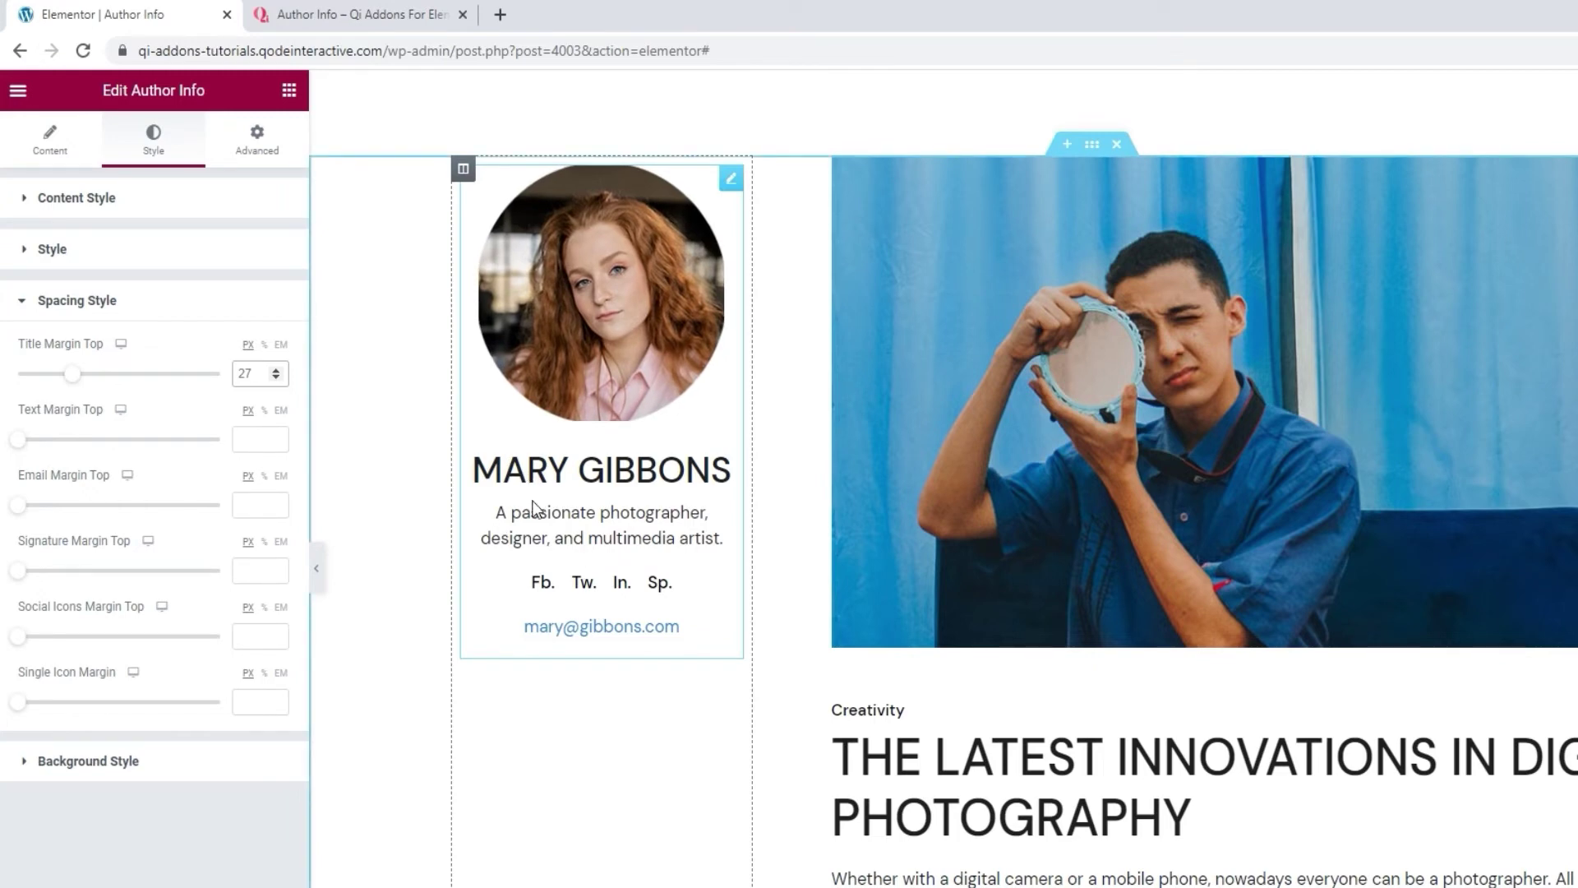
left_click_drag(20, 444, 50, 444)
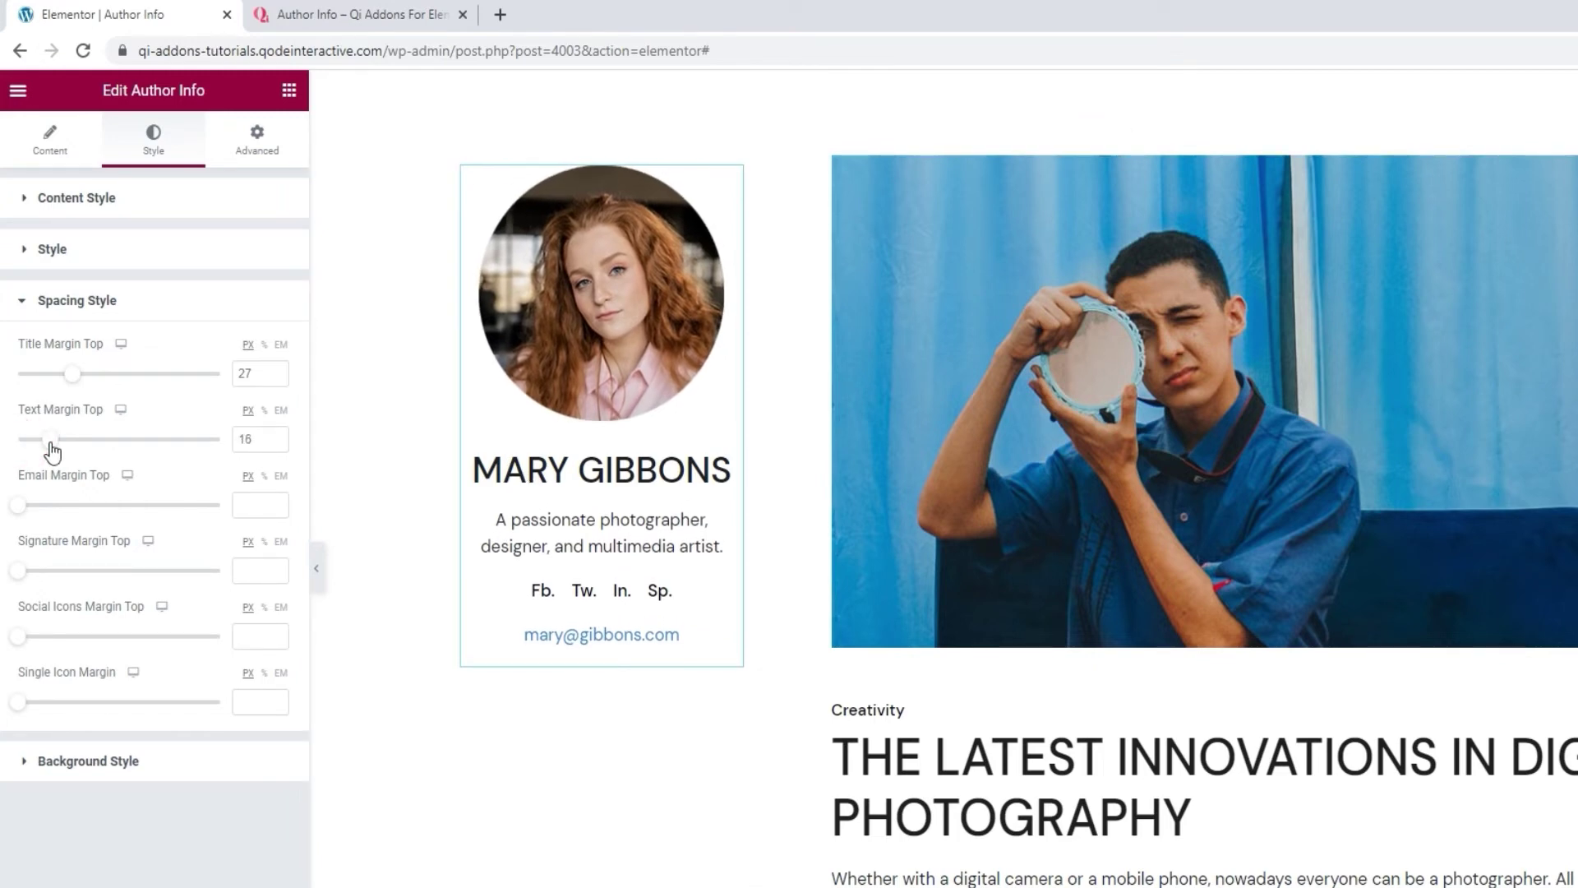
double_click(248, 440)
type("7")
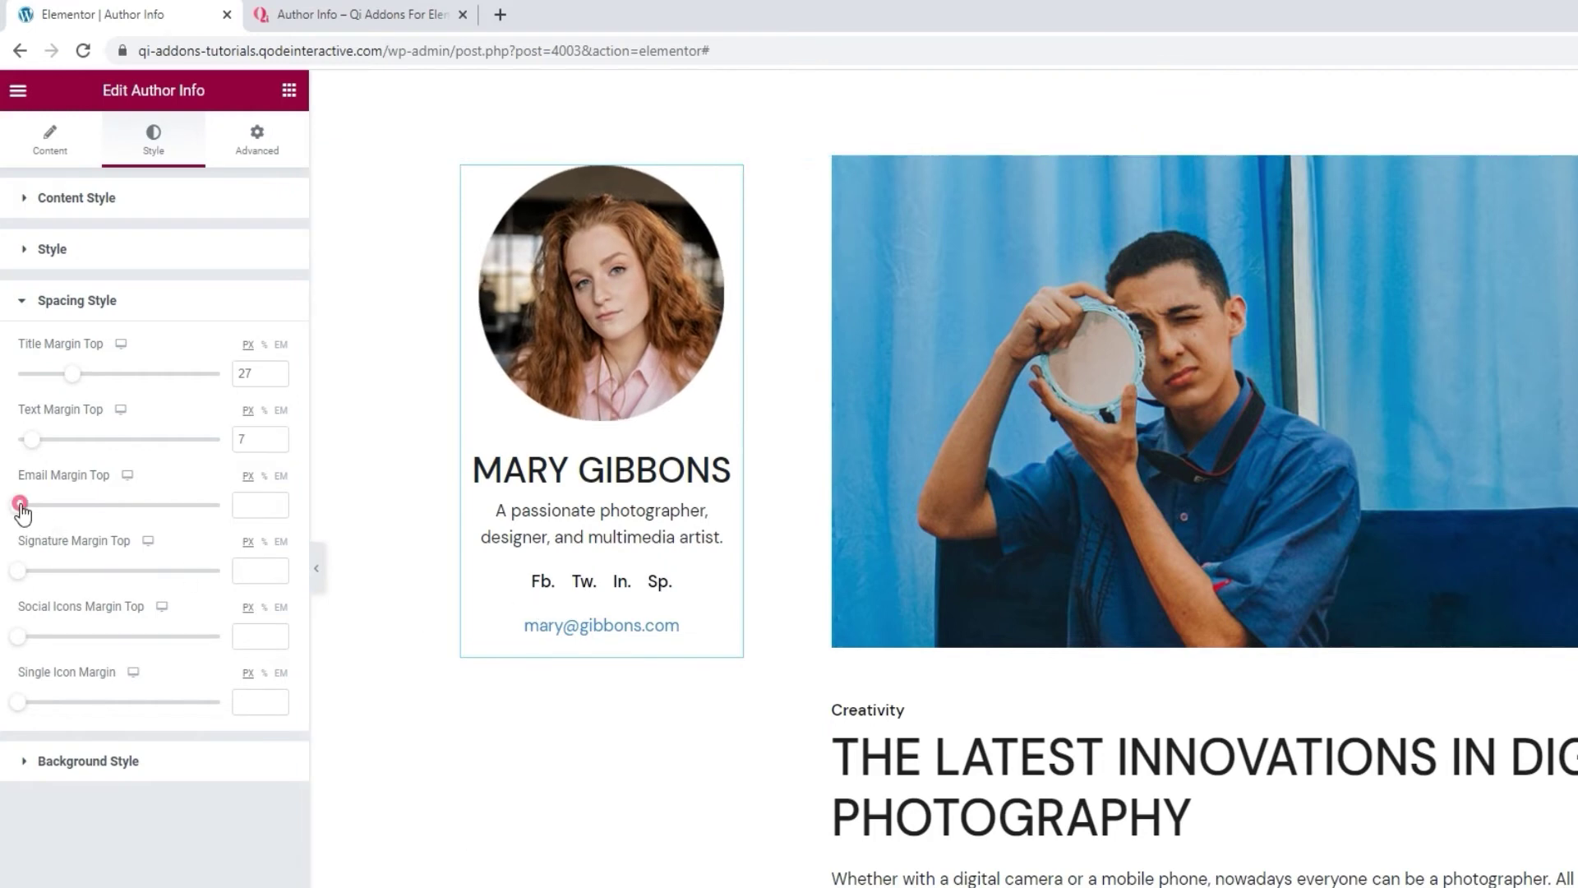
left_click_drag(18, 505, 65, 506)
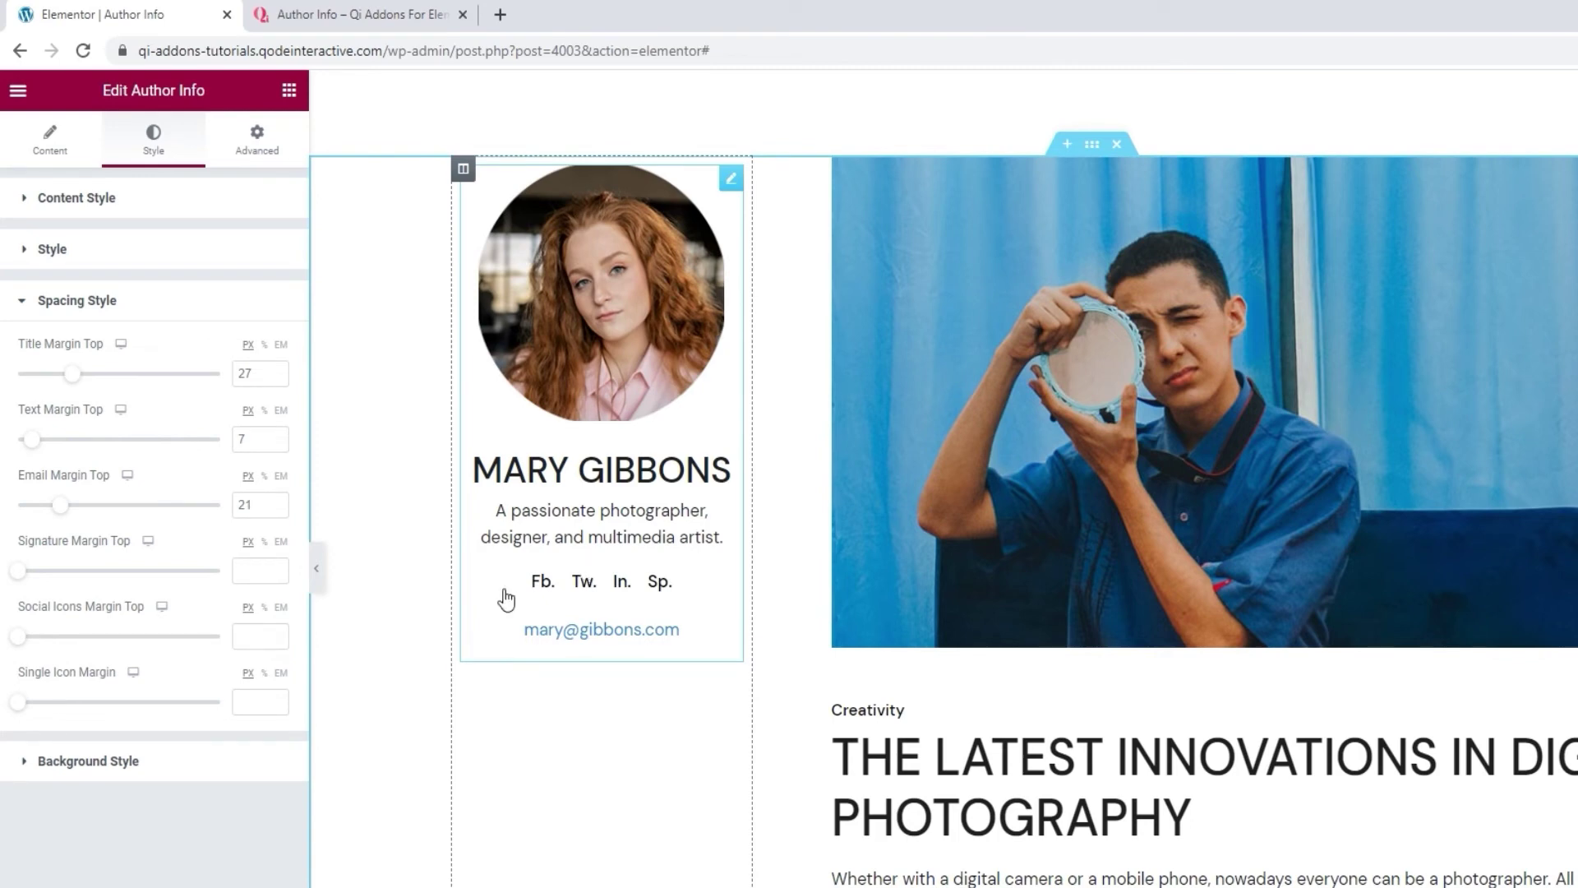
Set the social icons' top margin to 22 and single icon margin to 5.
left_click_drag(17, 636, 55, 647)
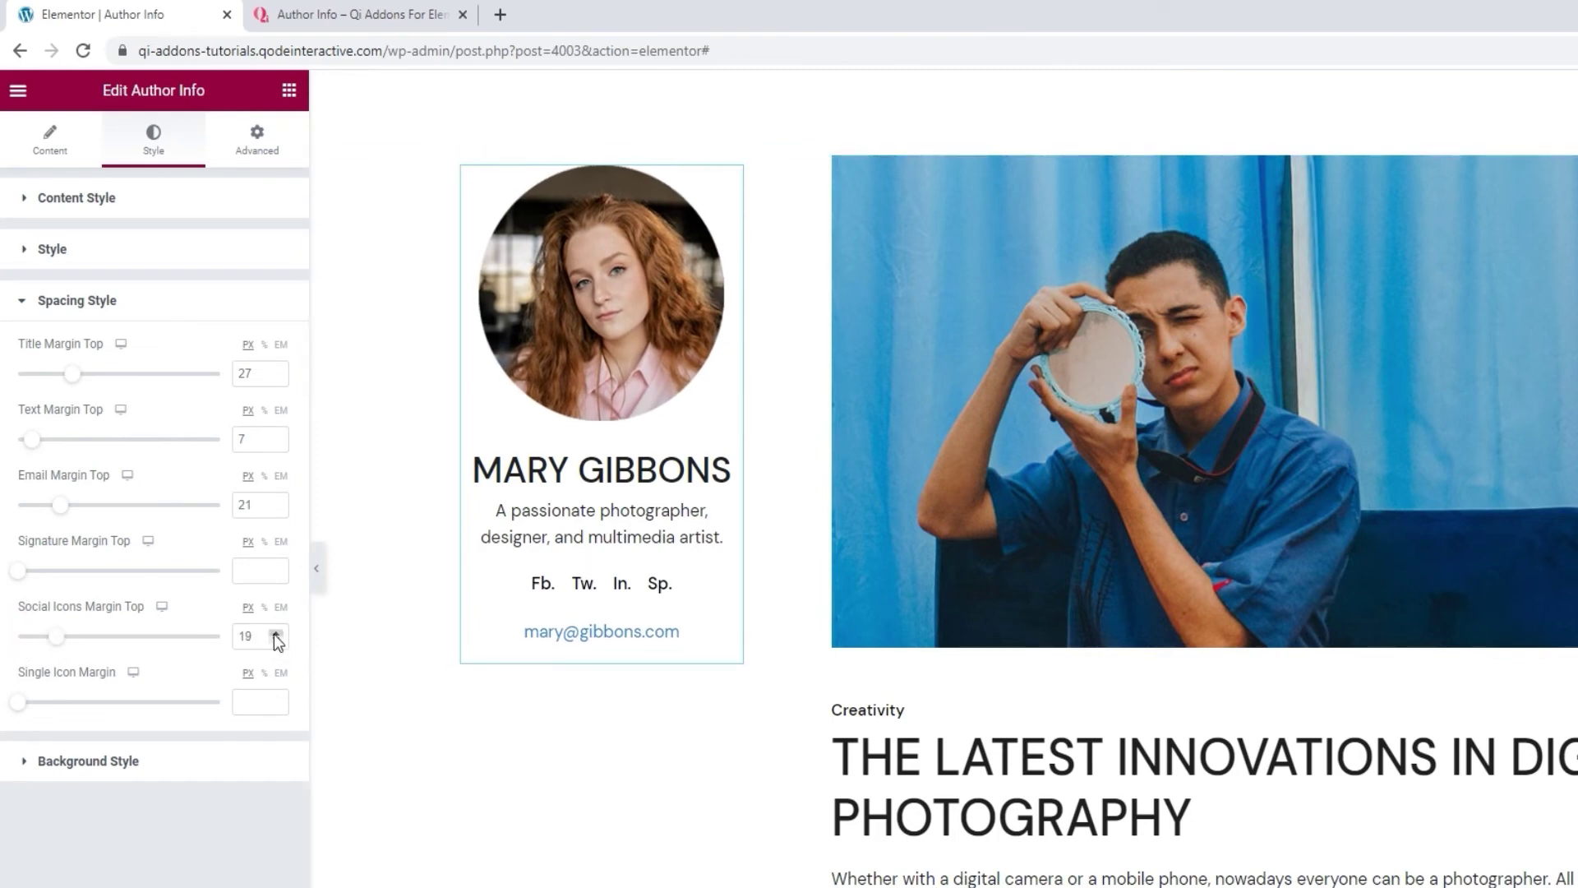
left_click(276, 635)
left_click(276, 635)
left_click(276, 634)
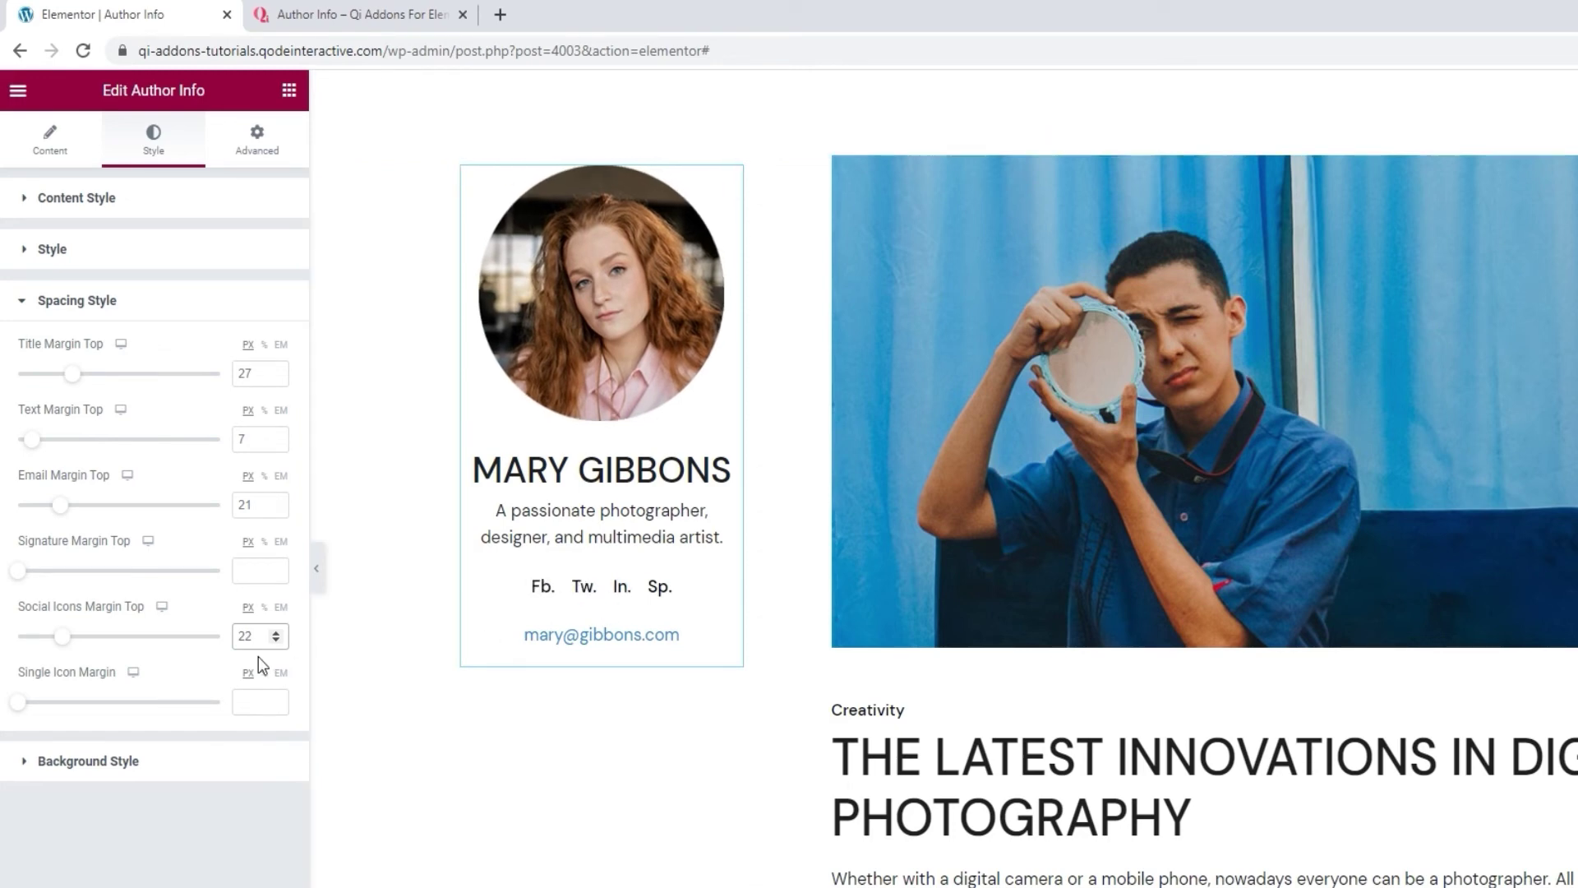
left_click_drag(23, 703, 40, 704)
double_click(249, 702)
type("5")
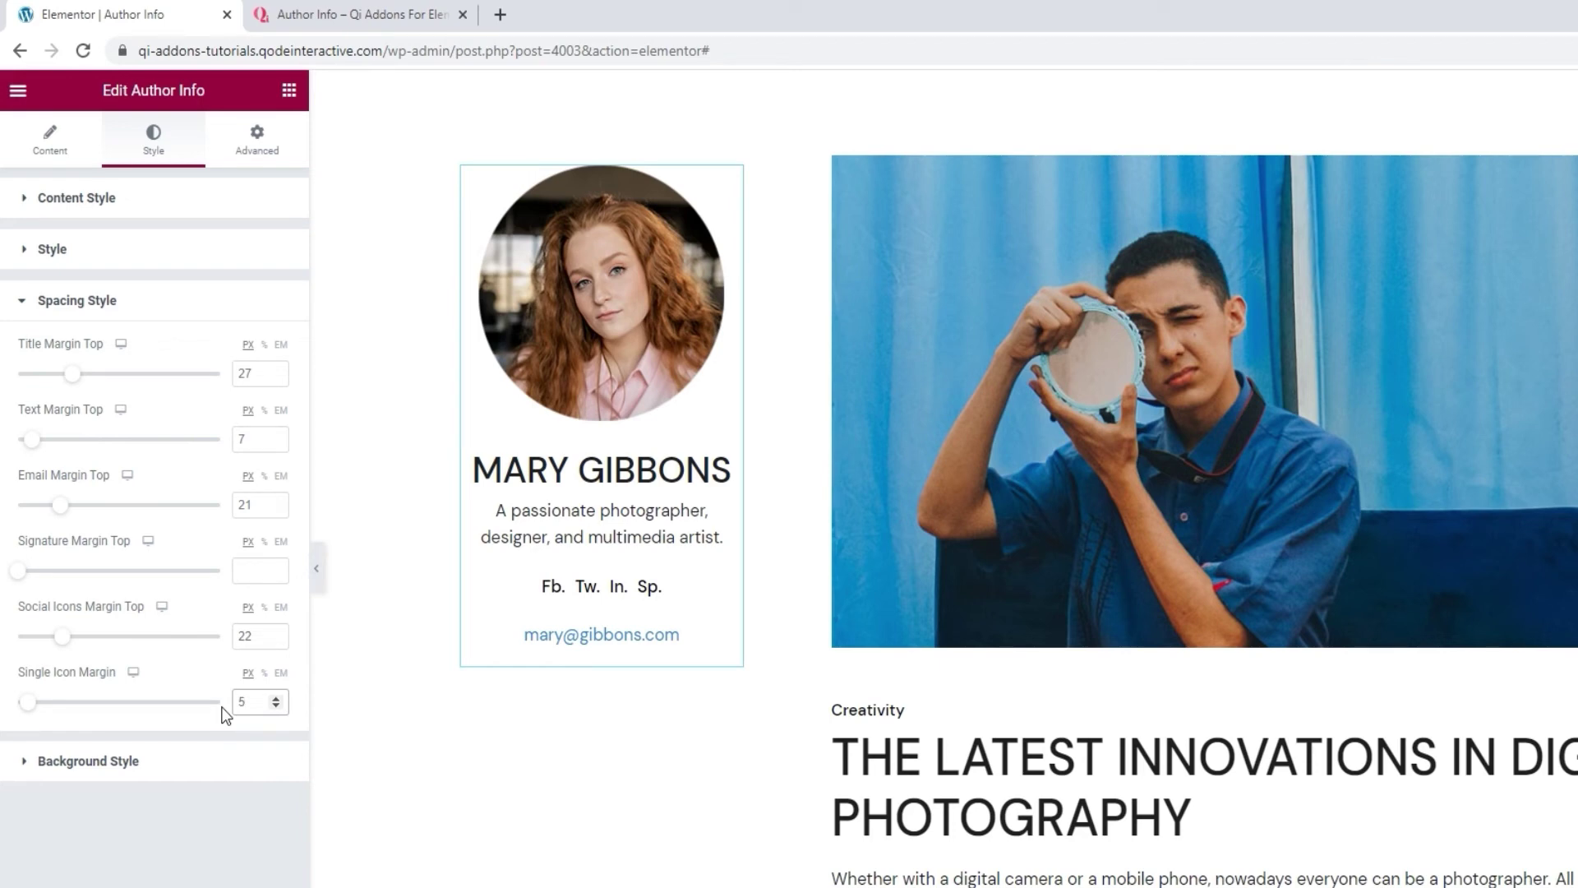
left_click(175, 754)
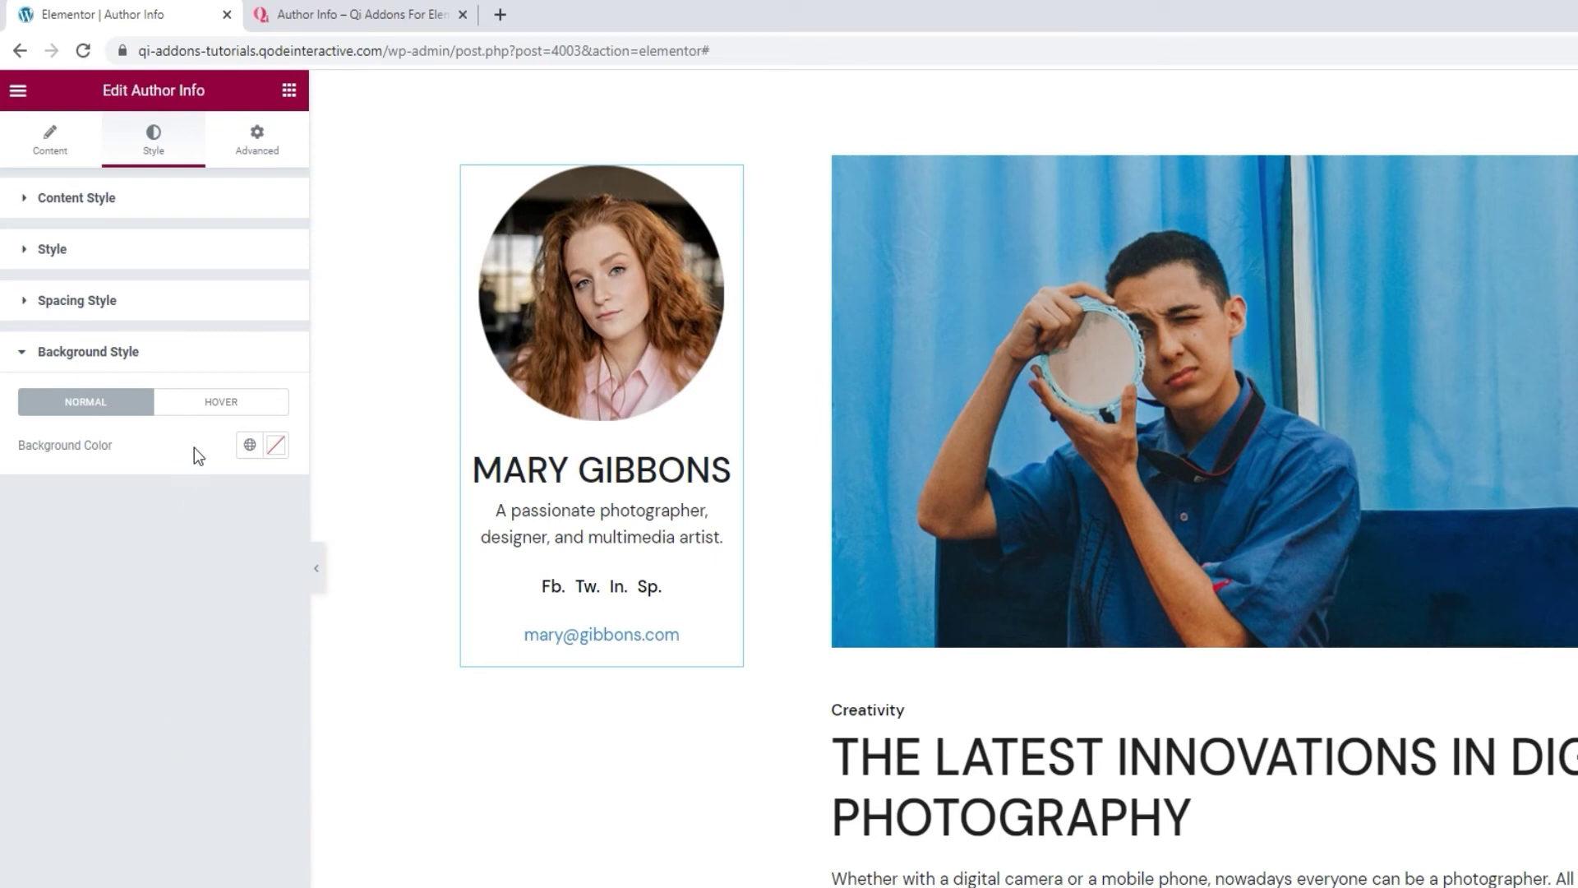
left_click(275, 445)
left_click(182, 598)
left_click_drag(182, 599, 205, 593)
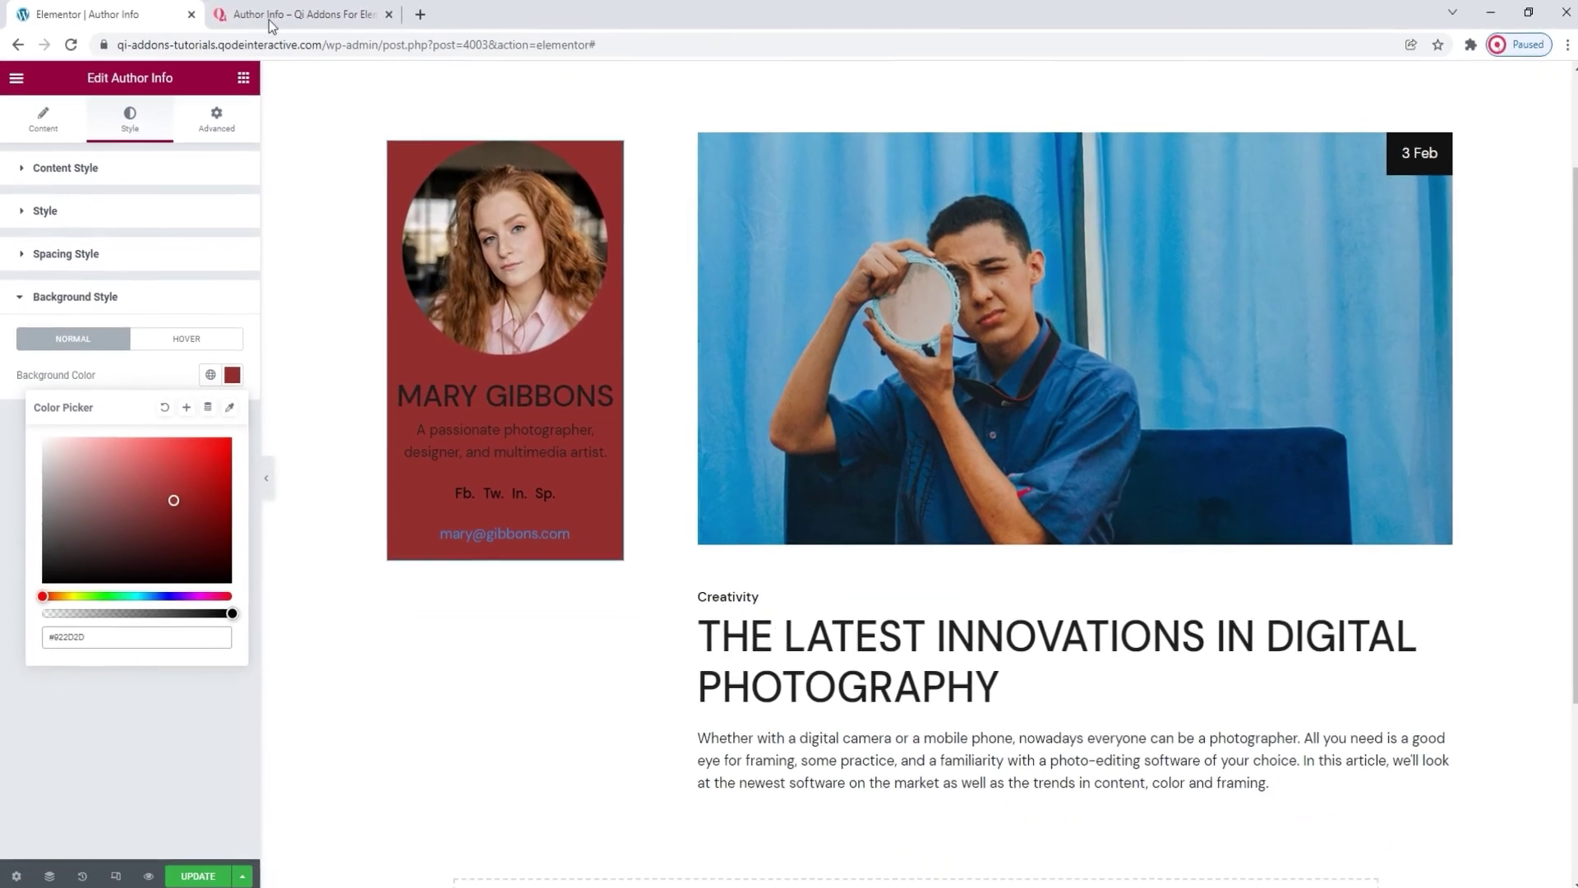
left_click(331, 14)
scroll(1029, 399, "up", 10)
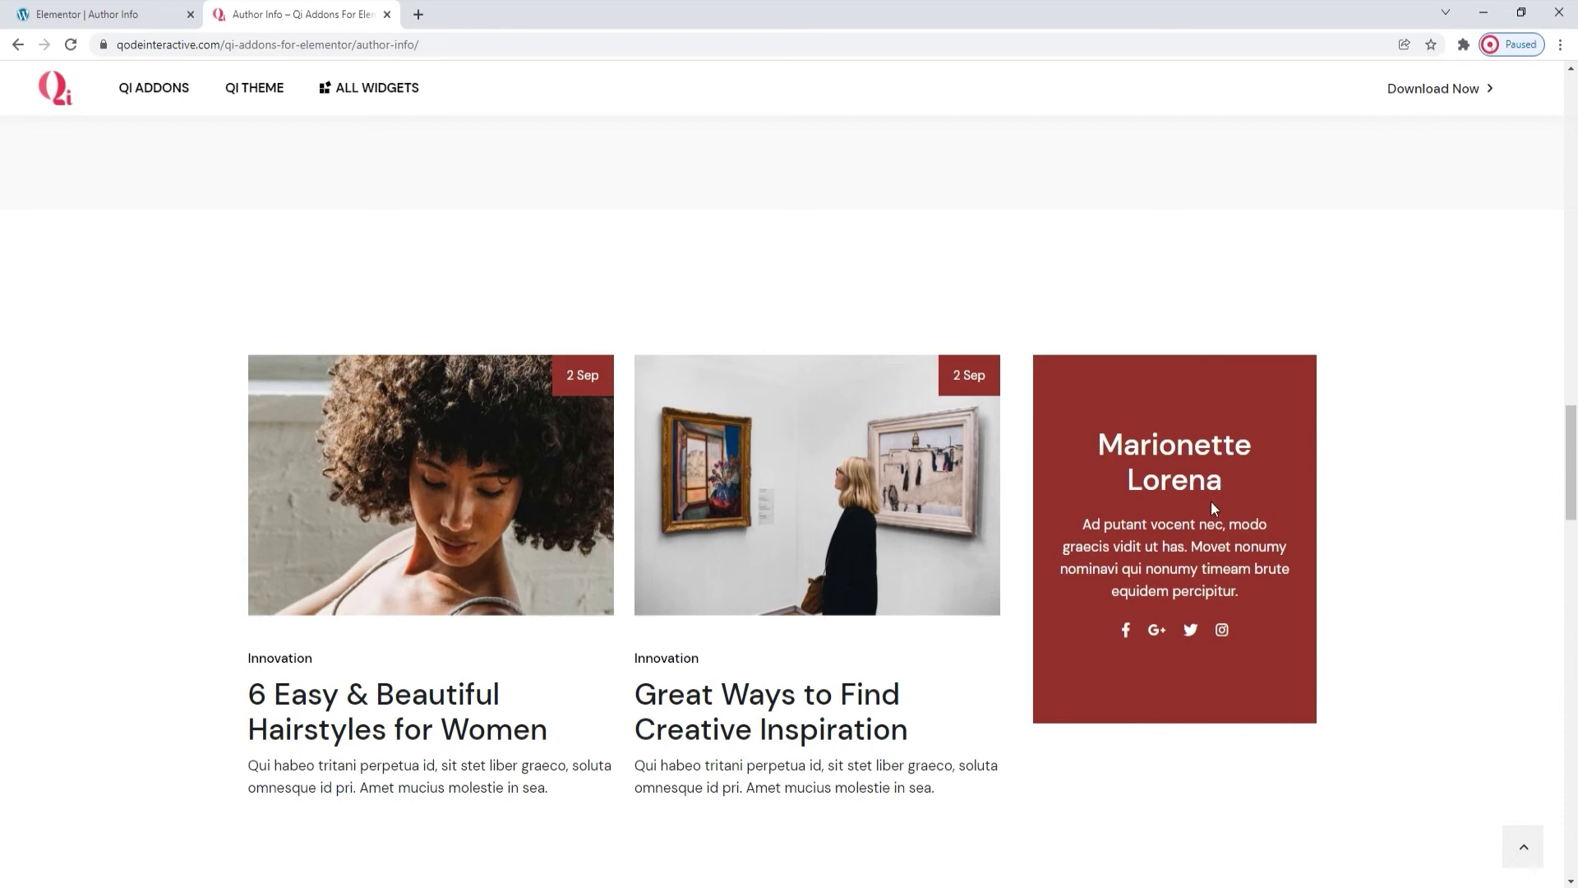
left_click(160, 14)
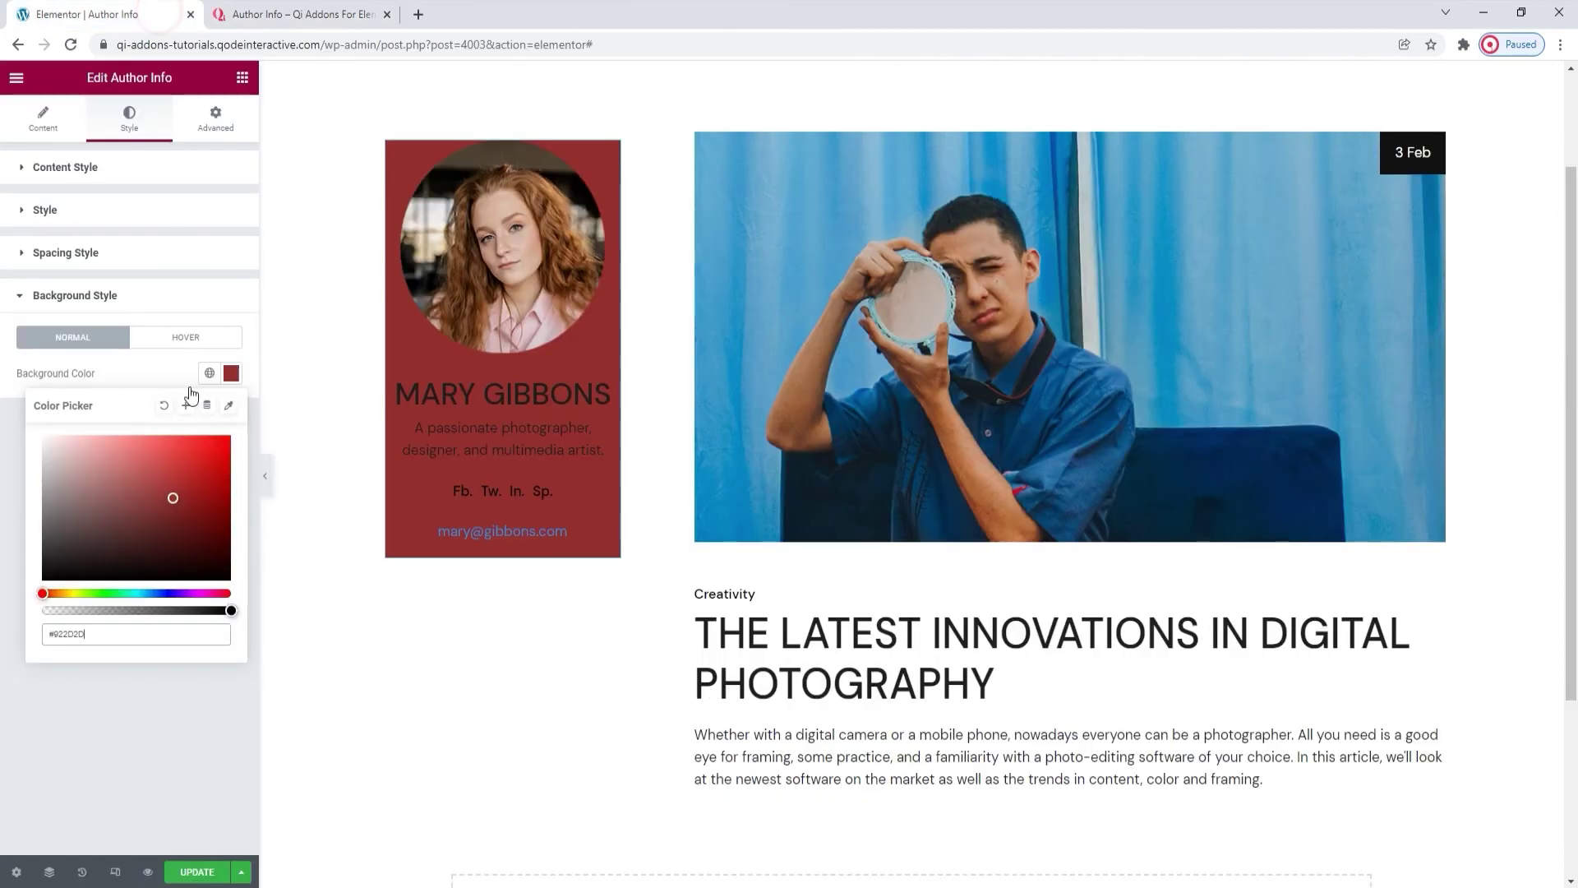
left_click(165, 405)
left_click(163, 360)
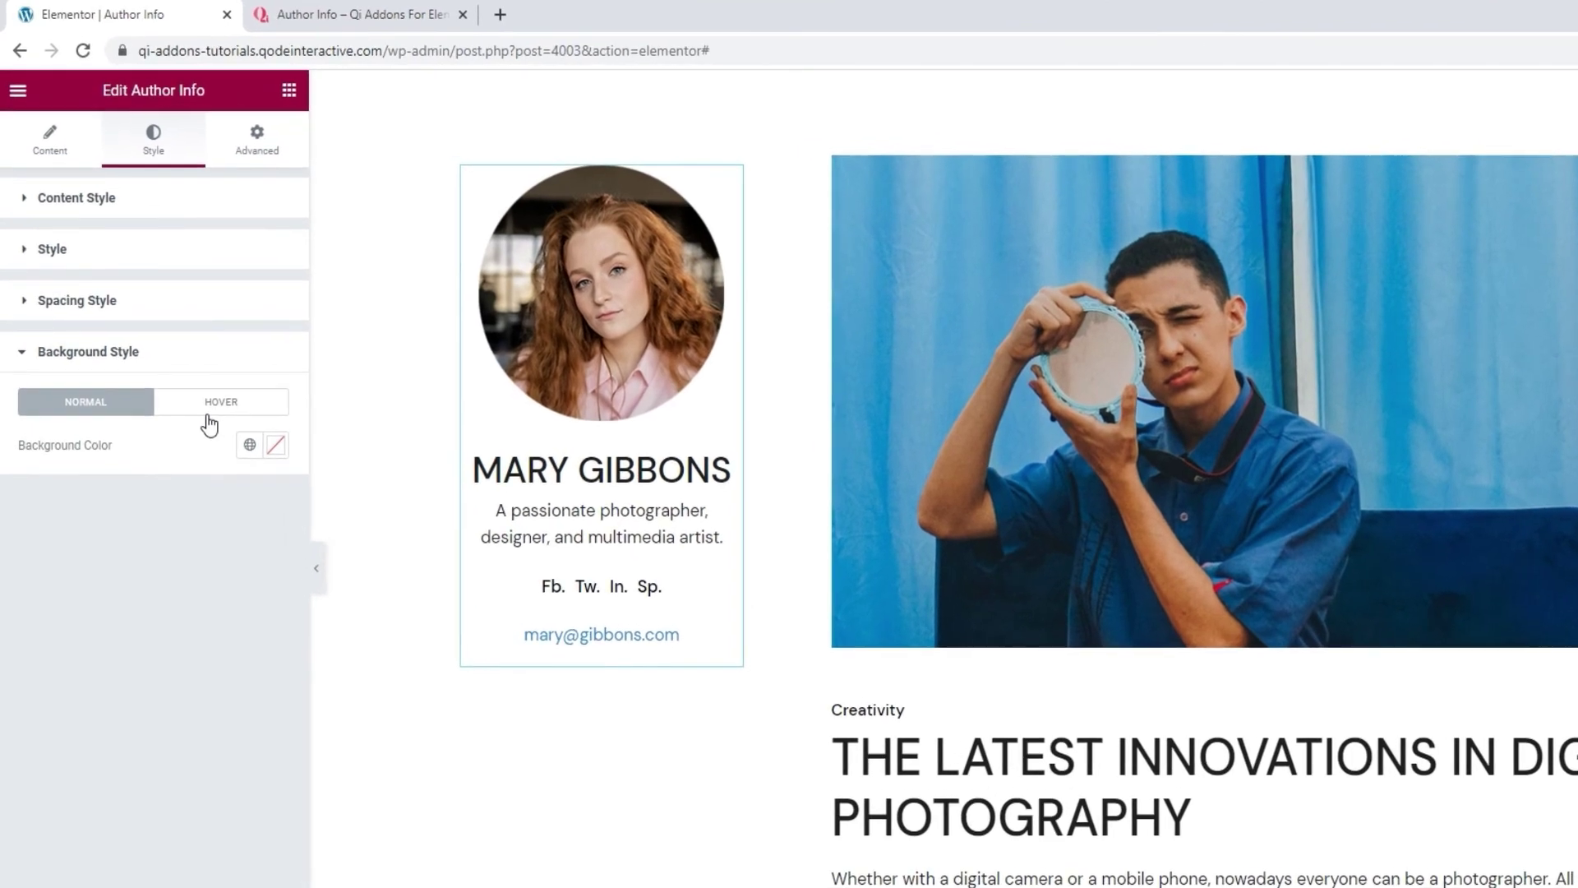
On the Hover background options, try a dusty red background colour, then clear it.
left_click(175, 348)
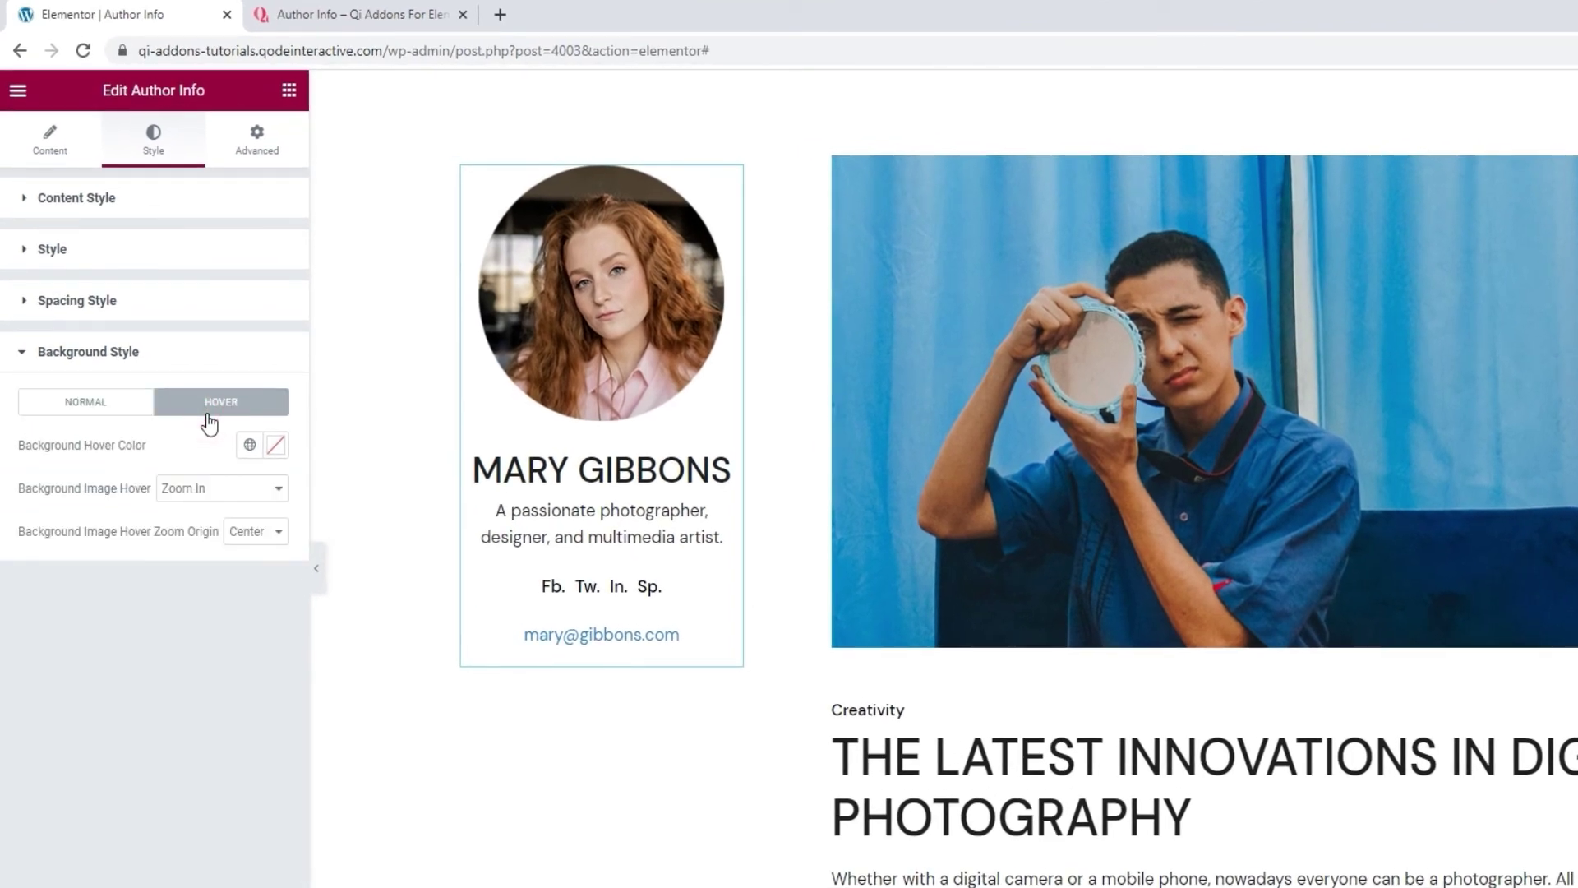
left_click(265, 448)
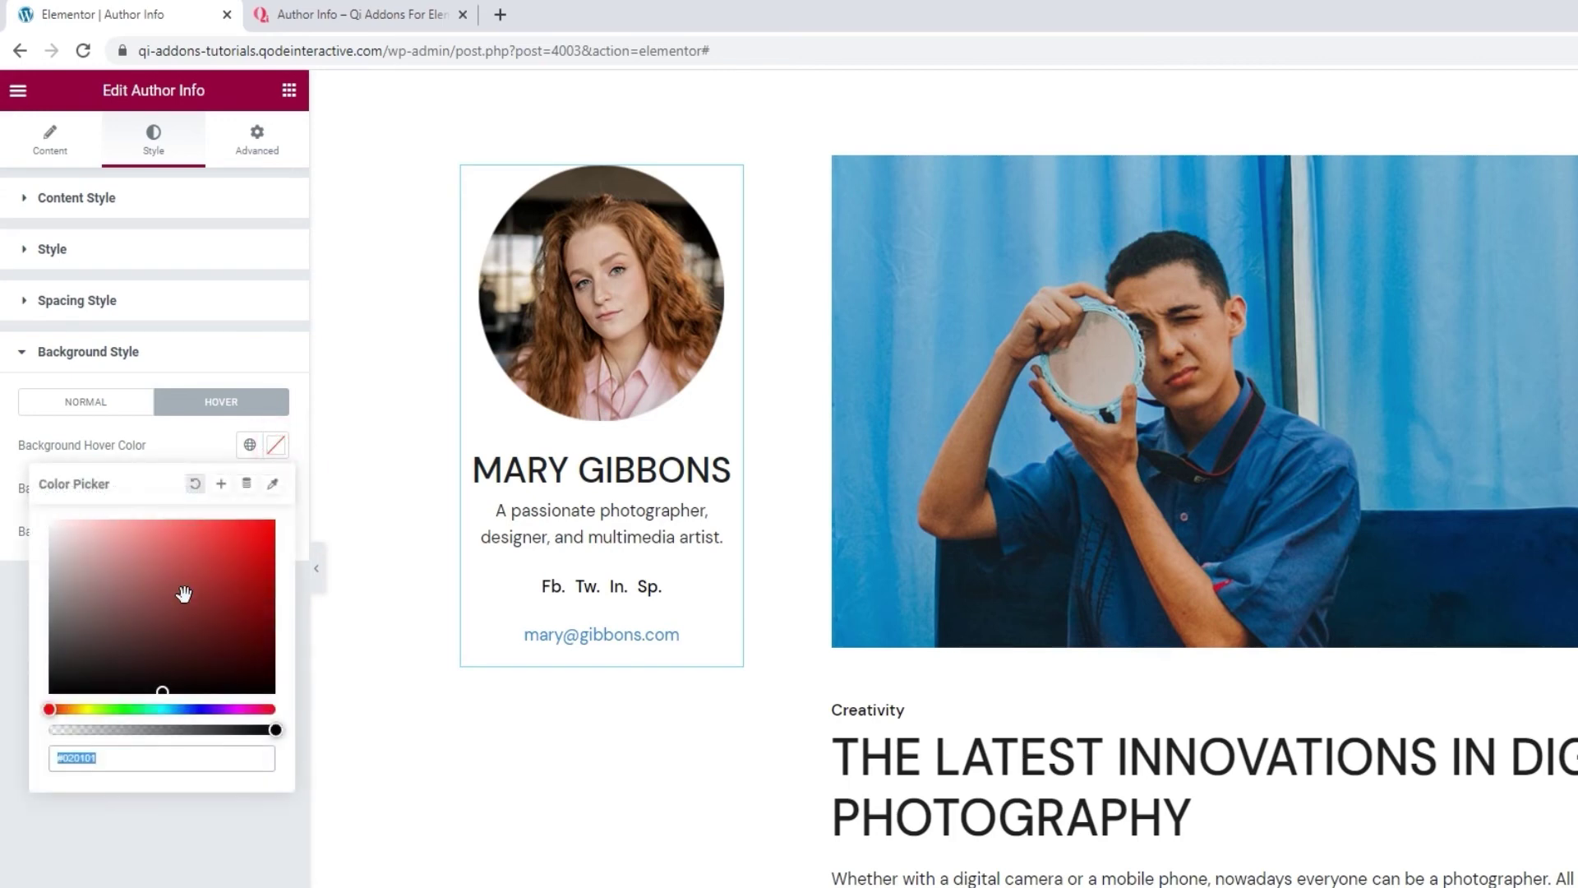
left_click_drag(184, 594, 164, 579)
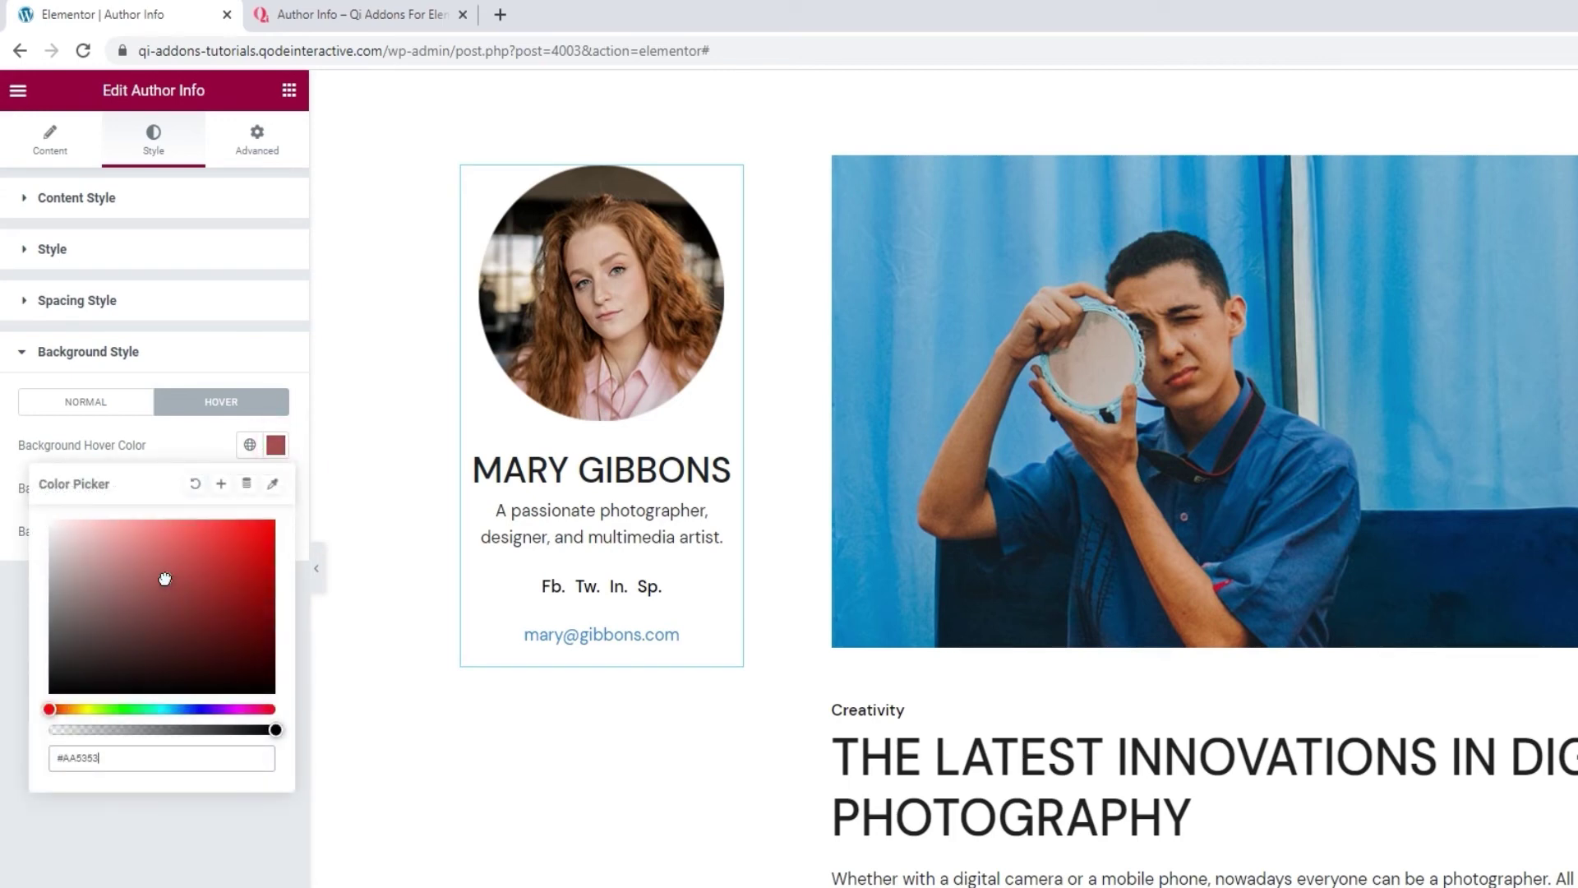
left_click(193, 485)
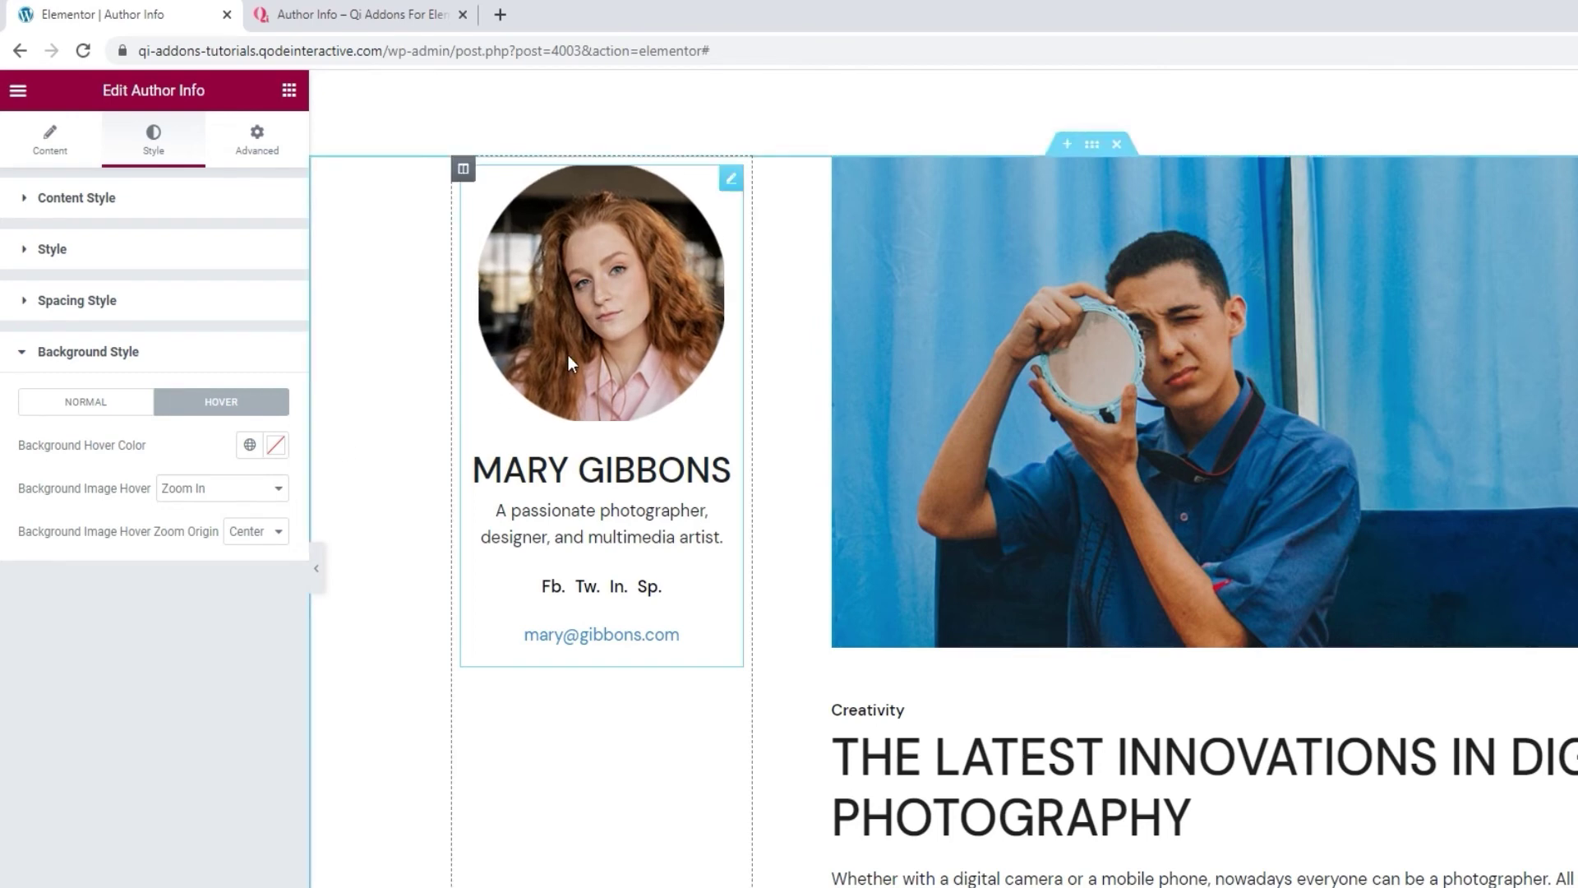
left_click(249, 543)
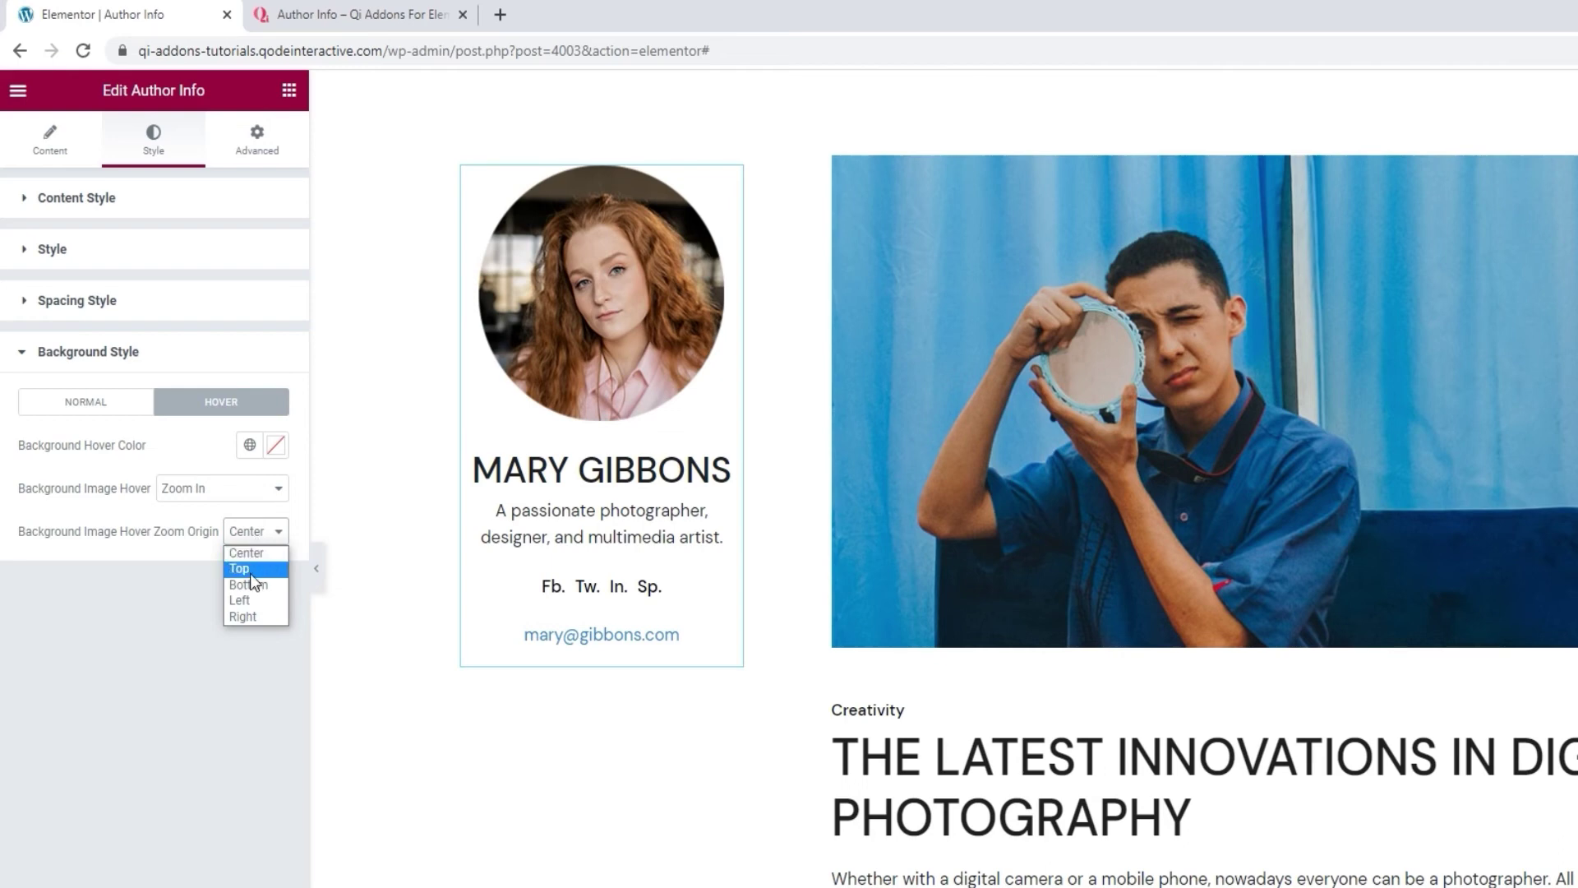
Set zoom origin to Left, then change Background Image Hover via Zoom Out and Move to None.
left_click(248, 600)
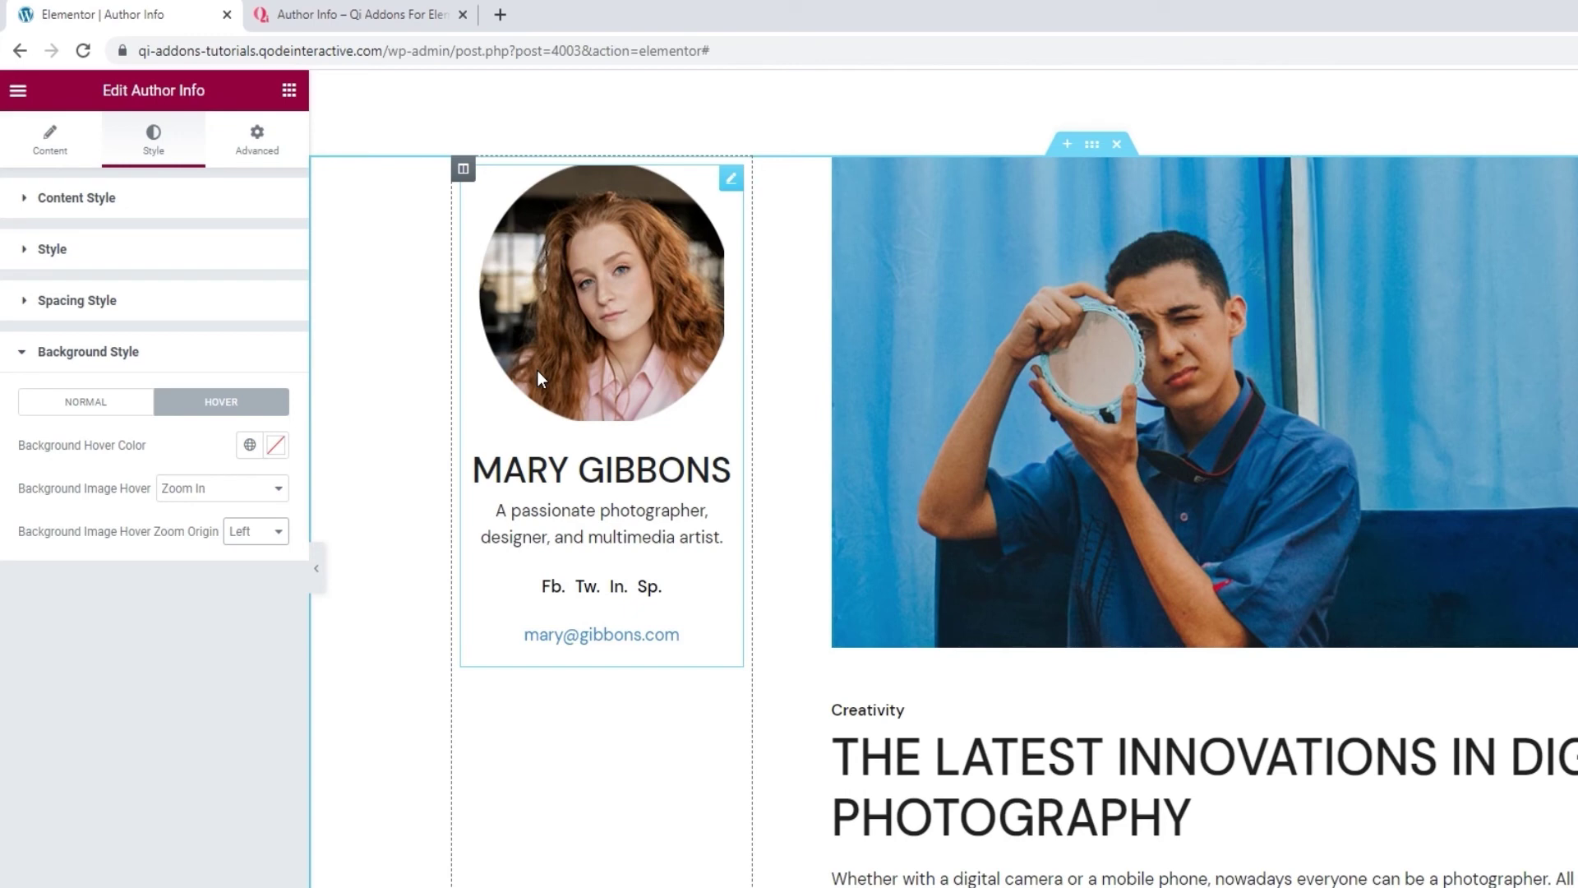
left_click(217, 489)
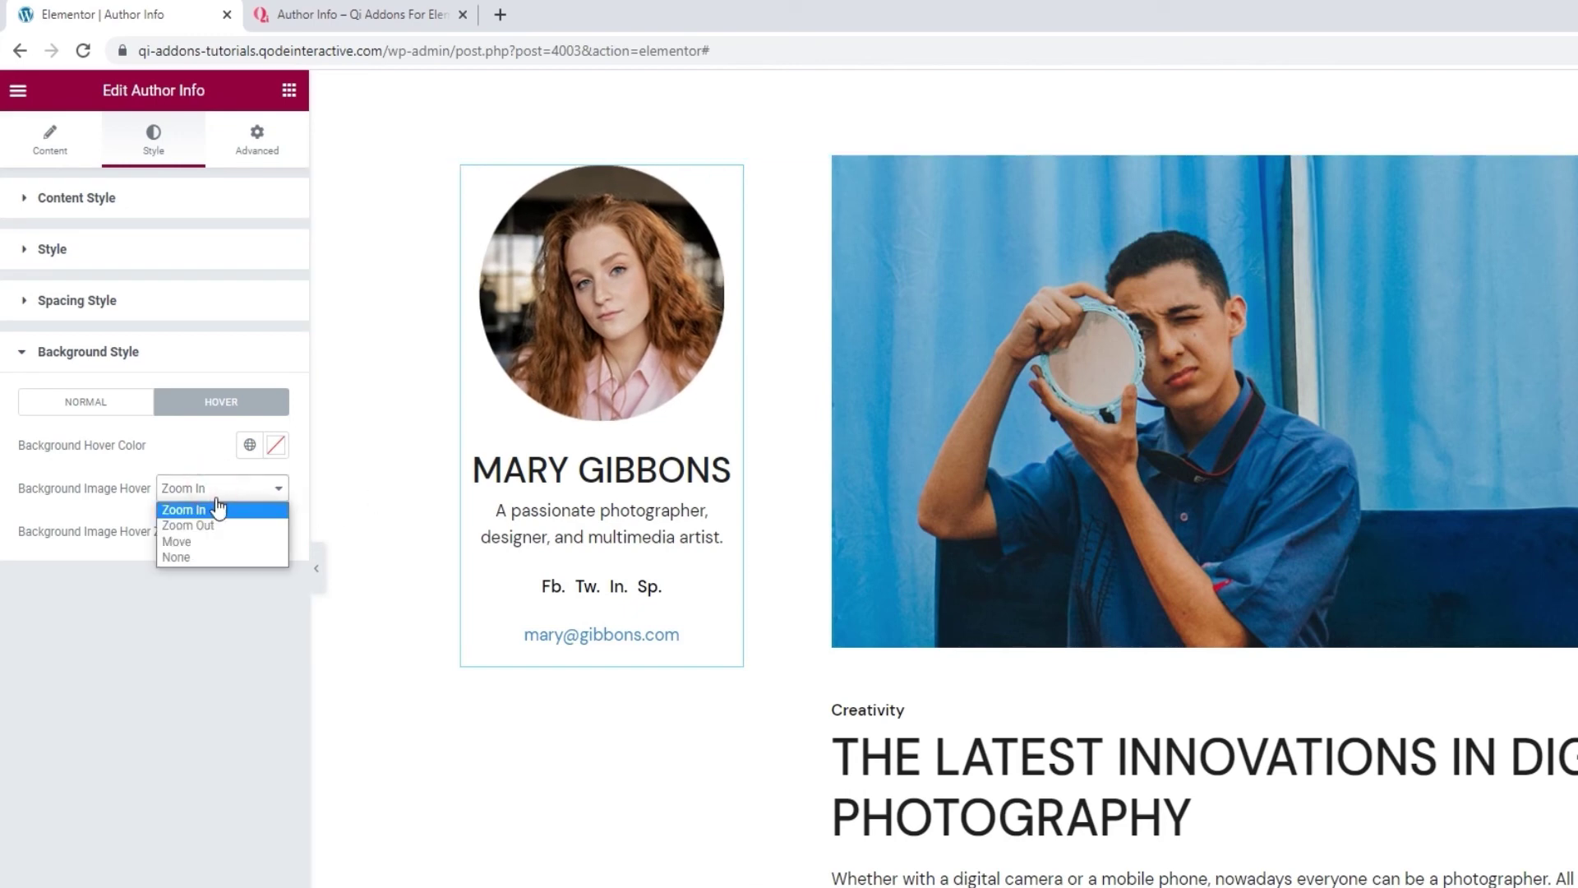
left_click(219, 525)
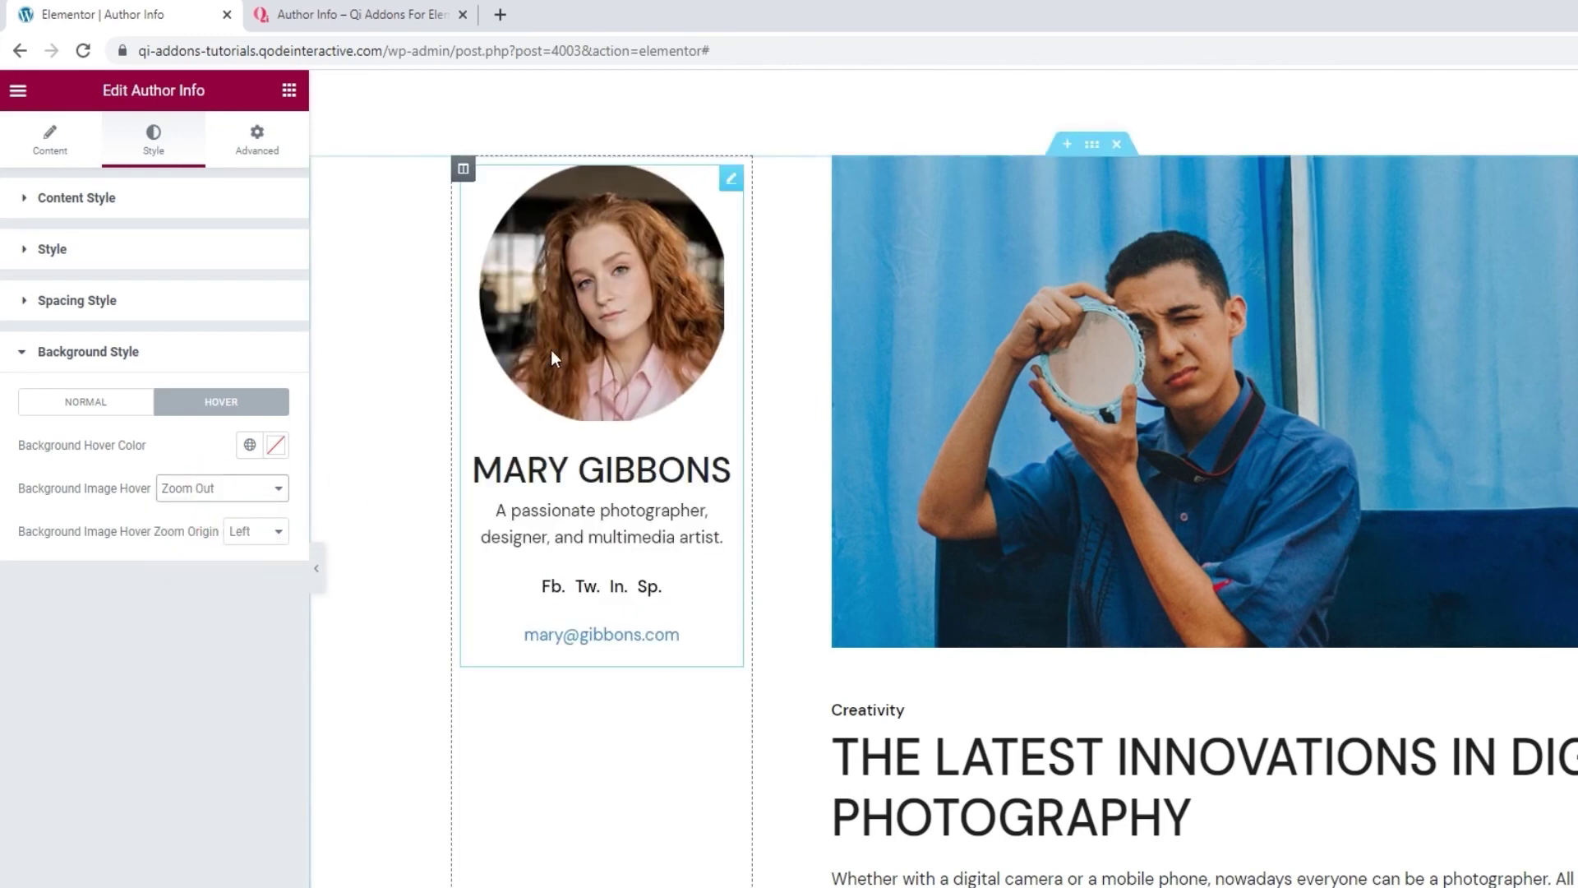
left_click(209, 494)
left_click(209, 542)
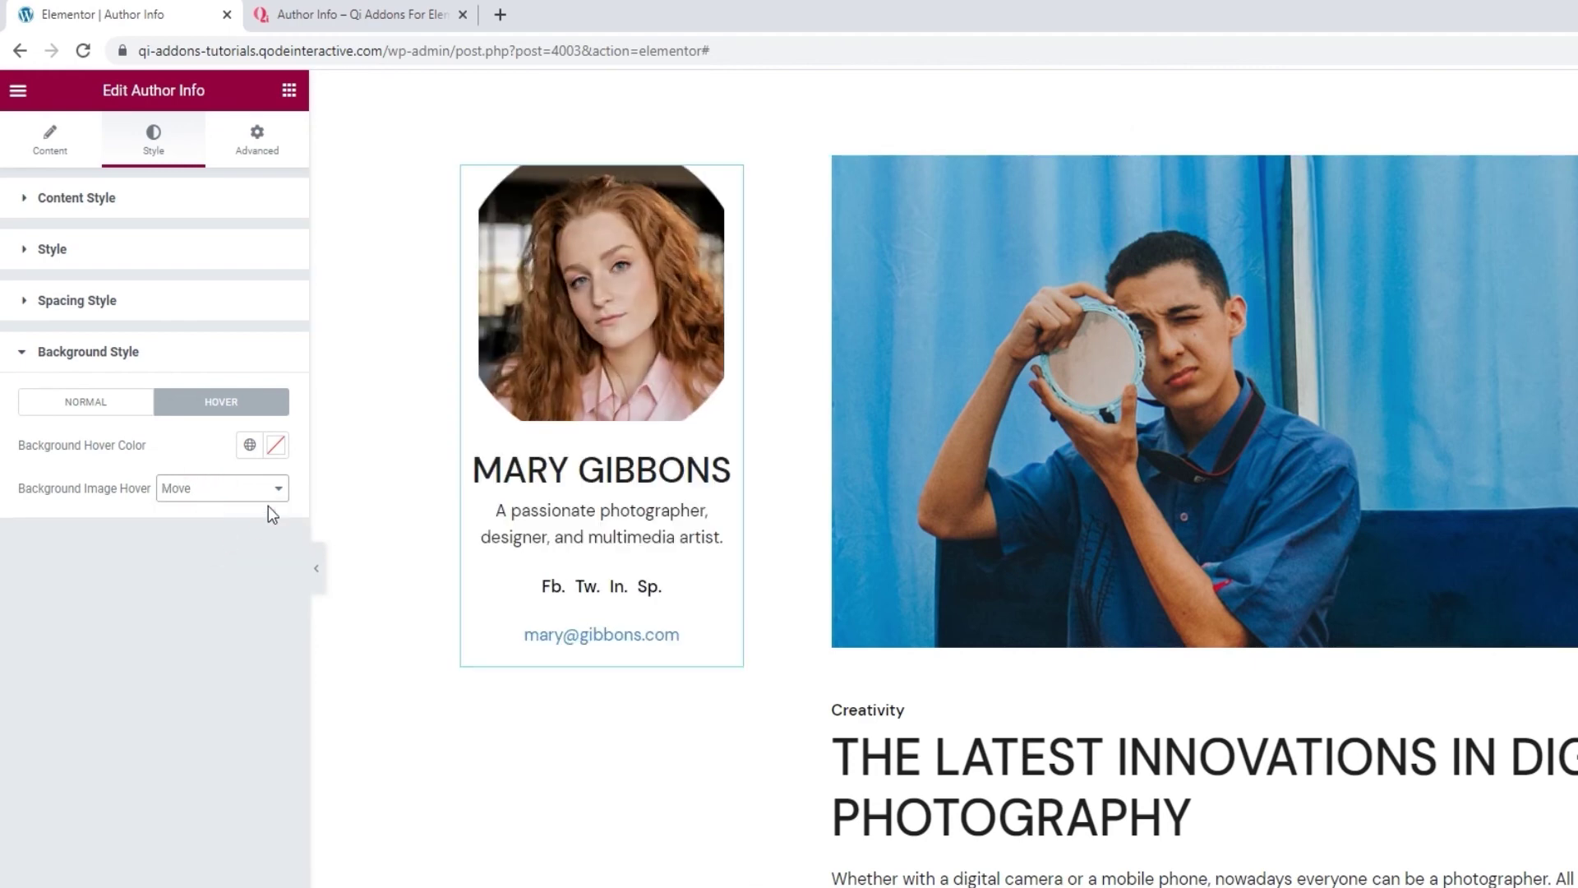
left_click(210, 498)
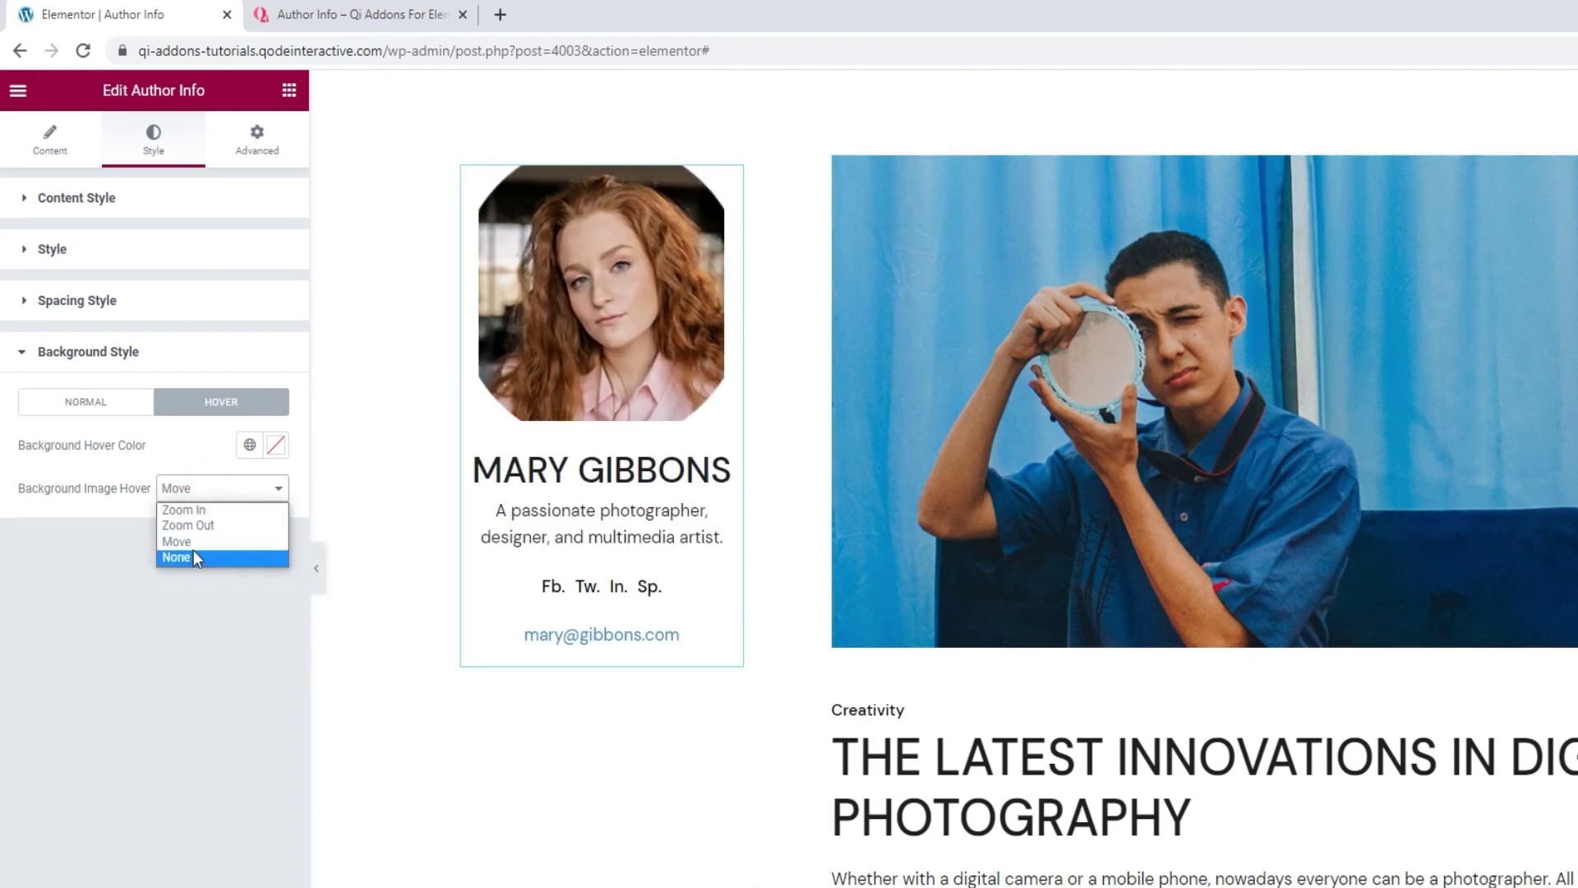
left_click(194, 552)
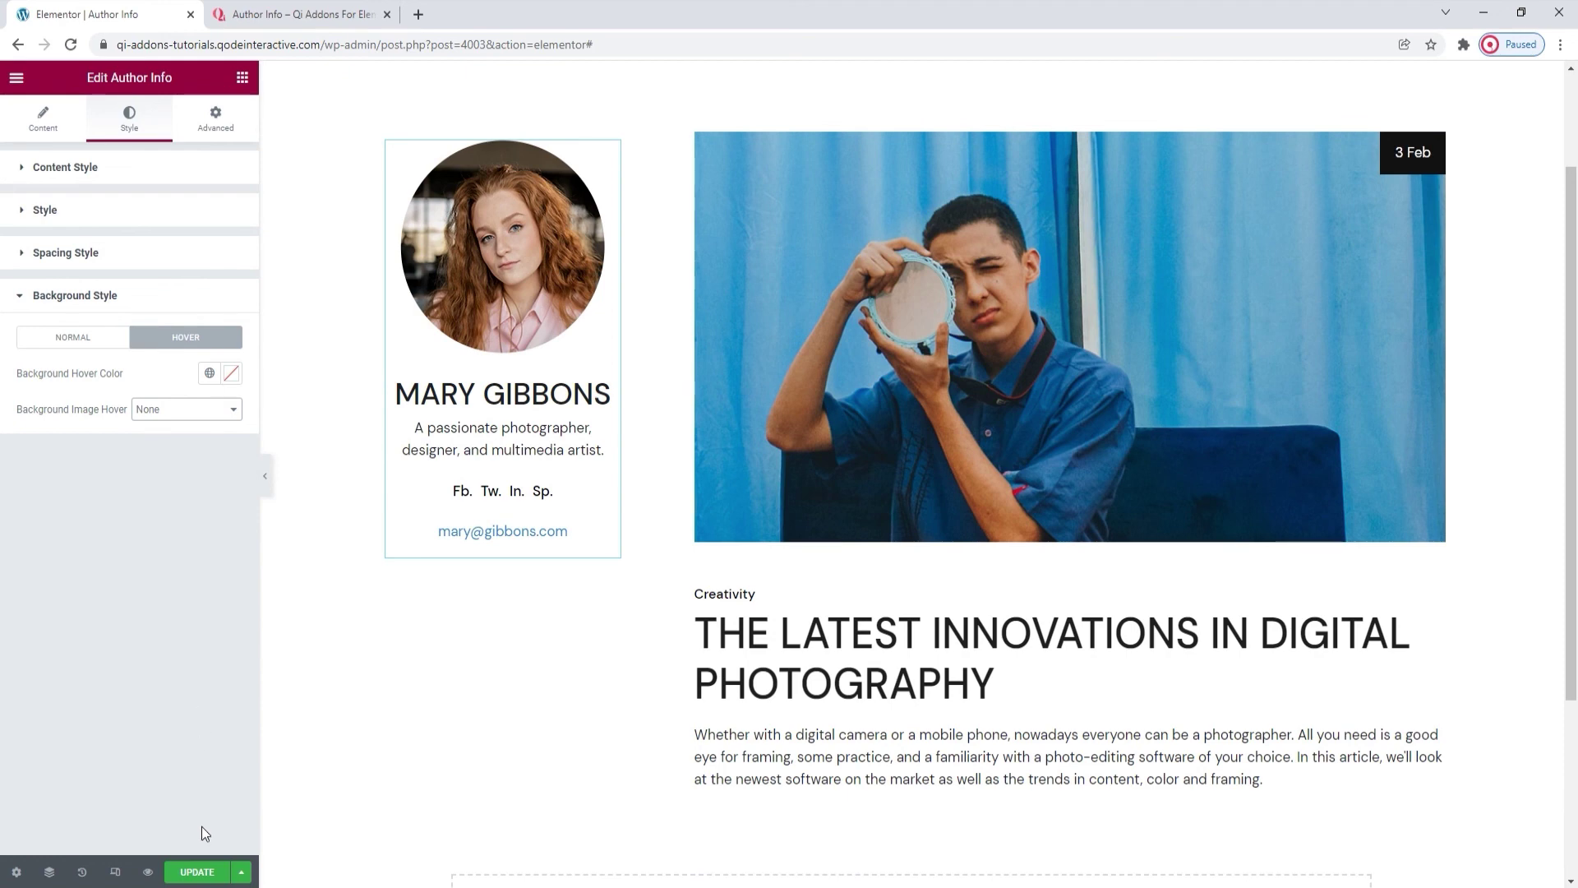
Update the page to save the restyled Author Info widget, then go to the Qi Addons demo page.
left_click(197, 872)
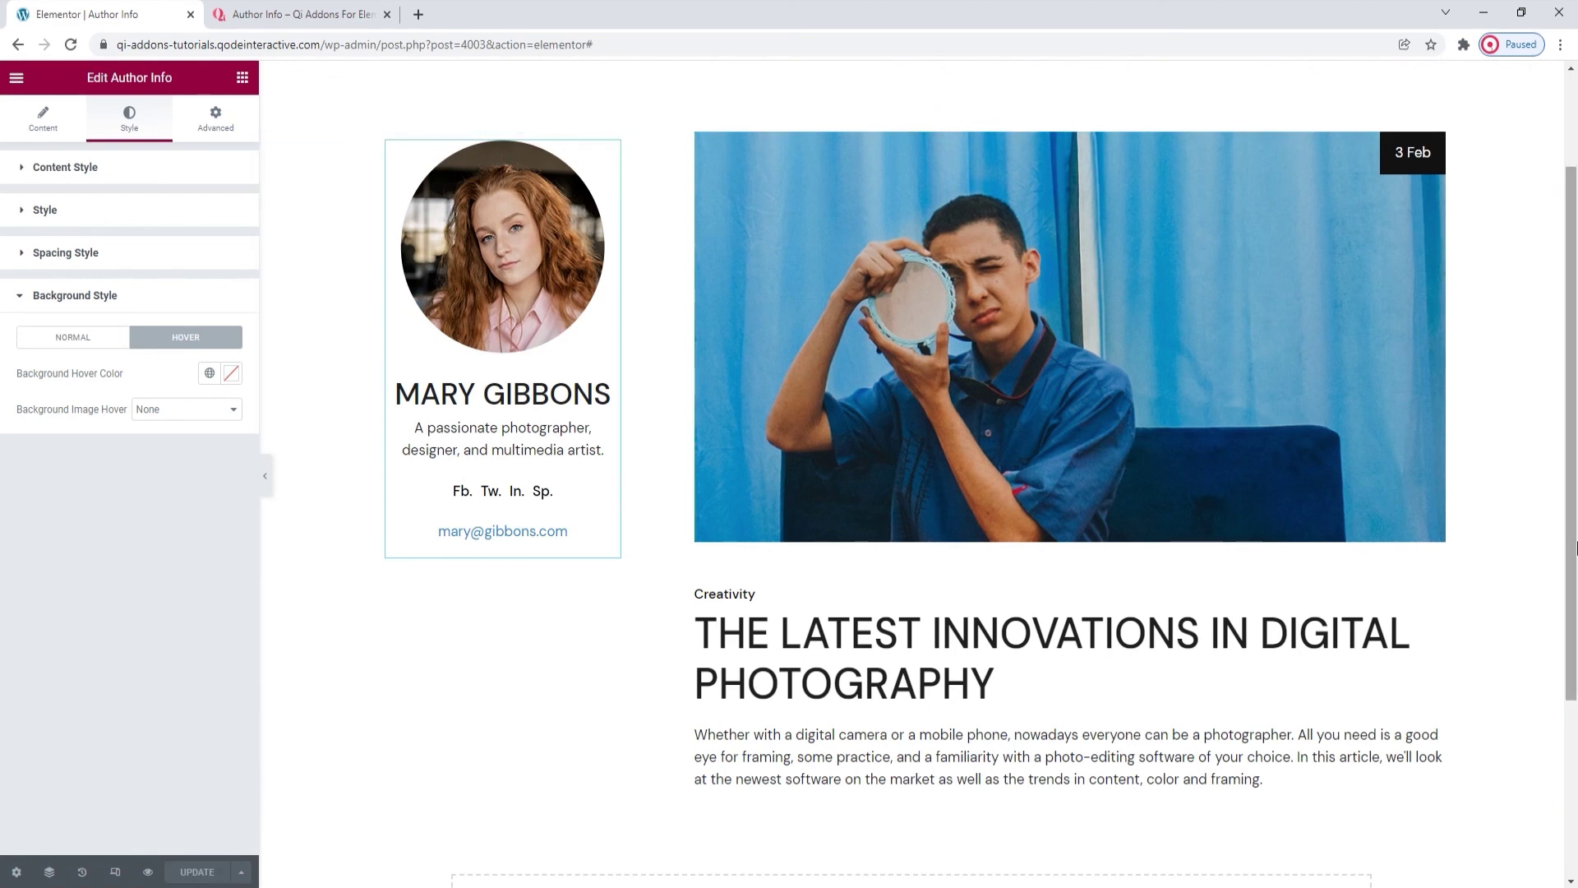
left_click_drag(1572, 547, 1573, 542)
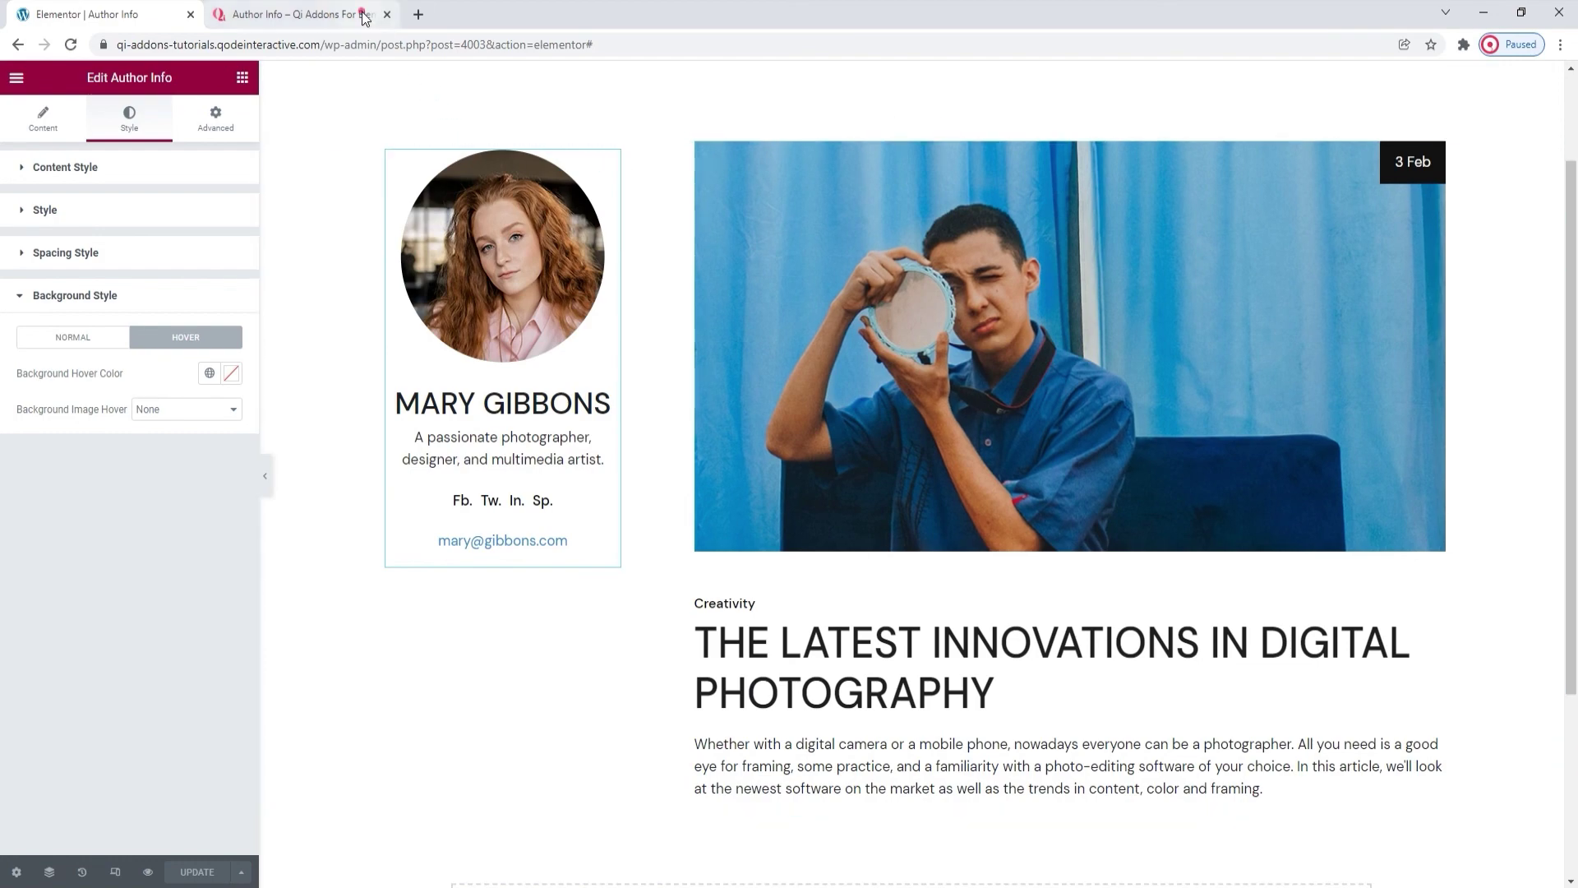
left_click(300, 14)
Scroll through the Author Info demo's card styles to the home-decorating bloggers example.
left_click_drag(1573, 498, 1570, 177)
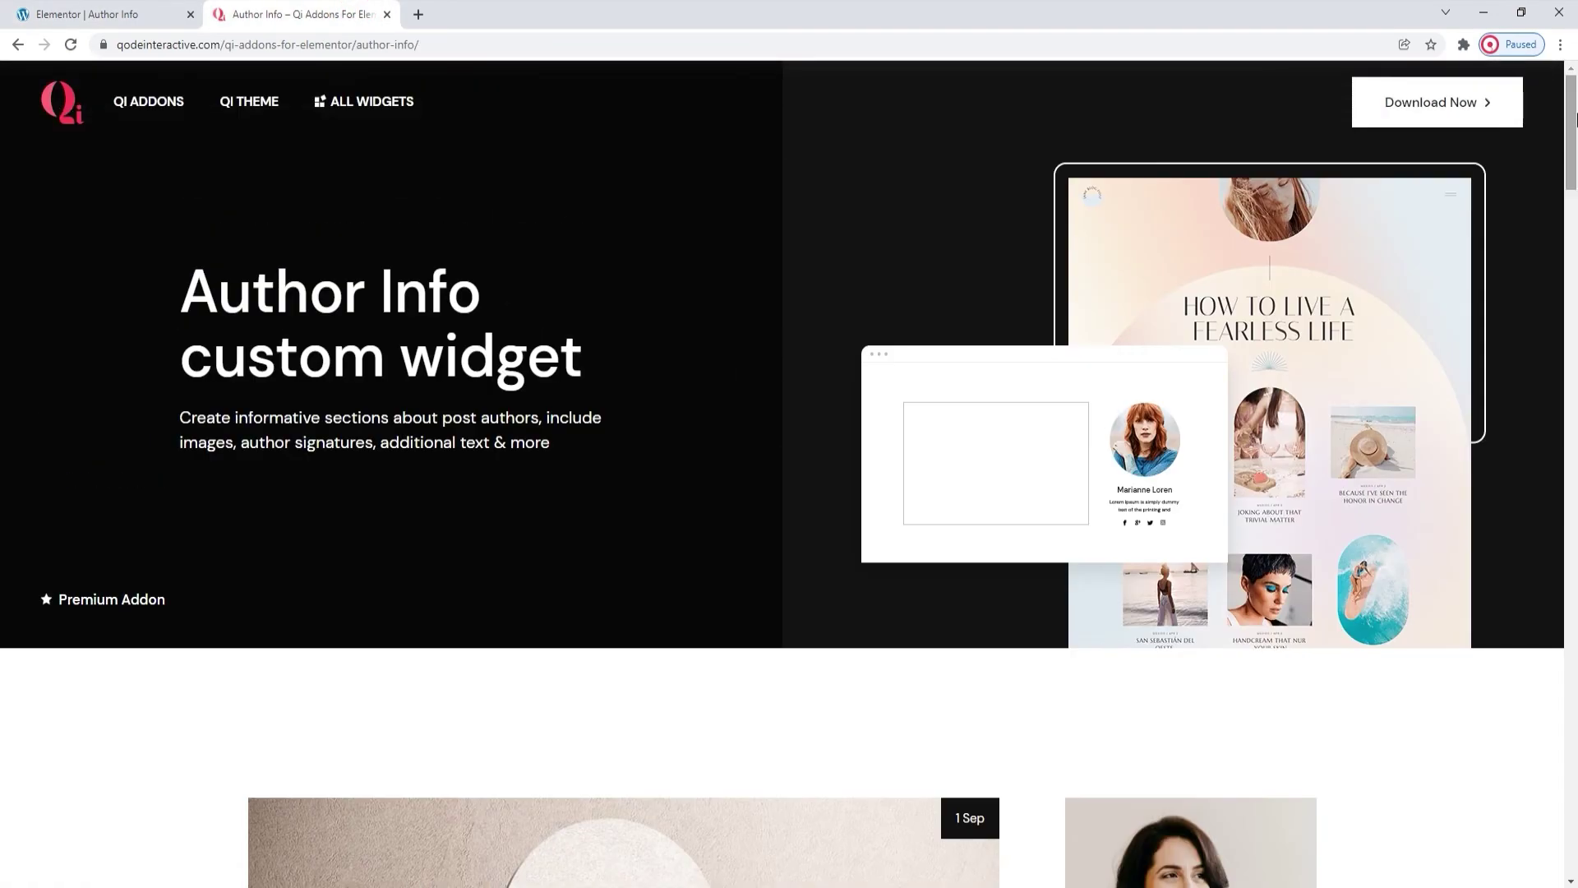
scroll(1571, 199, "down", 3)
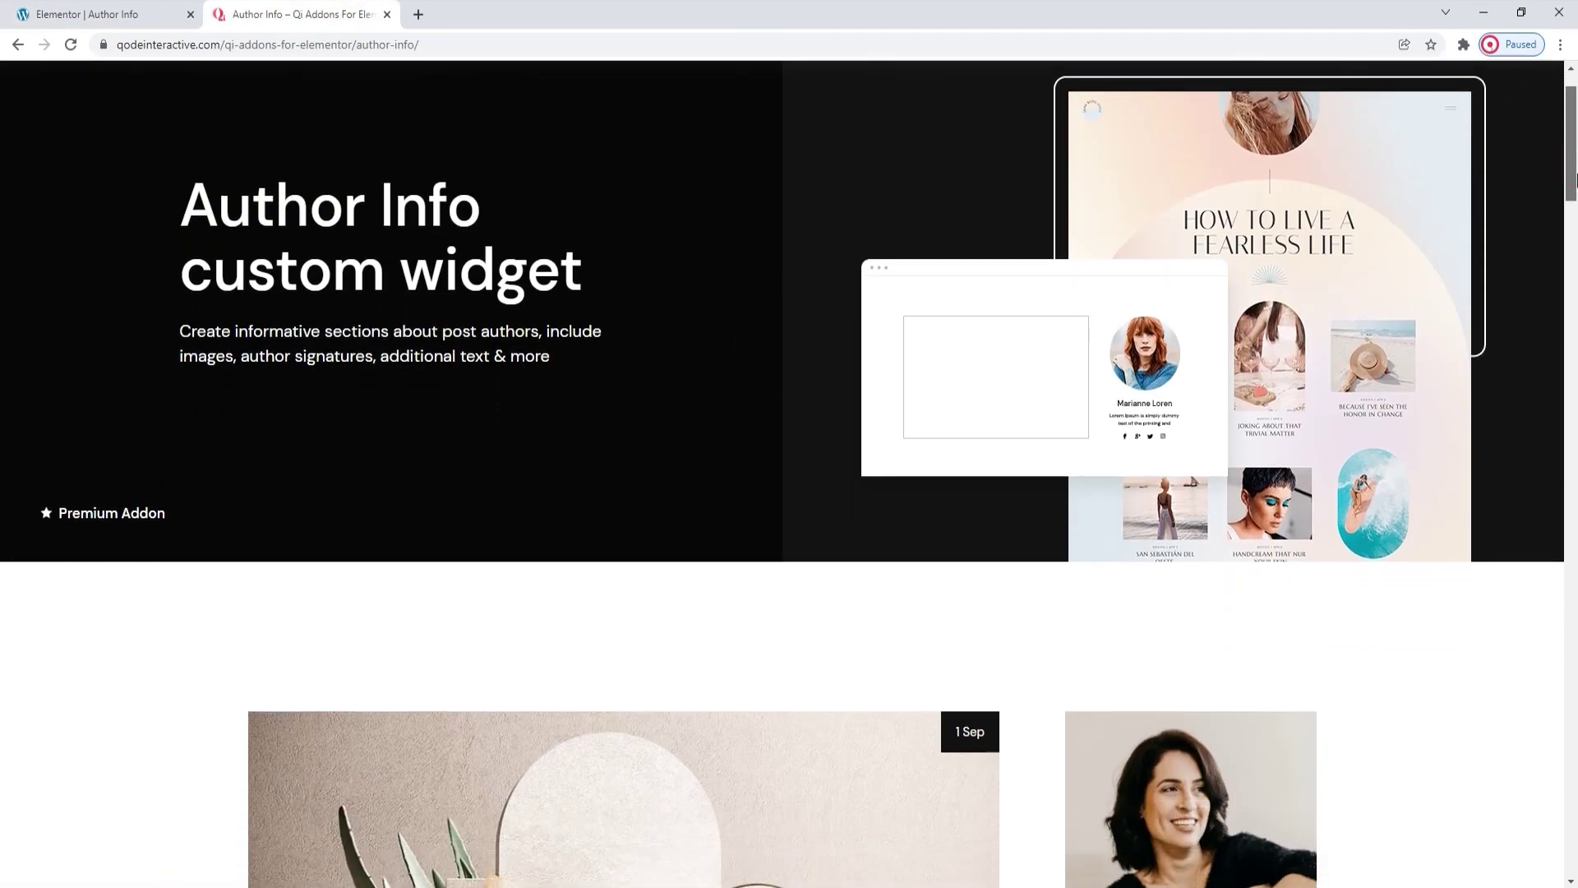
left_click_drag(1572, 199, 1572, 792)
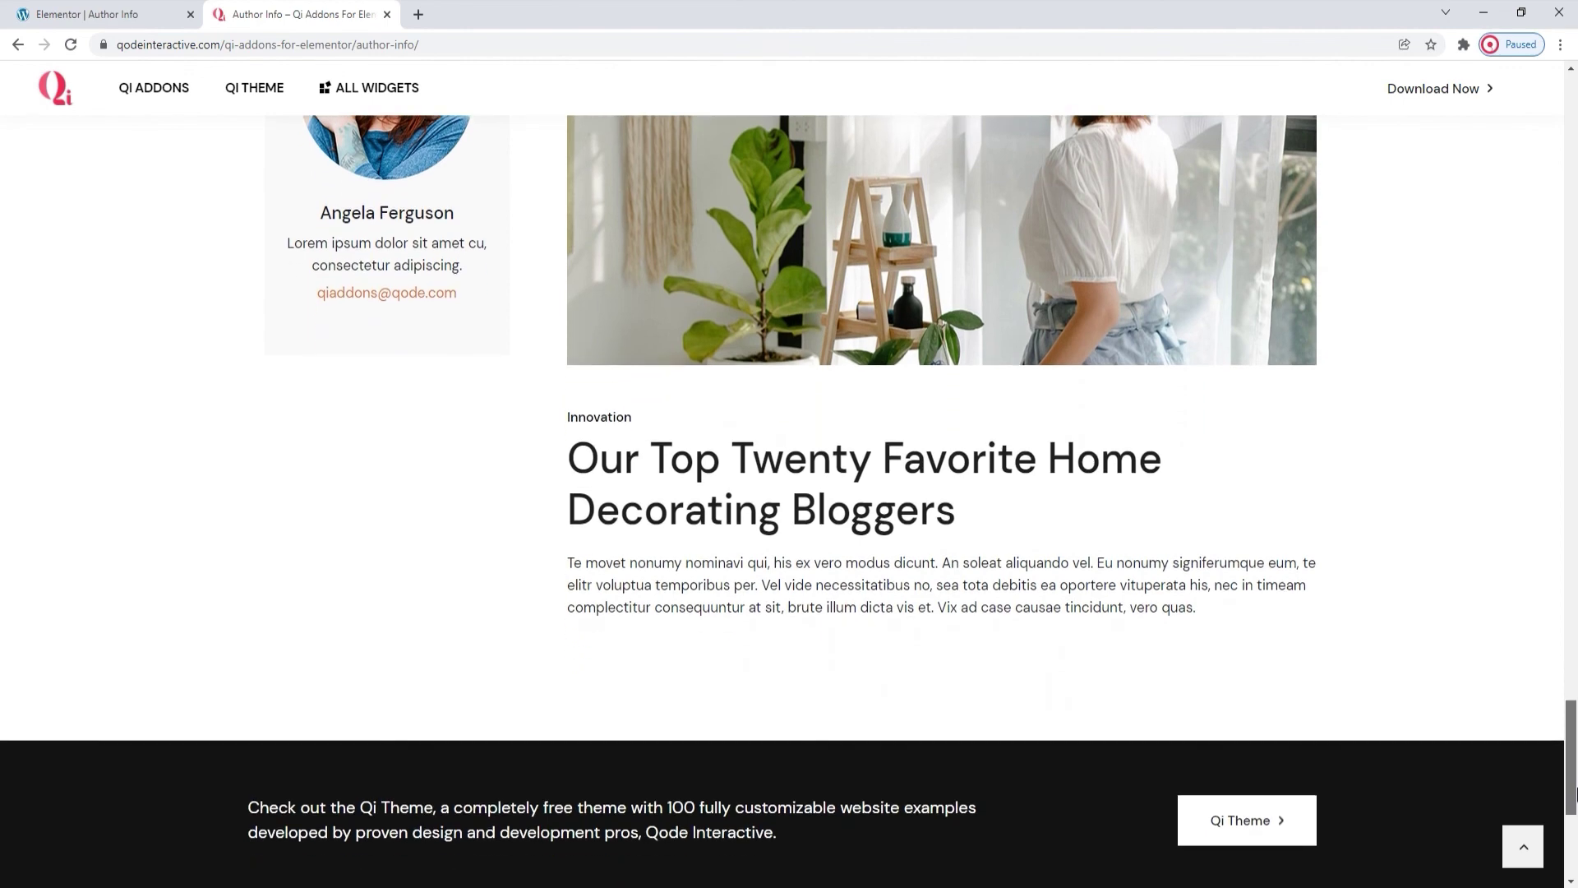